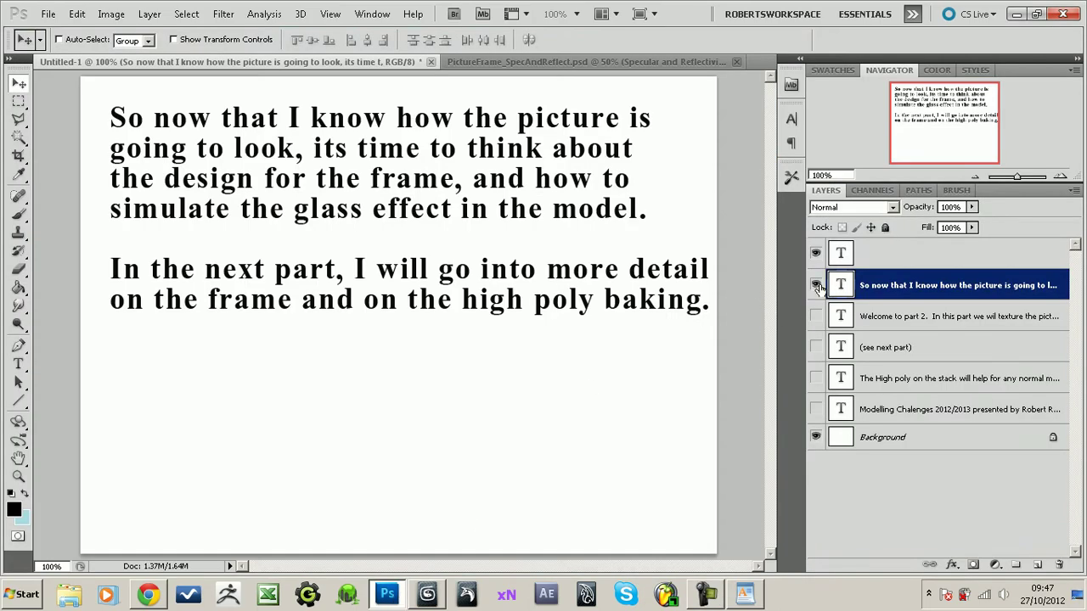
- Hide the previous note and start a new text block headed 'Welcome to part 3'
{"action": "left_click", "coordinate": [815, 284]}
{"action": "left_click", "coordinate": [18, 364]}
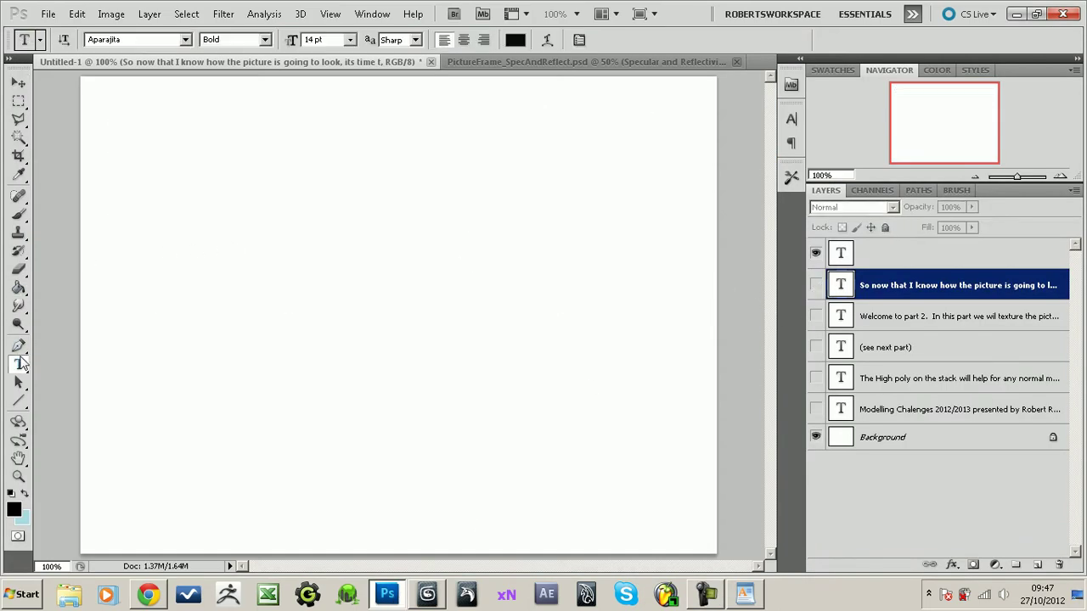
{"action": "left_click", "coordinate": [111, 123]}
{"action": "type", "text": "Welcome to"}
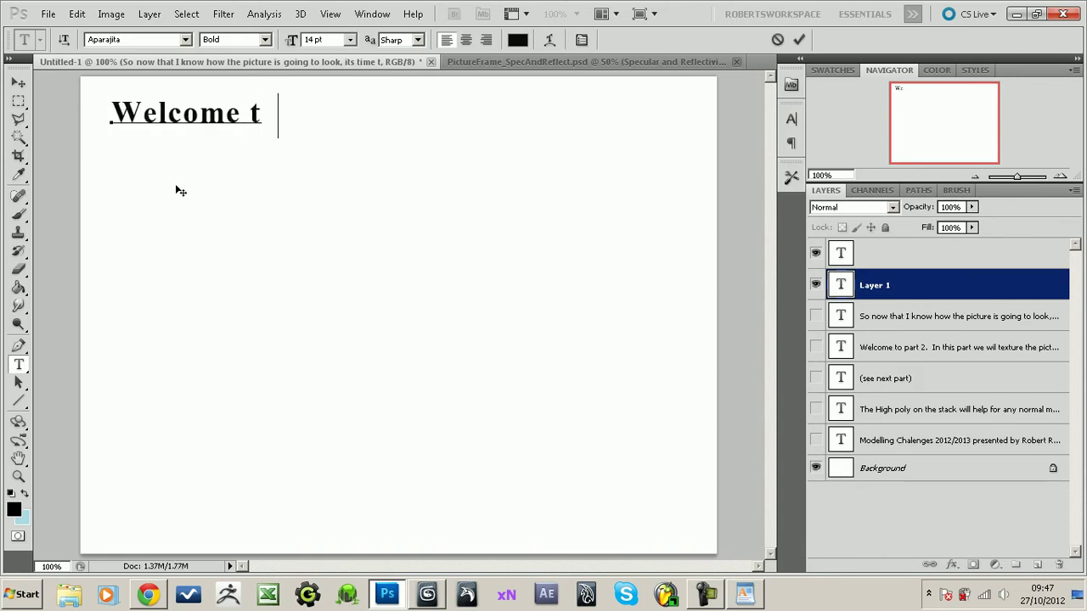
{"action": "type", "text": " part 3..."}
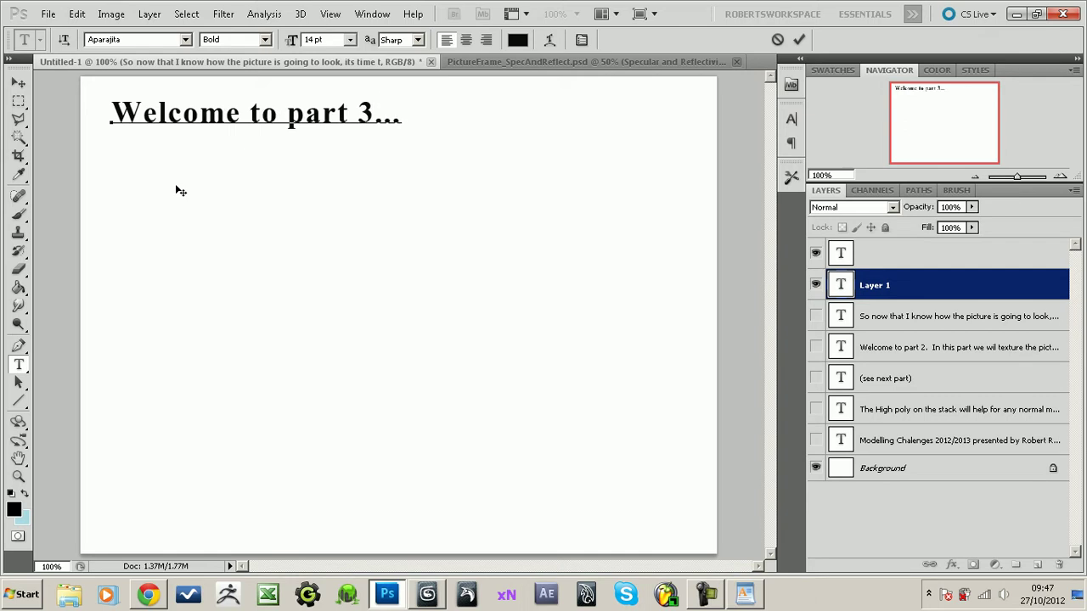
{"action": "key", "text": "Return"}
- Type the intro paragraph ending 'to add some extra detail to bake in' and commit it
{"action": "type", "text": "Okay, so"}
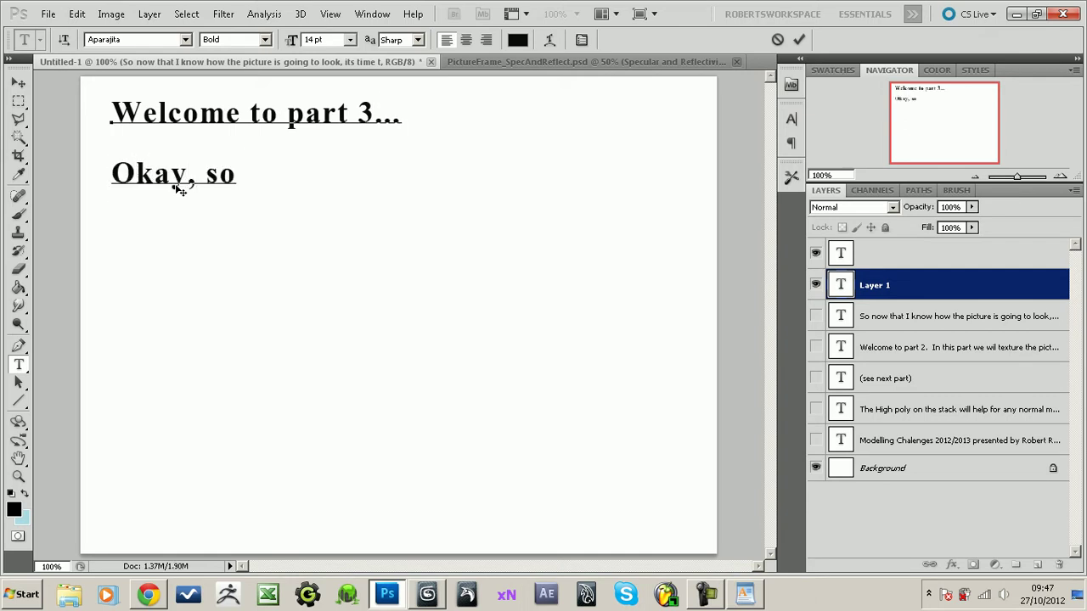
{"action": "type", "text": " no w we have all the"}
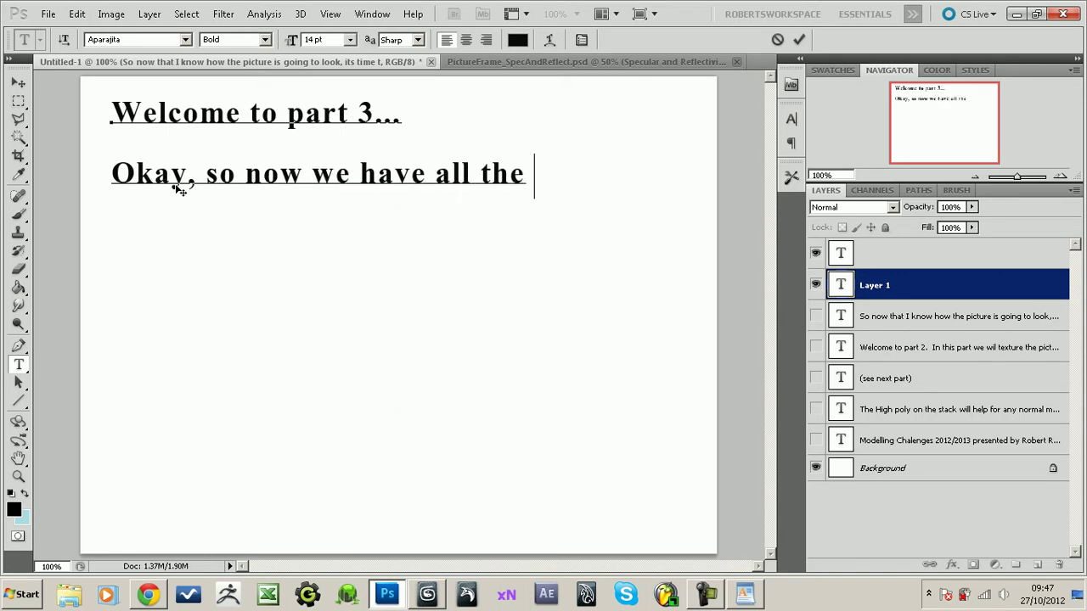
{"action": "type", "text": " base st"}
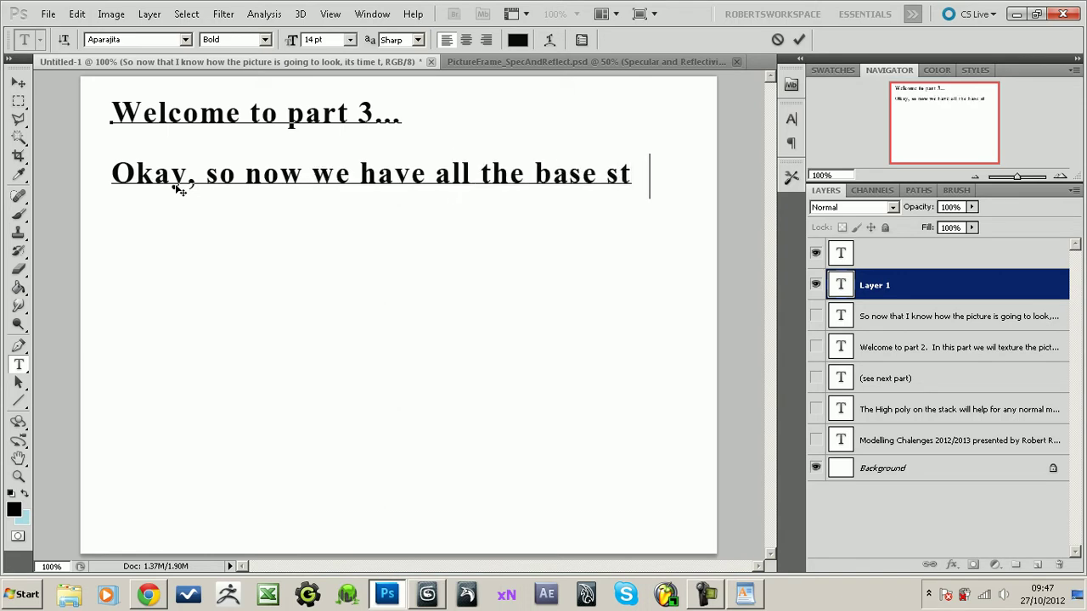
{"action": "type", "text": "uffready"}
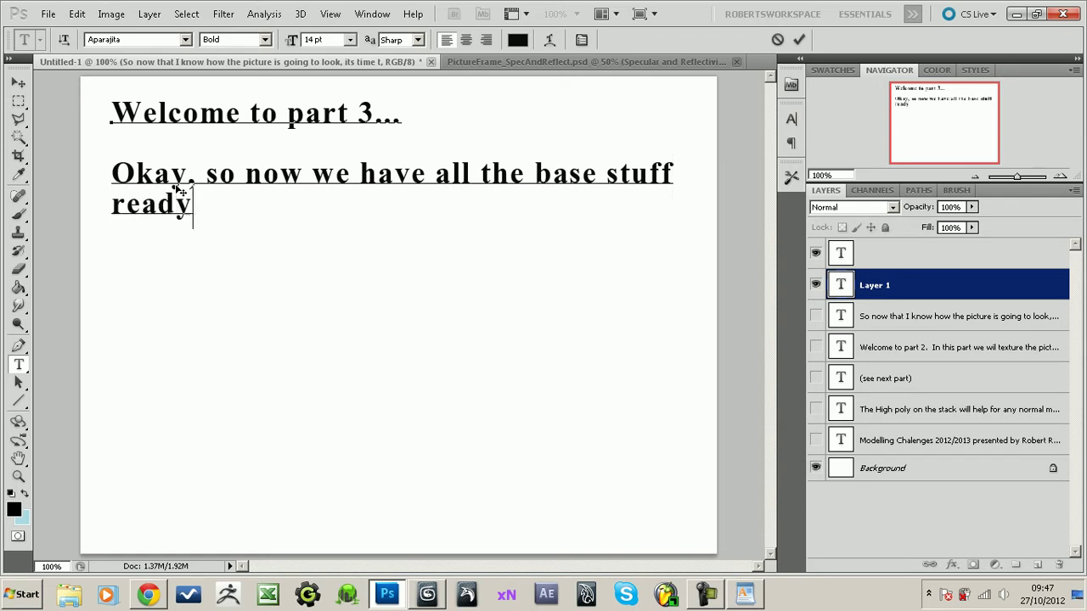
{"action": "type", "text": " to tw"}
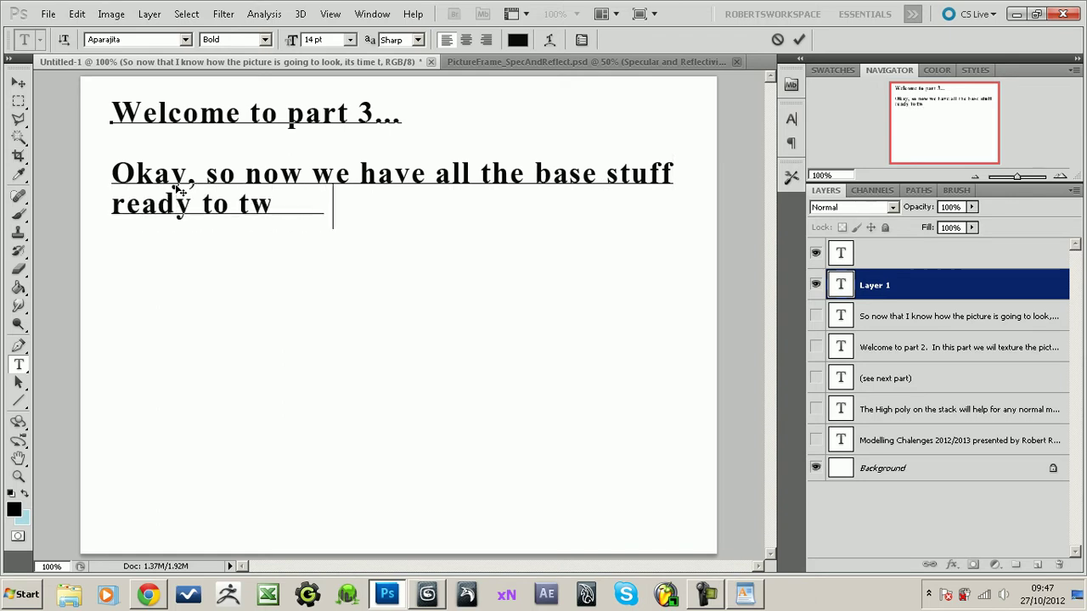
{"action": "type", "text": "eak and refine.I guess"}
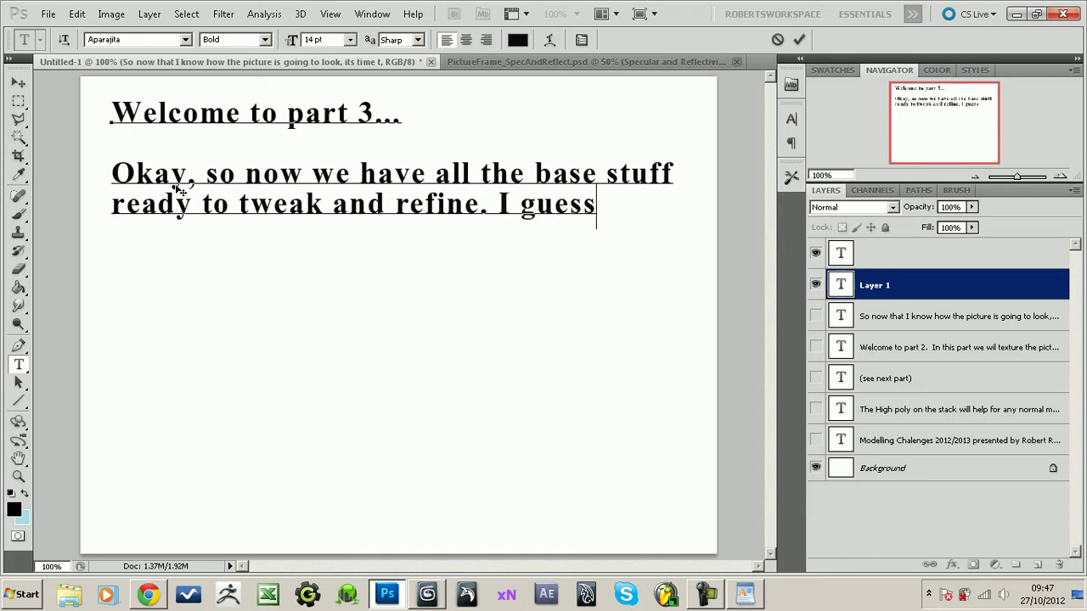
{"action": "type", "text": "its"}
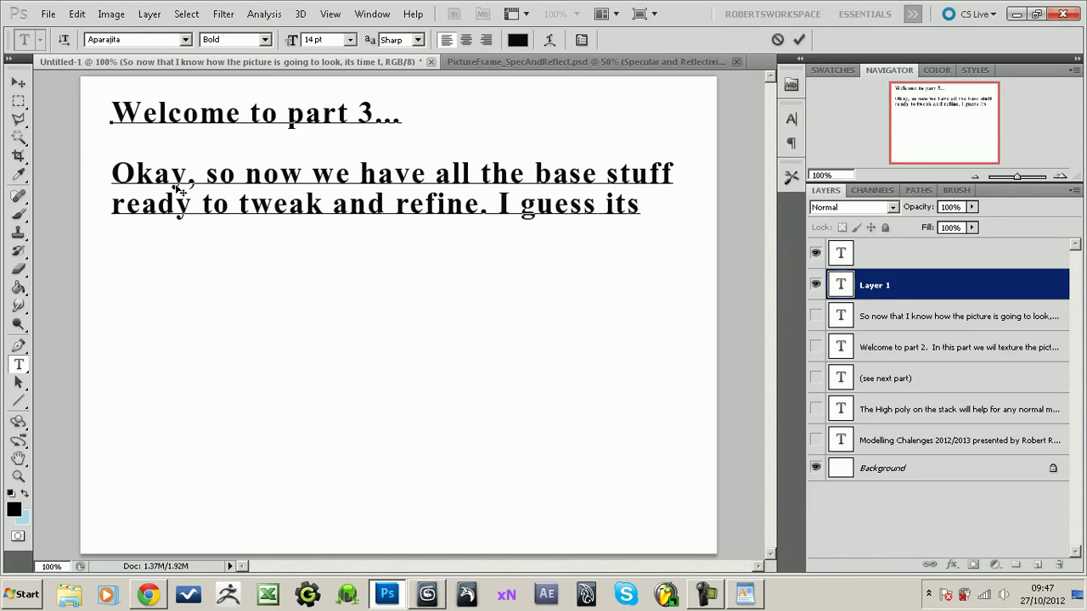
{"action": "type", "text": " time "}
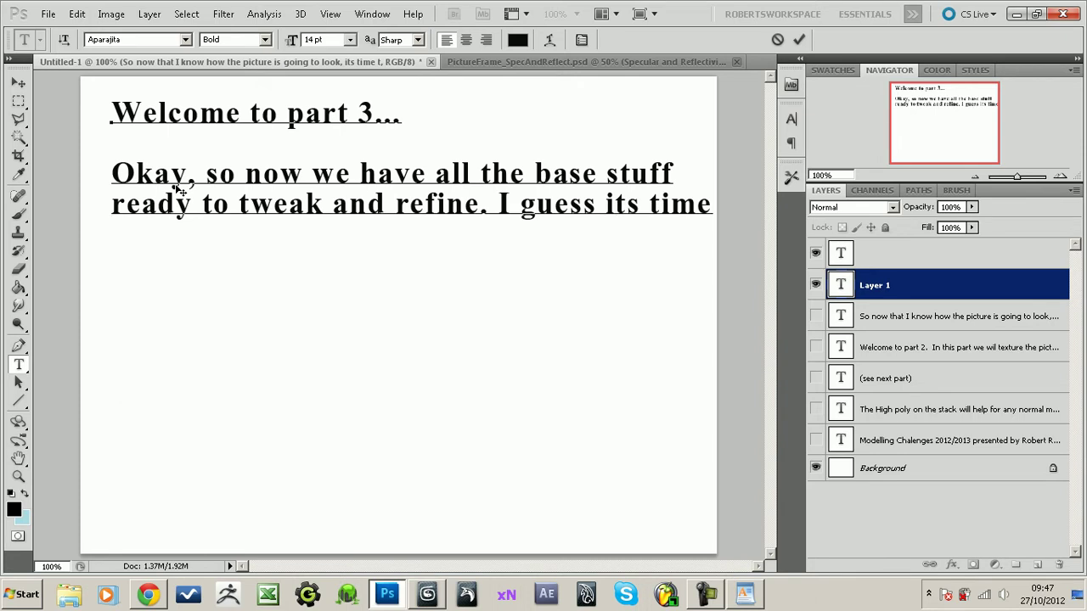
{"action": "type", "text": "to add some extra detailto bake in"}
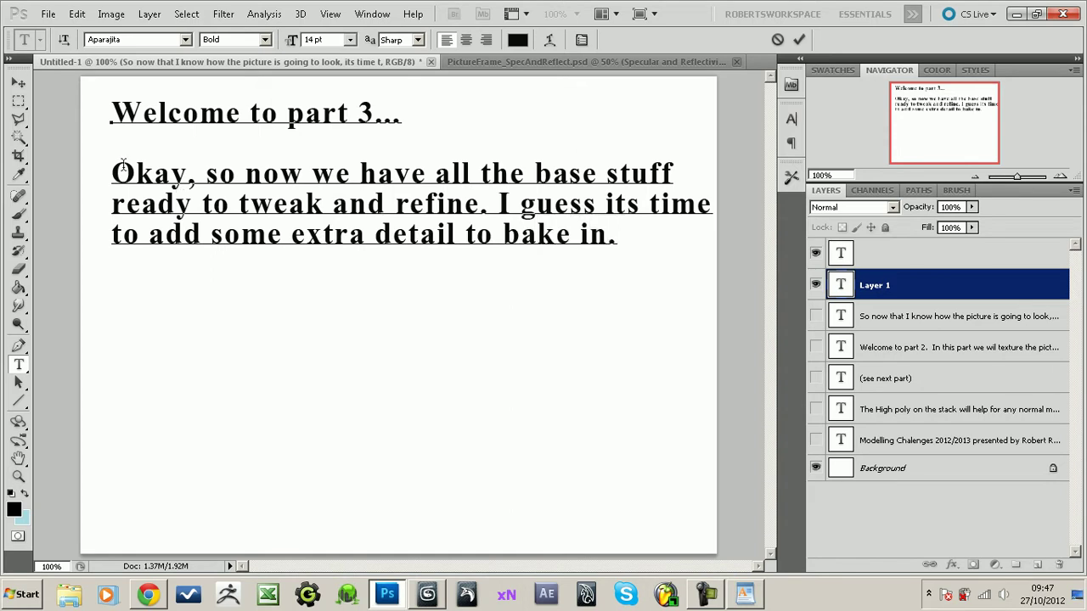
{"action": "left_click", "coordinate": [1017, 15]}
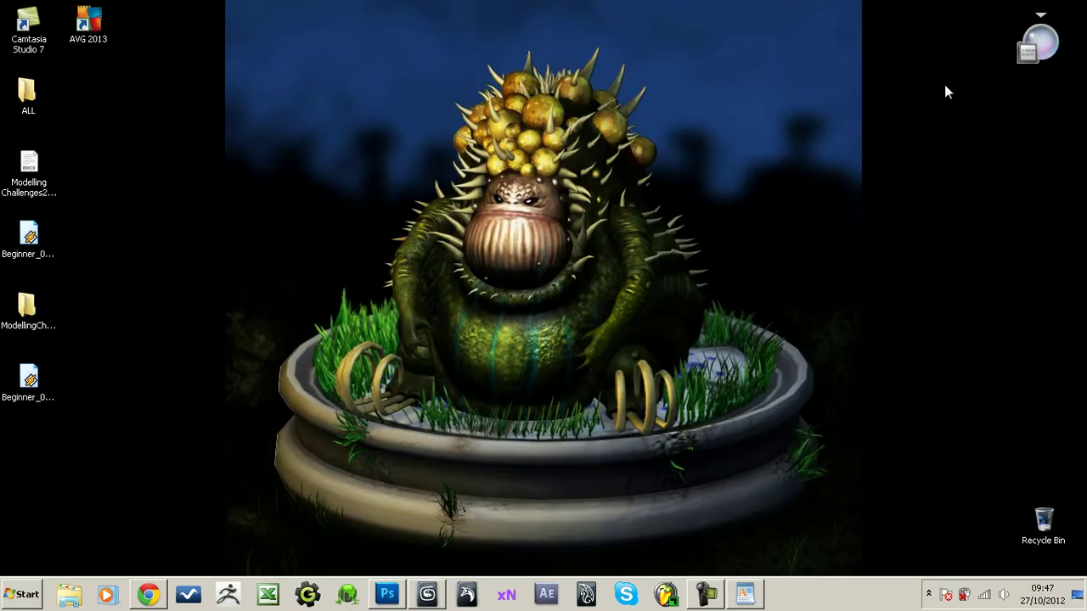
{"action": "left_click", "coordinate": [386, 594]}
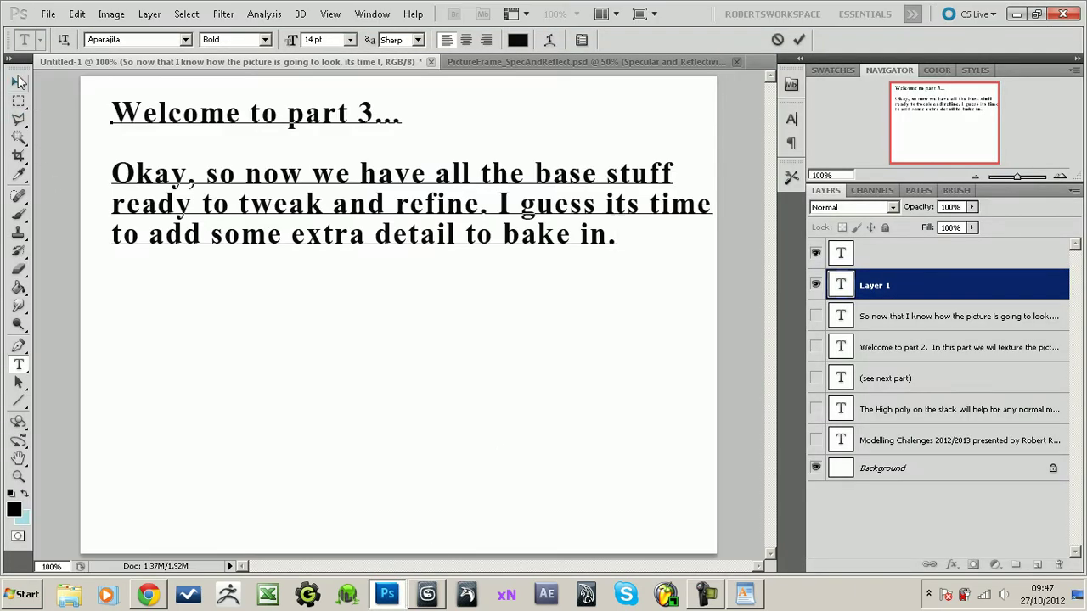
{"action": "left_click", "coordinate": [18, 83]}
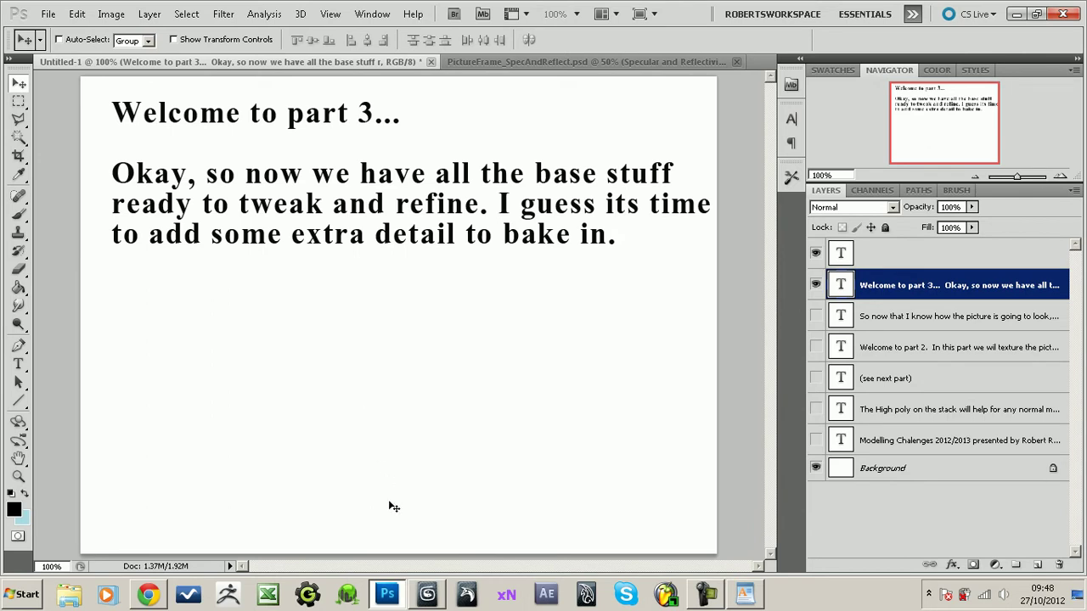
- Back in 3ds Max, close the Material Editor
{"action": "left_click", "coordinate": [425, 597]}
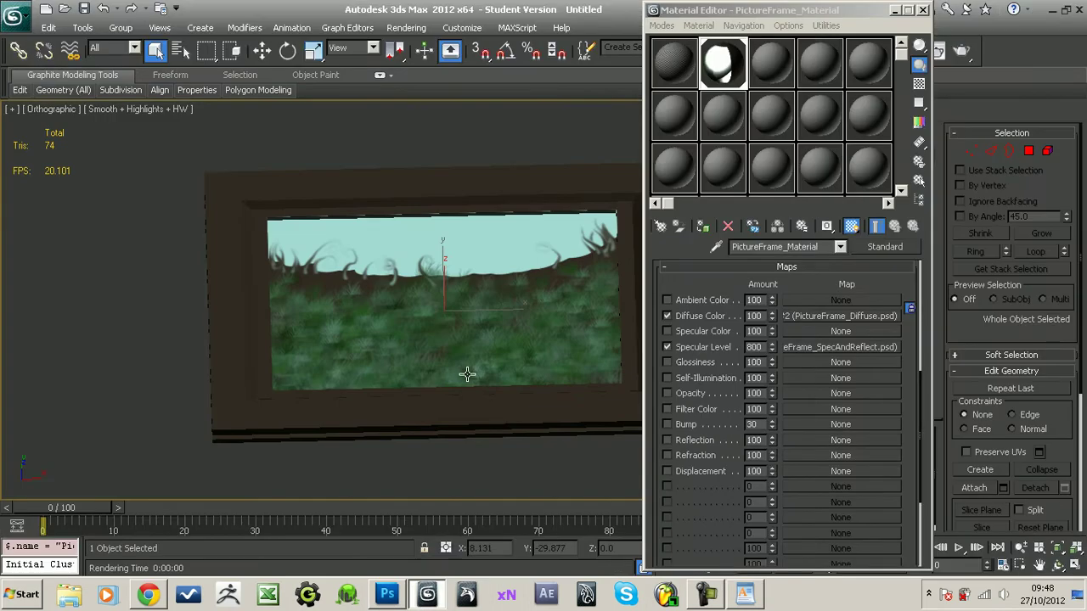
{"action": "middle_click_drag", "start_coordinate": [468, 371], "coordinate": [444, 376], "text": "alt"}
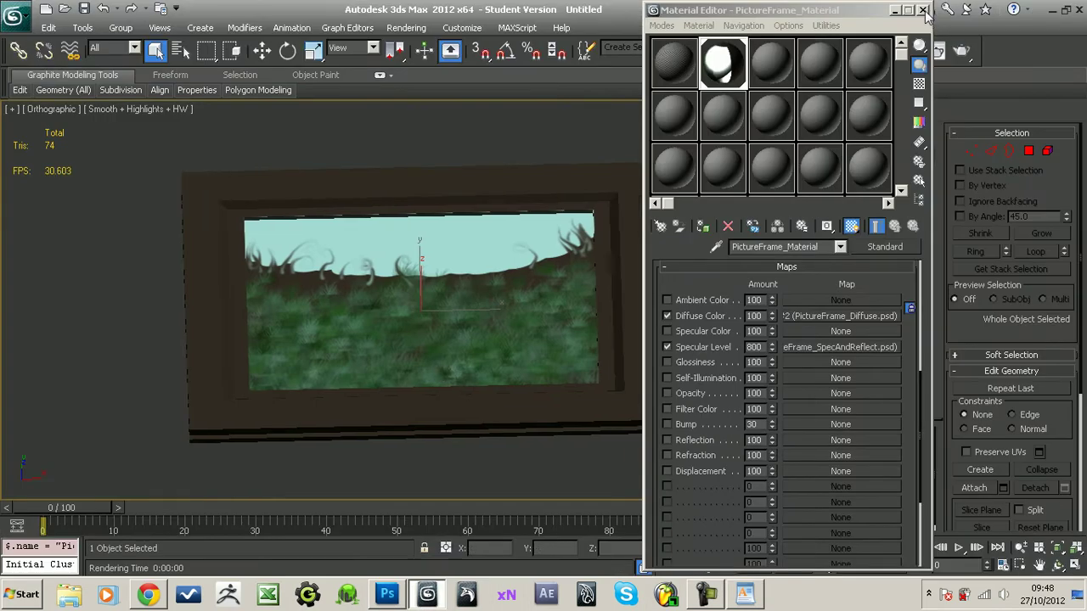
{"action": "left_click", "coordinate": [923, 10]}
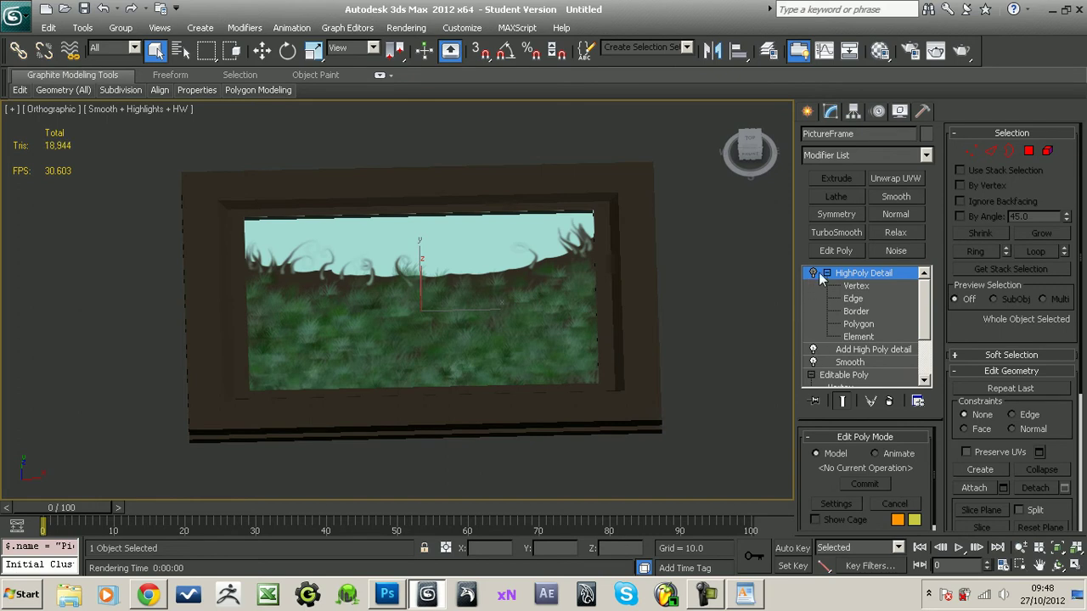
- Enable the HighPoly Detail modifier and zoom in closer on the picture frame
{"action": "key", "text": "1"}
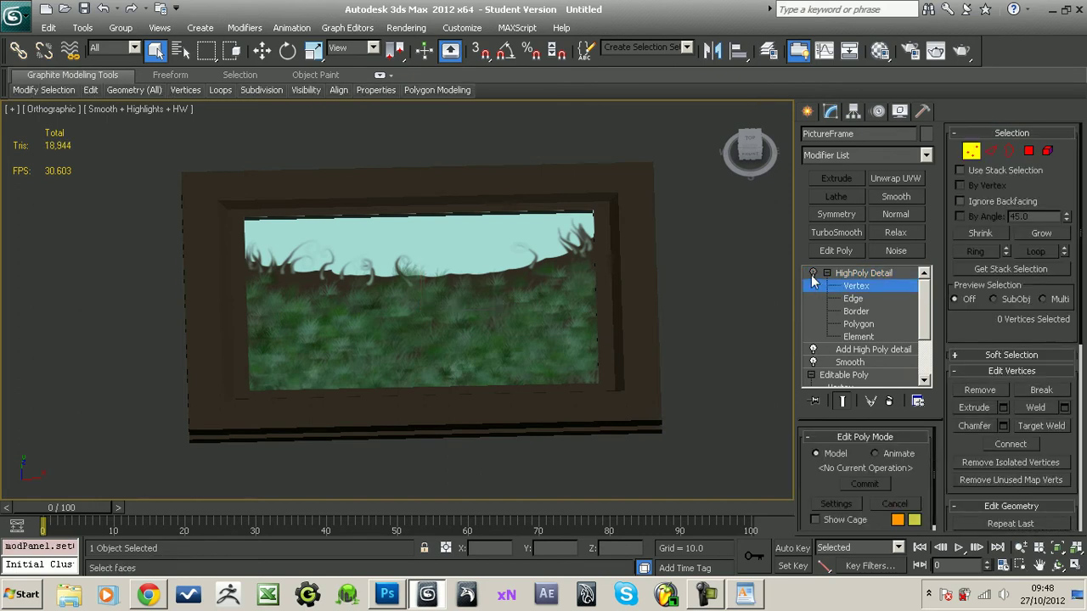
{"action": "left_click", "coordinate": [812, 274]}
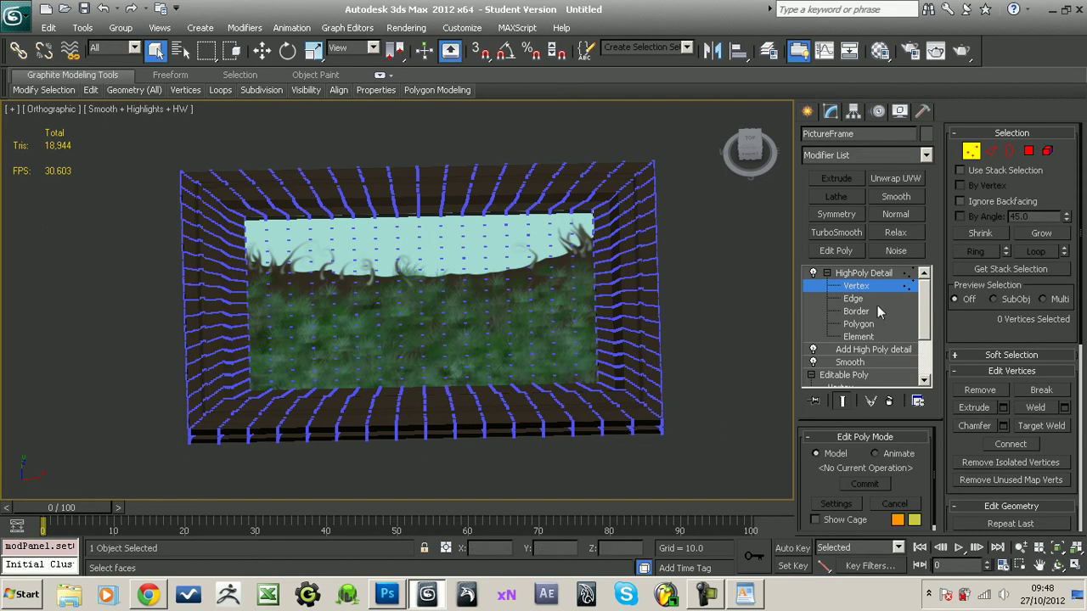
{"action": "left_click", "coordinate": [859, 275]}
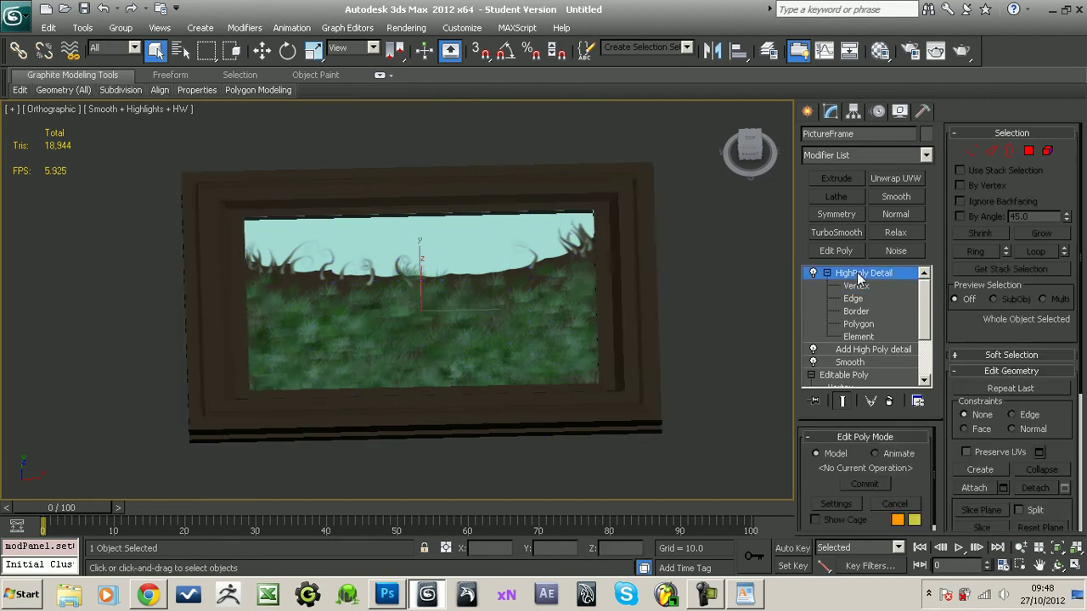
{"action": "mouse_move", "coordinate": [670, 304]}
{"action": "middle_mouse_down", "text": "alt"}
{"action": "mouse_move", "coordinate": [682, 288]}
{"action": "mouse_move", "coordinate": [561, 323]}
{"action": "mouse_move", "coordinate": [611, 334]}
{"action": "mouse_move", "coordinate": [609, 354]}
{"action": "middle_mouse_up", "text": "alt"}
{"action": "scroll", "coordinate": [682, 288], "scroll_direction": "up", "scroll_amount": 3}
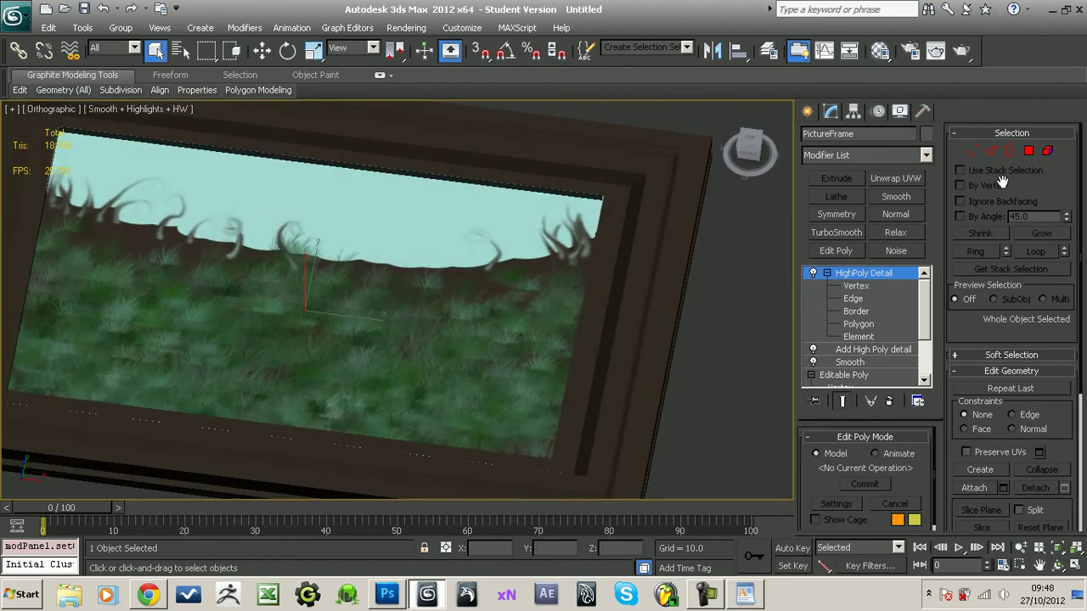
- Select two polygon loops on the frame's inner edge and push them down along Z
{"action": "left_click", "coordinate": [1029, 157]}
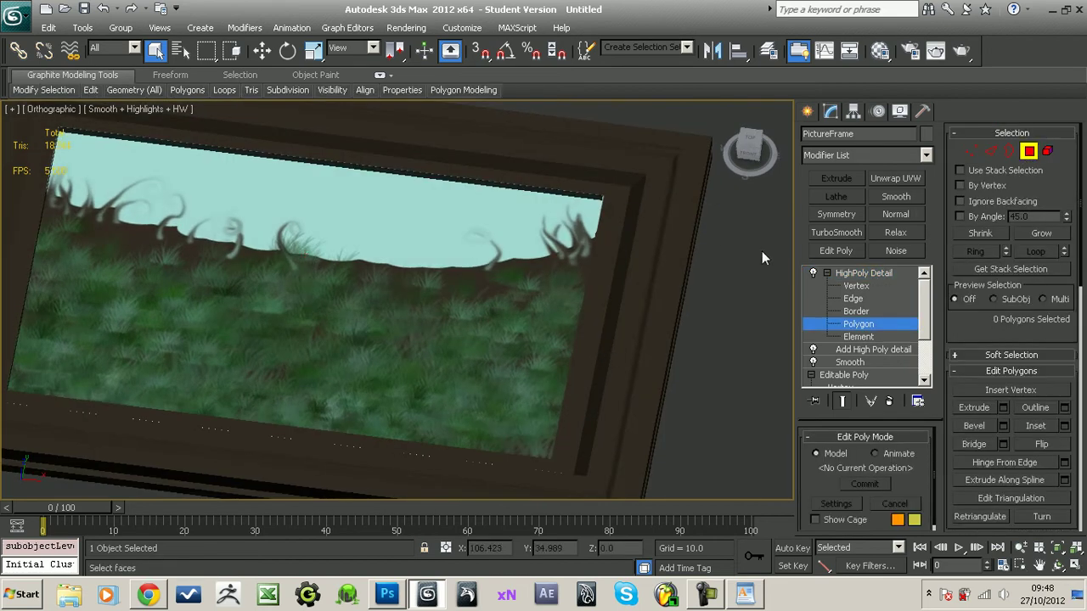
{"action": "left_click", "coordinate": [633, 332]}
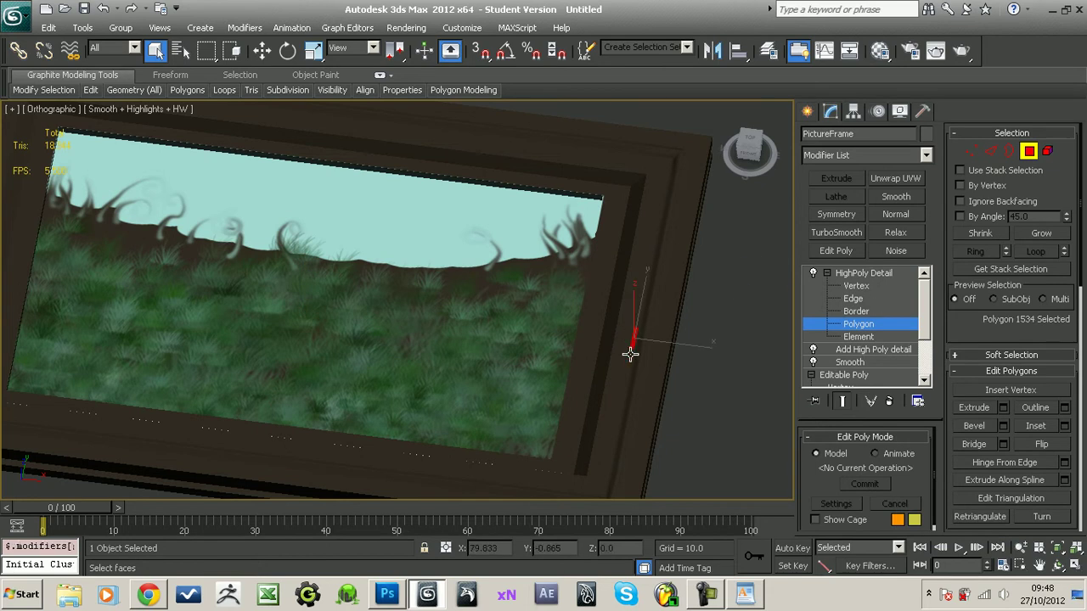
{"action": "left_click", "coordinate": [630, 355], "text": "shift"}
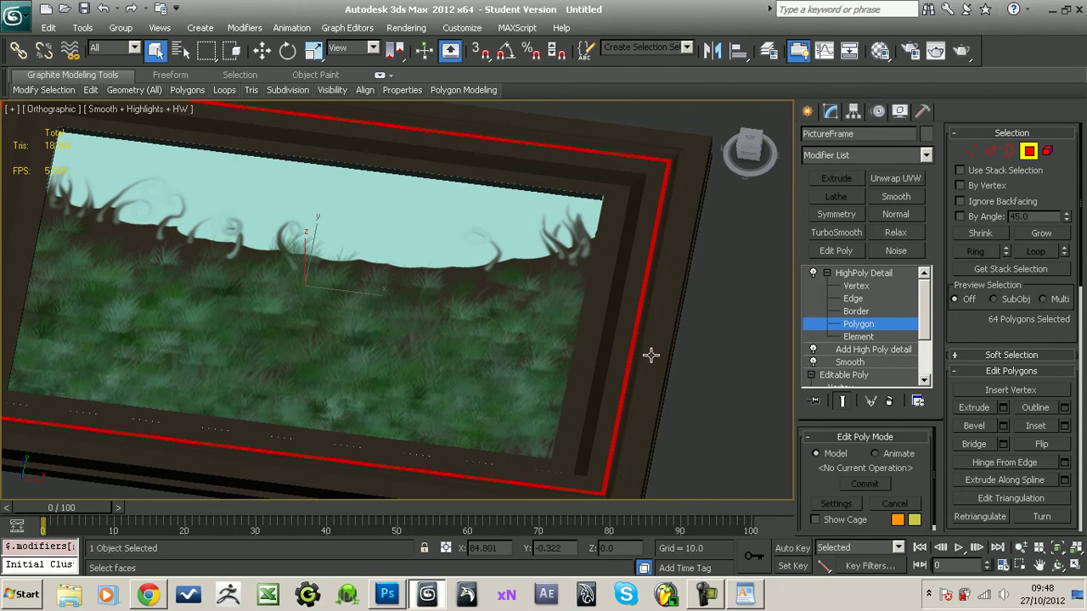
{"action": "left_click", "coordinate": [650, 365], "text": "shift"}
{"action": "mouse_move", "coordinate": [679, 356]}
{"action": "middle_mouse_down", "text": "alt"}
{"action": "mouse_move", "coordinate": [718, 325]}
{"action": "mouse_move", "coordinate": [660, 352]}
{"action": "middle_mouse_up", "text": "alt"}
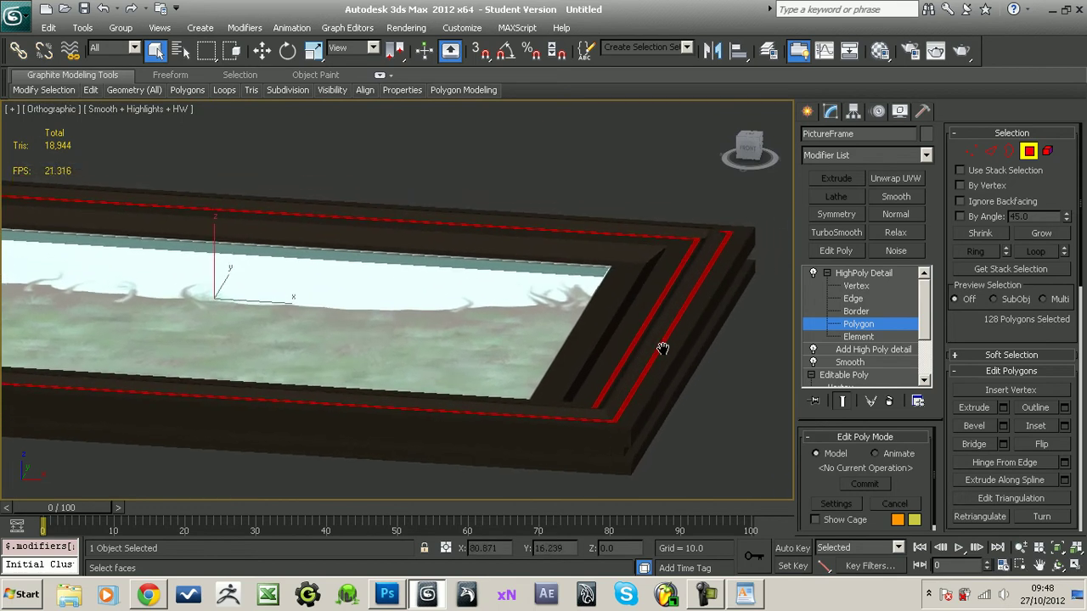
{"action": "key", "text": "w"}
{"action": "left_click_drag", "start_coordinate": [214, 243], "coordinate": [215, 251]}
- Select a polygon loop along the frame's right edge and lower it slightly along Z
{"action": "mouse_move", "coordinate": [621, 308]}
{"action": "middle_mouse_down", "text": "alt"}
{"action": "mouse_move", "coordinate": [654, 335]}
{"action": "mouse_move", "coordinate": [658, 371]}
{"action": "middle_mouse_up", "text": "alt"}
{"action": "middle_click_drag", "start_coordinate": [636, 311], "coordinate": [615, 373], "text": "alt"}
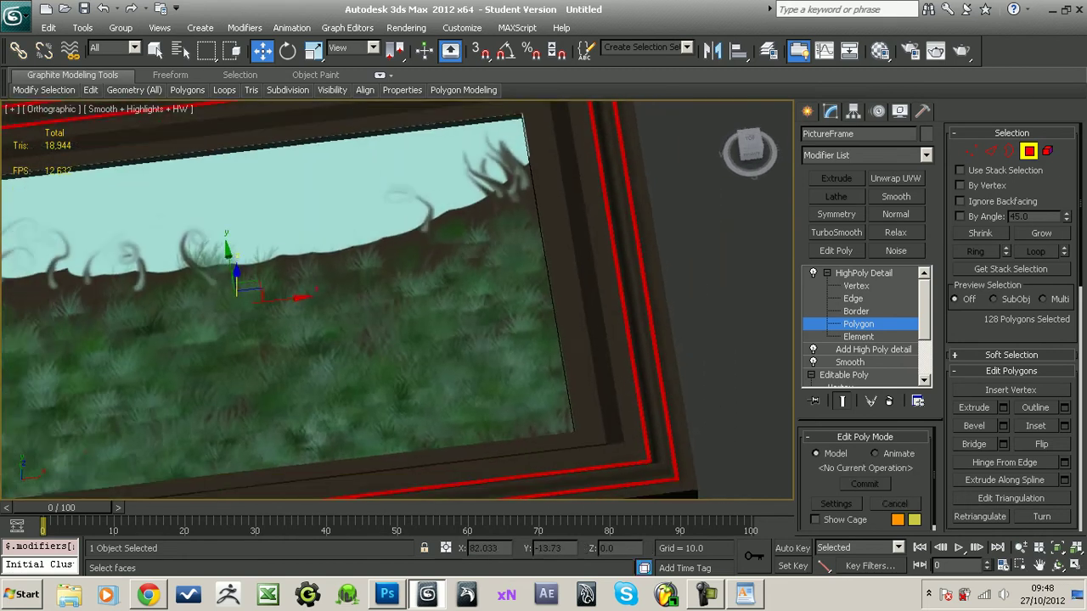
{"action": "scroll", "coordinate": [615, 369], "scroll_direction": "up", "scroll_amount": 2}
{"action": "scroll", "coordinate": [616, 327], "scroll_direction": "up", "scroll_amount": 2}
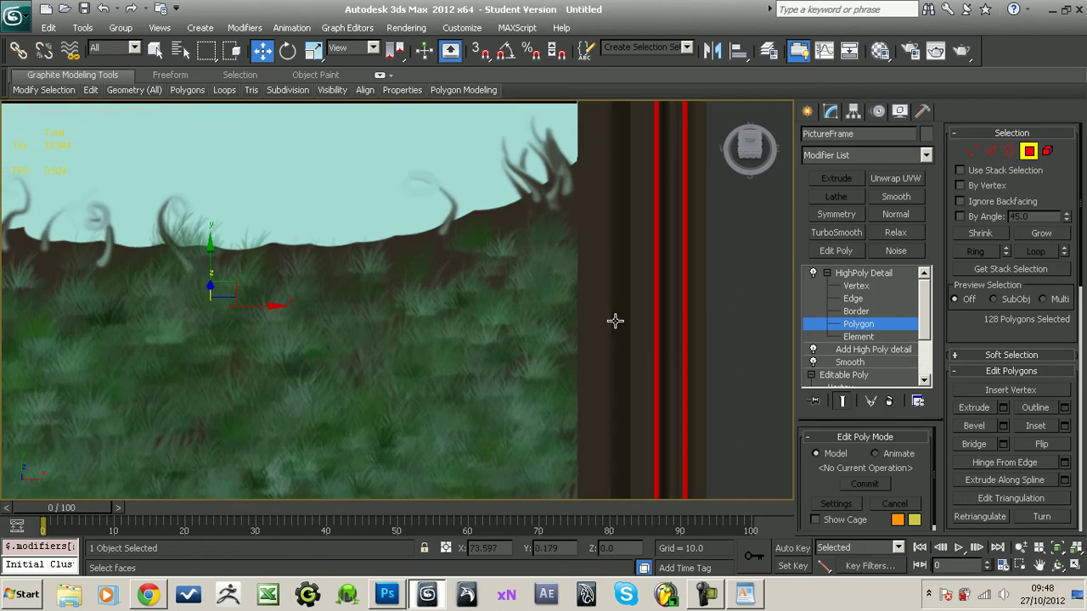
{"action": "left_click", "coordinate": [640, 339]}
{"action": "left_click", "coordinate": [639, 348], "text": "shift"}
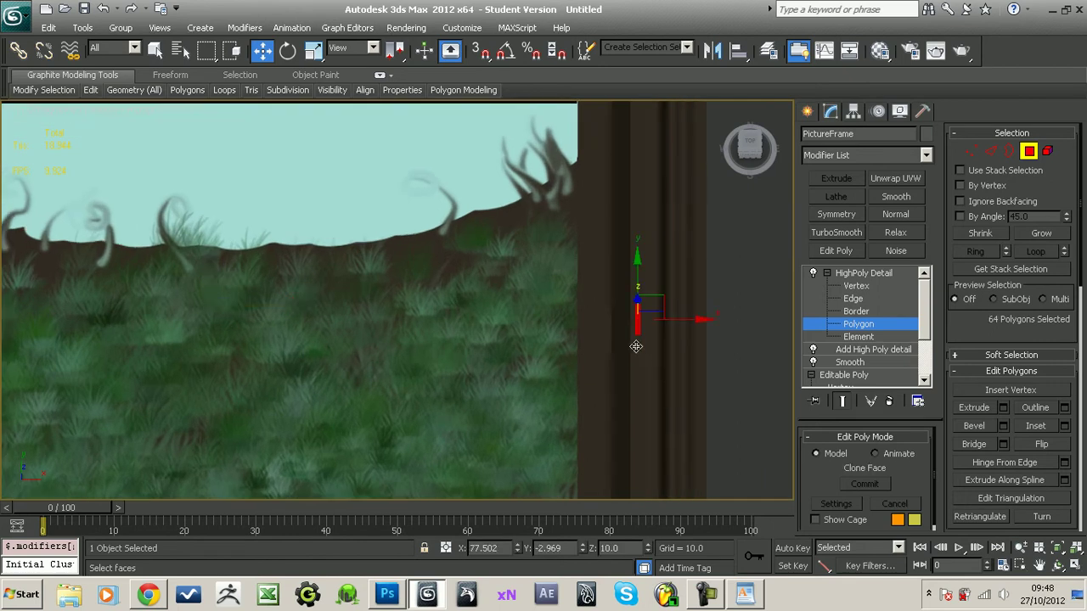
{"action": "scroll", "coordinate": [636, 370], "scroll_direction": "down", "scroll_amount": 3}
{"action": "mouse_move", "coordinate": [636, 371]}
{"action": "middle_mouse_down", "text": "alt"}
{"action": "mouse_move", "coordinate": [612, 332]}
{"action": "mouse_move", "coordinate": [669, 336]}
{"action": "middle_mouse_up", "text": "alt"}
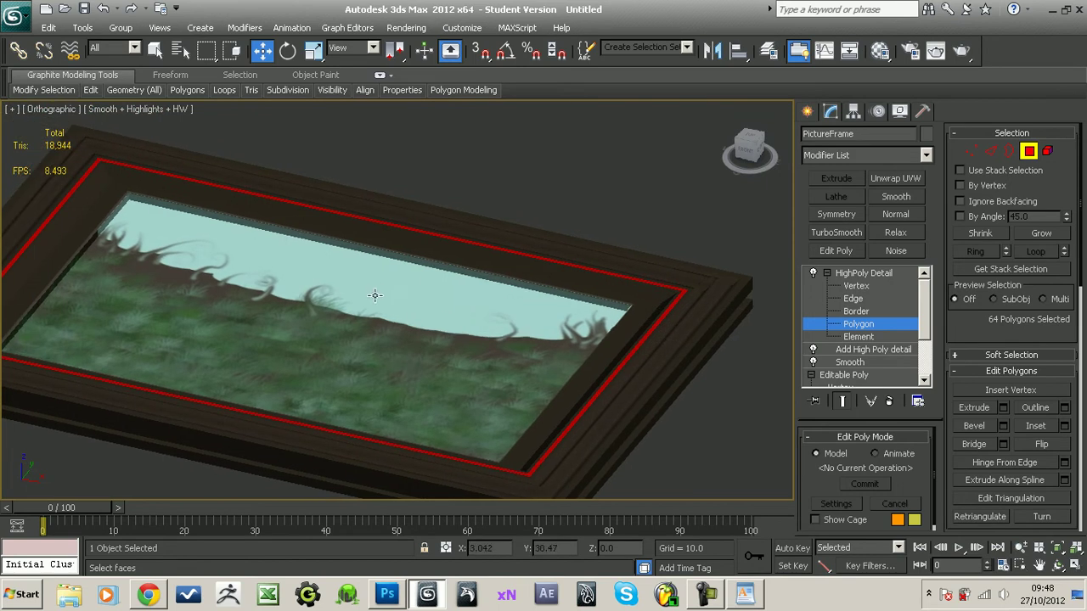
{"action": "middle_click_drag", "start_coordinate": [374, 294], "coordinate": [355, 274], "text": "alt"}
{"action": "key", "text": "x"}
{"action": "left_click_drag", "start_coordinate": [346, 266], "coordinate": [347, 270]}
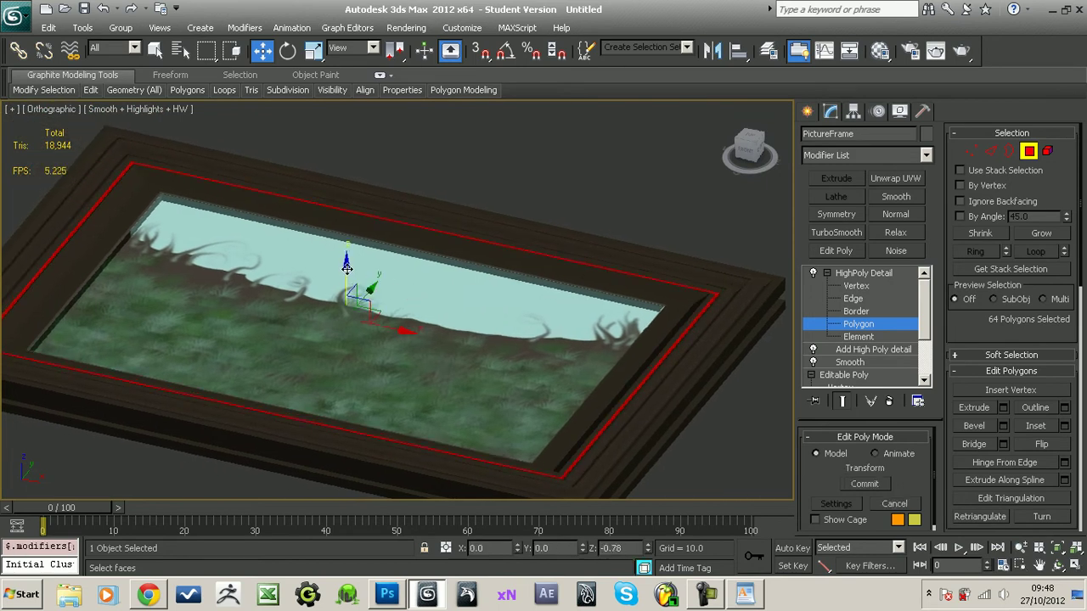
- Clear the polygon selection and orbit around the frame to check the result
{"action": "mouse_move", "coordinate": [346, 266]}
{"action": "middle_mouse_down", "text": "alt"}
{"action": "mouse_move", "coordinate": [482, 335]}
{"action": "mouse_move", "coordinate": [480, 296]}
{"action": "mouse_move", "coordinate": [509, 347]}
{"action": "middle_mouse_up", "text": "alt"}
{"action": "scroll", "coordinate": [481, 297], "scroll_direction": "down", "scroll_amount": 3}
{"action": "left_click", "coordinate": [634, 348]}
{"action": "mouse_move", "coordinate": [624, 325]}
{"action": "middle_mouse_down", "text": "alt"}
{"action": "mouse_move", "coordinate": [656, 281]}
{"action": "mouse_move", "coordinate": [635, 249]}
{"action": "mouse_move", "coordinate": [621, 332]}
{"action": "mouse_move", "coordinate": [611, 328]}
{"action": "middle_mouse_up", "text": "alt"}
{"action": "scroll", "coordinate": [611, 328], "scroll_direction": "up", "scroll_amount": 2}
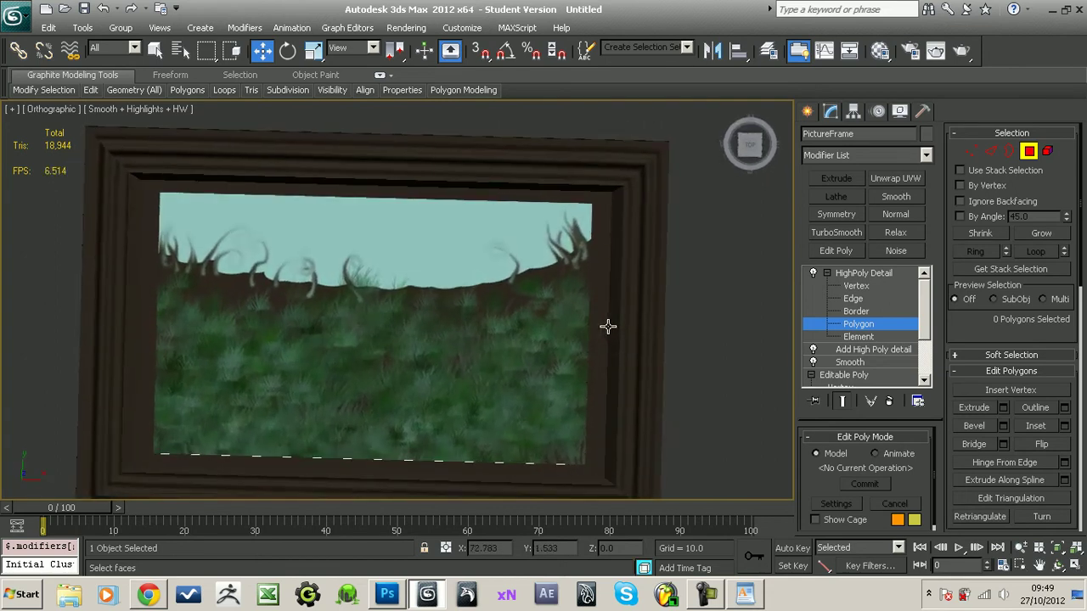
{"action": "mouse_move", "coordinate": [710, 325]}
{"action": "middle_mouse_down", "text": "alt"}
{"action": "mouse_move", "coordinate": [621, 252]}
{"action": "mouse_move", "coordinate": [615, 216]}
{"action": "mouse_move", "coordinate": [688, 225]}
{"action": "mouse_move", "coordinate": [711, 278]}
{"action": "middle_mouse_up", "text": "alt"}
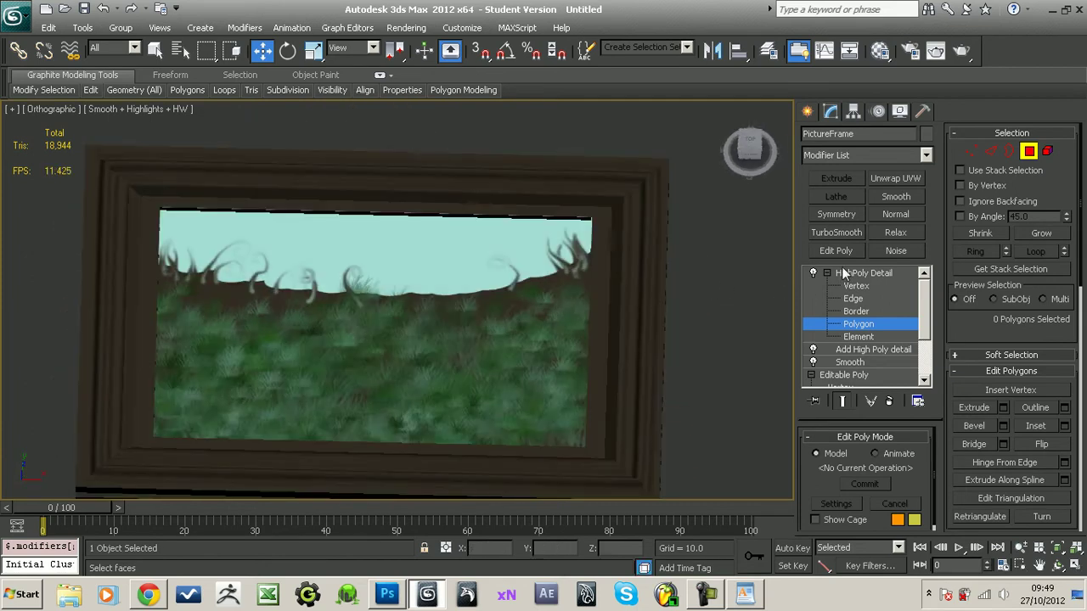
- Rename the frame object to 'PictureFrameHighPoly' and bring up Clone Options
{"action": "left_click", "coordinate": [878, 275]}
{"action": "left_click", "coordinate": [872, 136]}
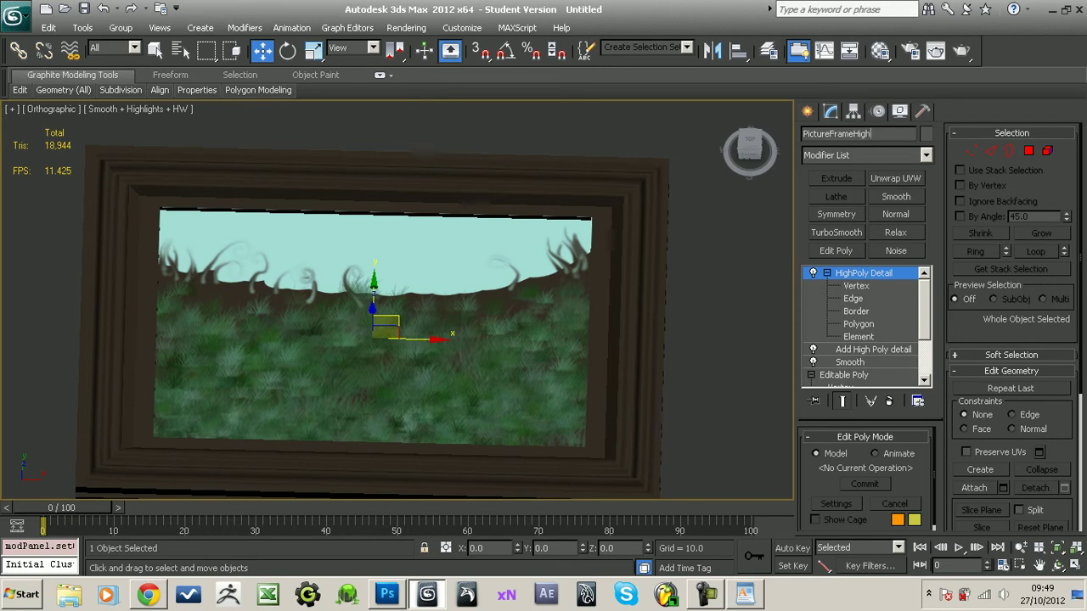
{"action": "key", "text": "Return"}
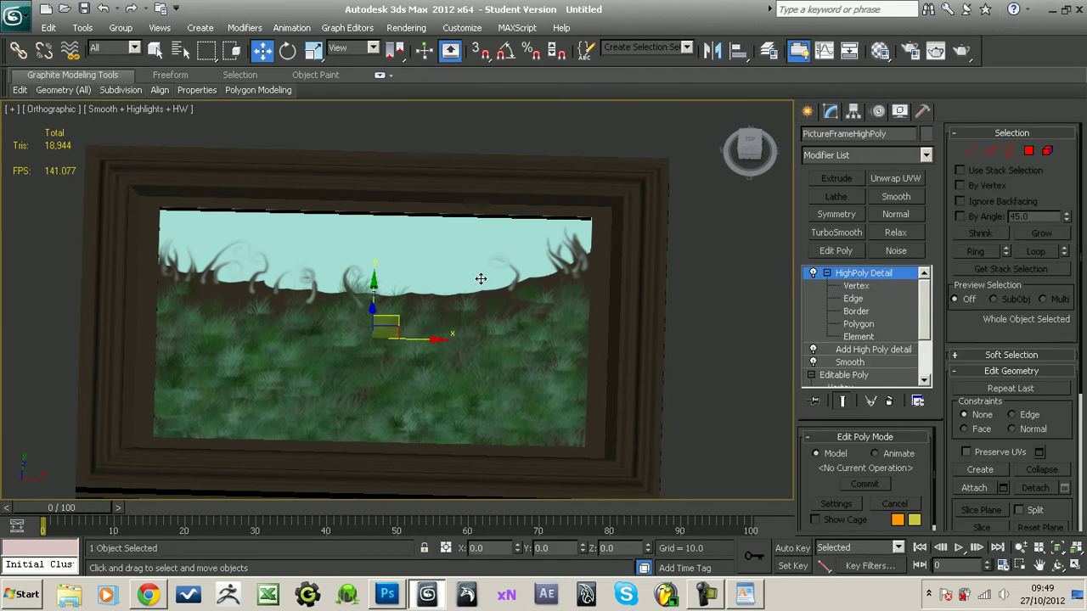
{"action": "key", "text": "ctrl+v"}
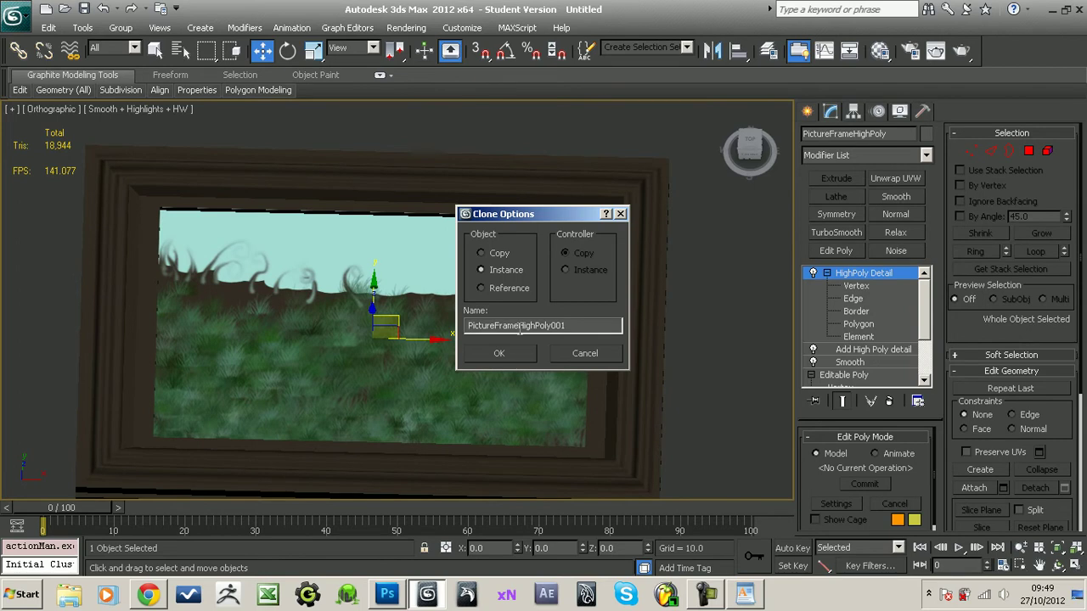
- Clone the frame as 'PictureFrameLowPoly', then undo the instanced clone
{"action": "left_click_drag", "start_coordinate": [520, 330], "coordinate": [639, 328]}
{"action": "type", "text": "Low"}
{"action": "key", "text": "Return"}
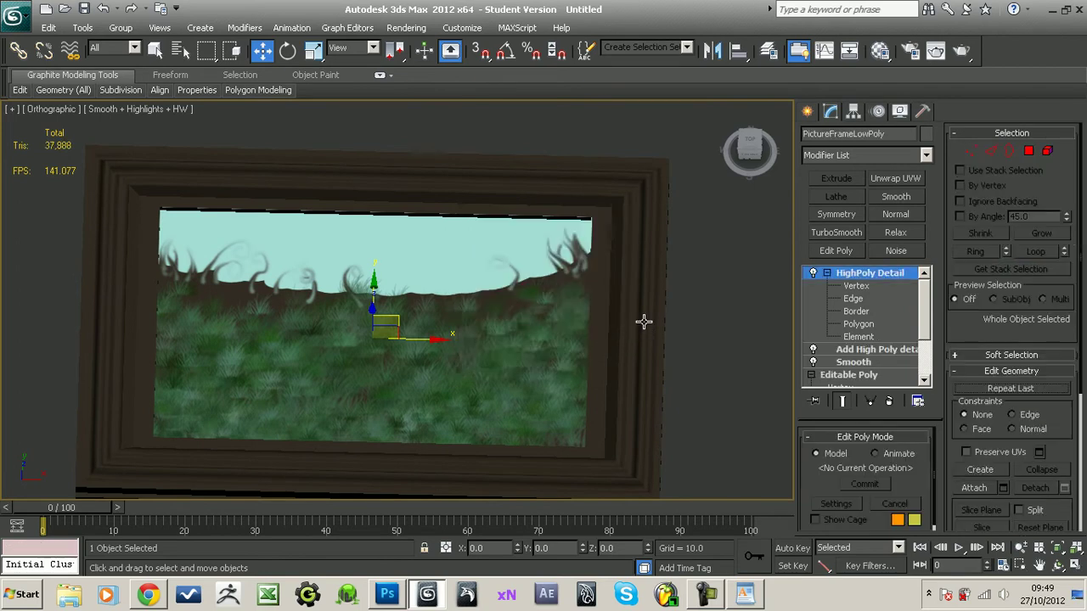
{"action": "left_click", "coordinate": [846, 297]}
{"action": "key", "text": "ctrl+z"}
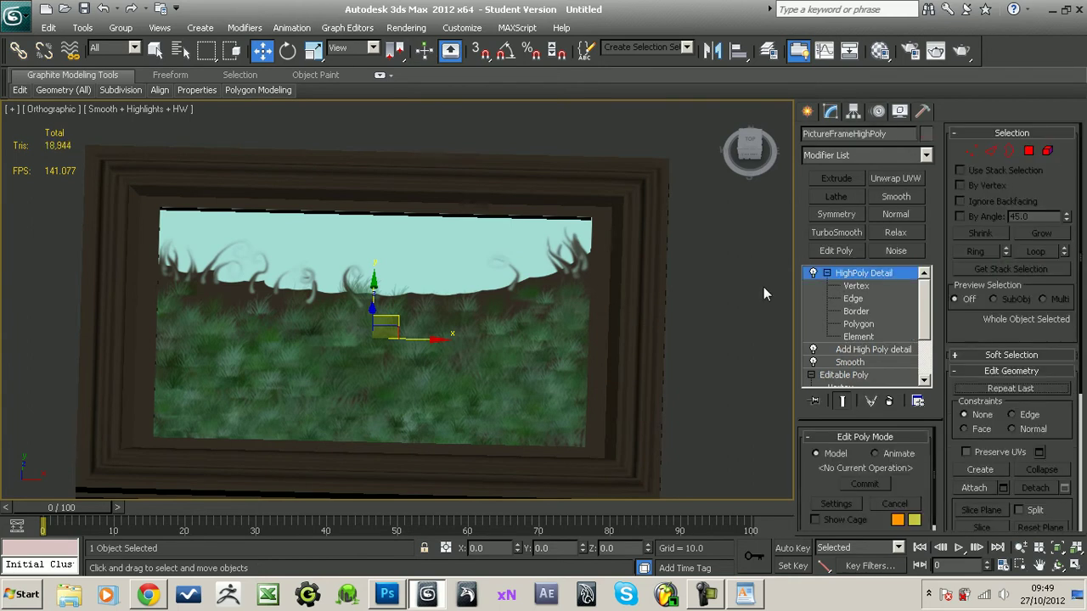
- Clone the frame again as an independent Copy named 'PictureFrameLowPoly'
{"action": "key", "text": "ctrl+v"}
{"action": "left_click", "coordinate": [496, 255]}
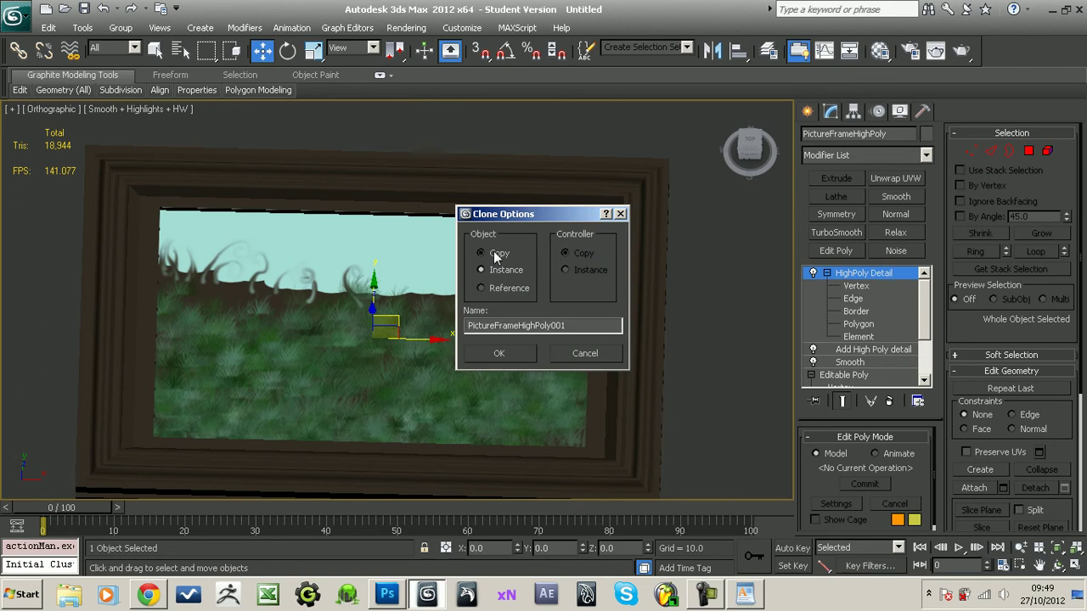
{"action": "left_click_drag", "start_coordinate": [517, 325], "coordinate": [641, 330]}
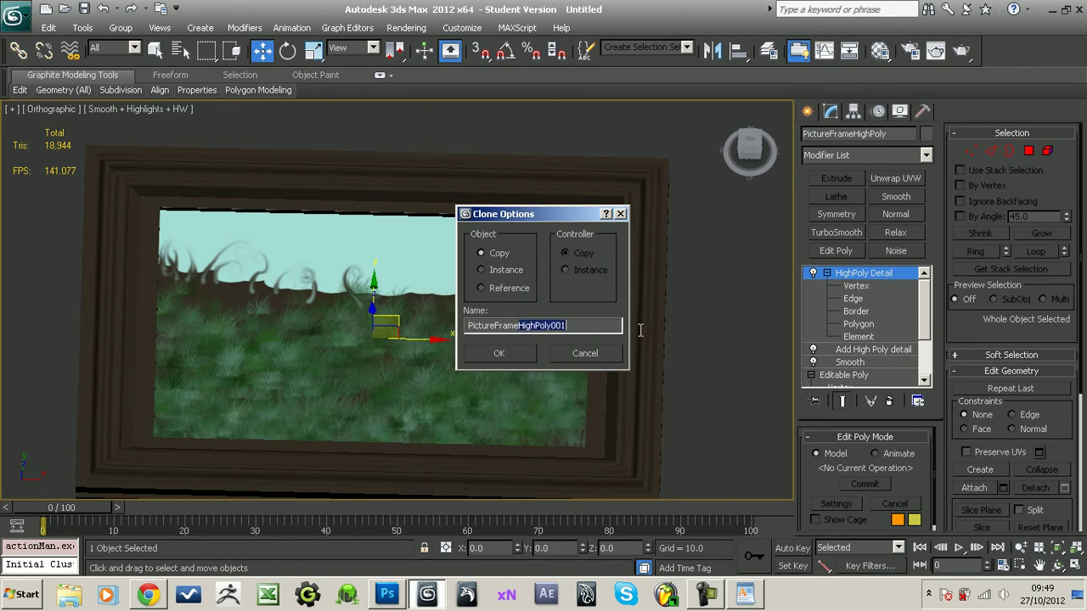
{"action": "type", "text": "Low"}
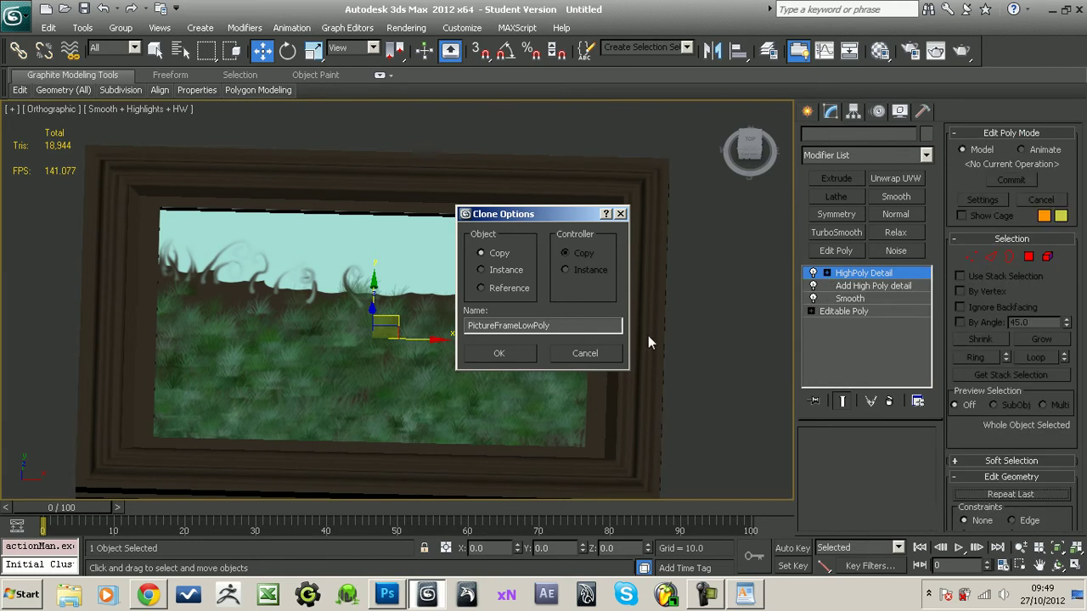
{"action": "key", "text": "Return"}
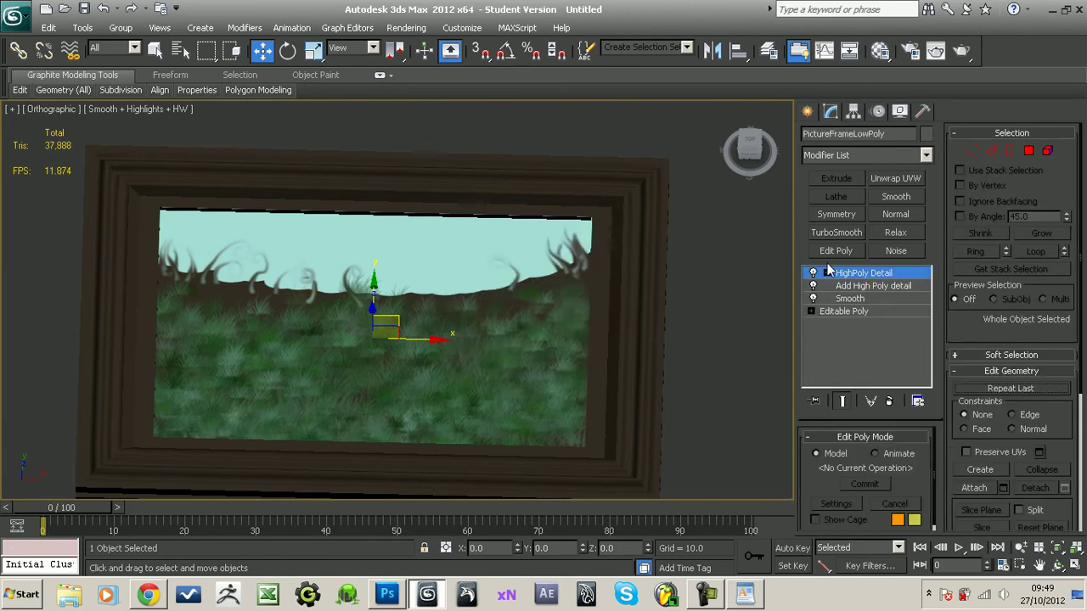
- Delete the HighPoly Detail, Add High Poly detail and Smooth modifiers from the copy
{"action": "left_click", "coordinate": [812, 272]}
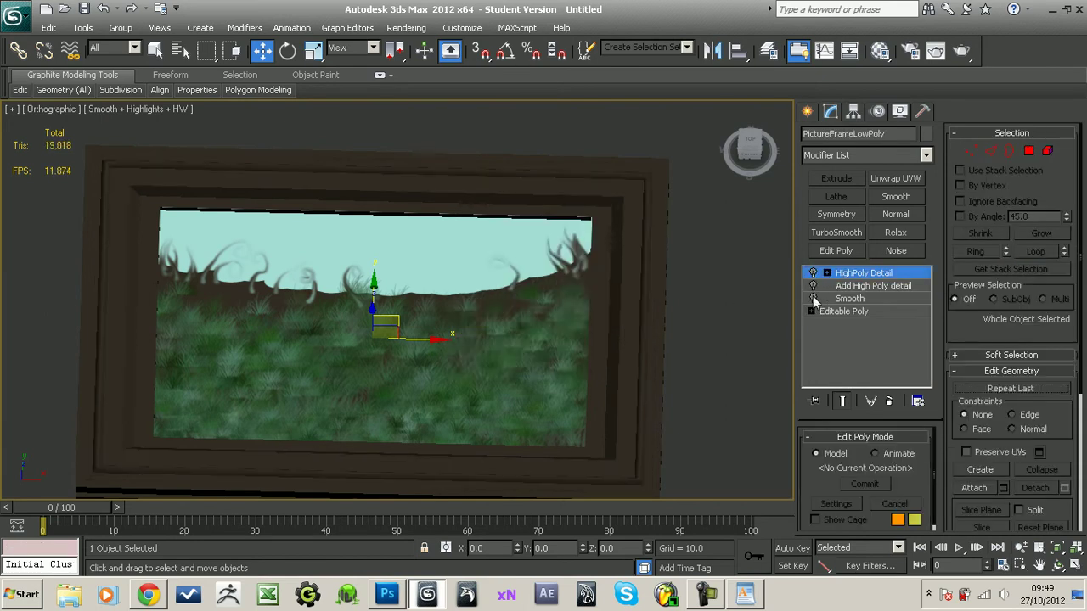
{"action": "left_click", "coordinate": [889, 403]}
{"action": "left_click", "coordinate": [889, 403]}
{"action": "left_click", "coordinate": [891, 403]}
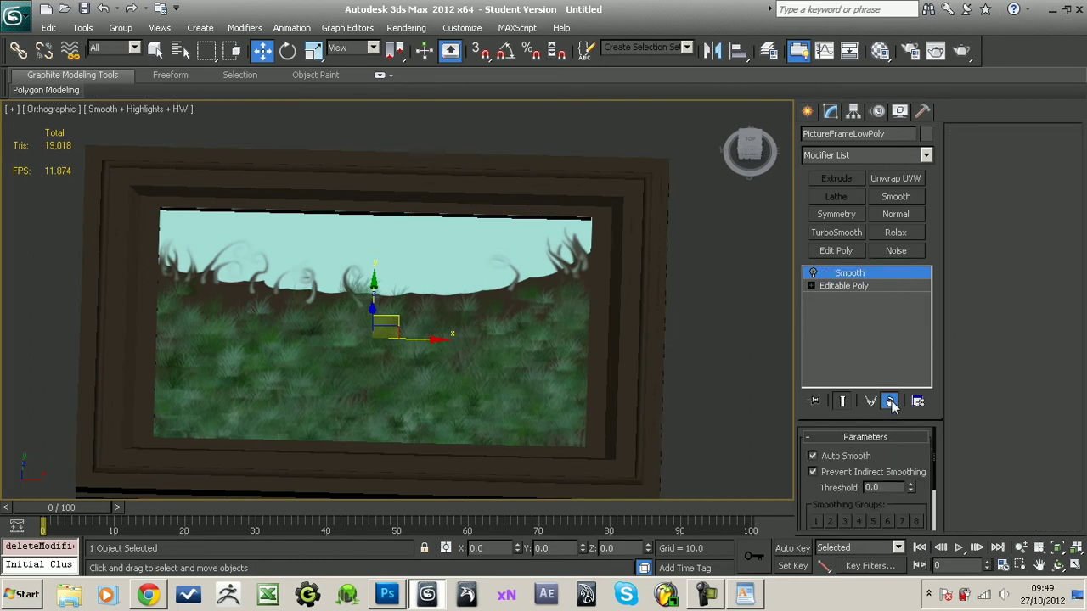
- Compare the high-poly frame, then reselect the PictureFrameLowPoly copy
{"action": "left_click", "coordinate": [751, 289]}
{"action": "left_click", "coordinate": [632, 301]}
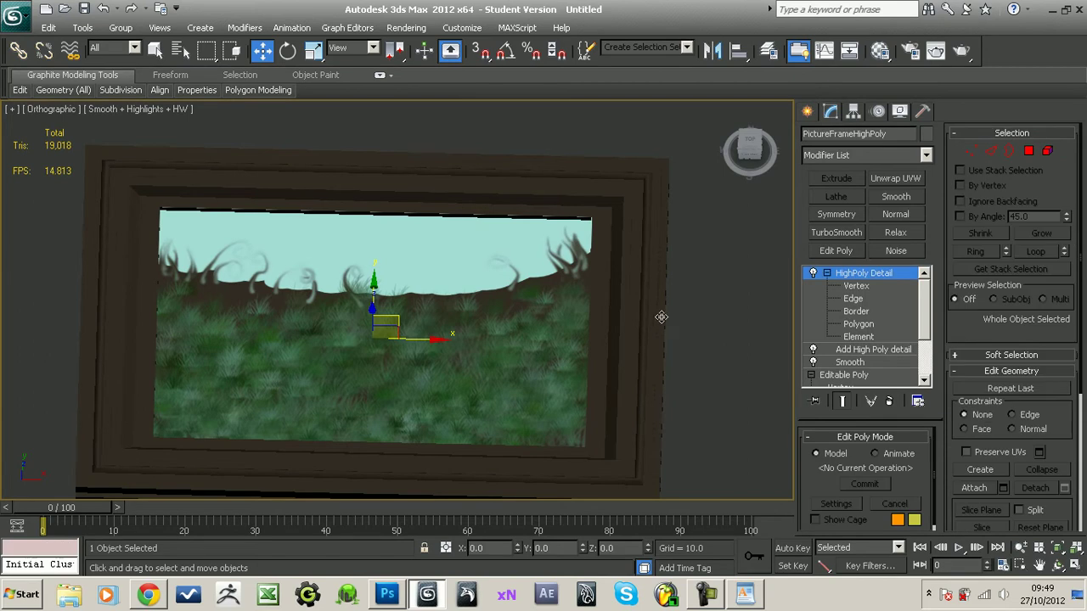
{"action": "middle_click_drag", "start_coordinate": [661, 317], "coordinate": [674, 312], "text": "alt"}
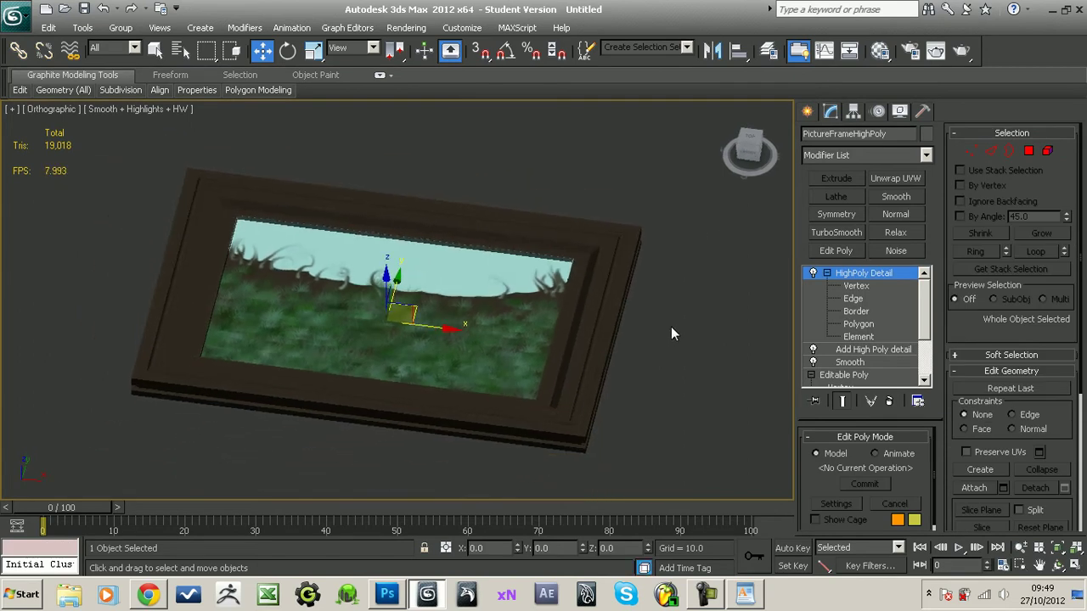
{"action": "middle_click_drag", "start_coordinate": [671, 328], "coordinate": [688, 336]}
{"action": "left_click", "coordinate": [624, 297]}
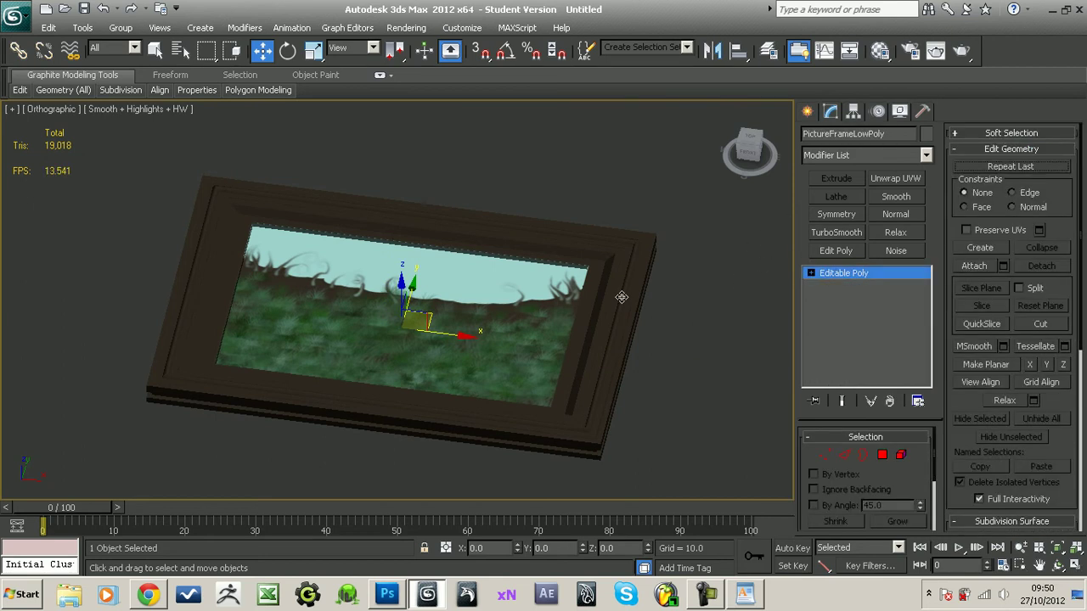
{"action": "left_click", "coordinate": [407, 28]}
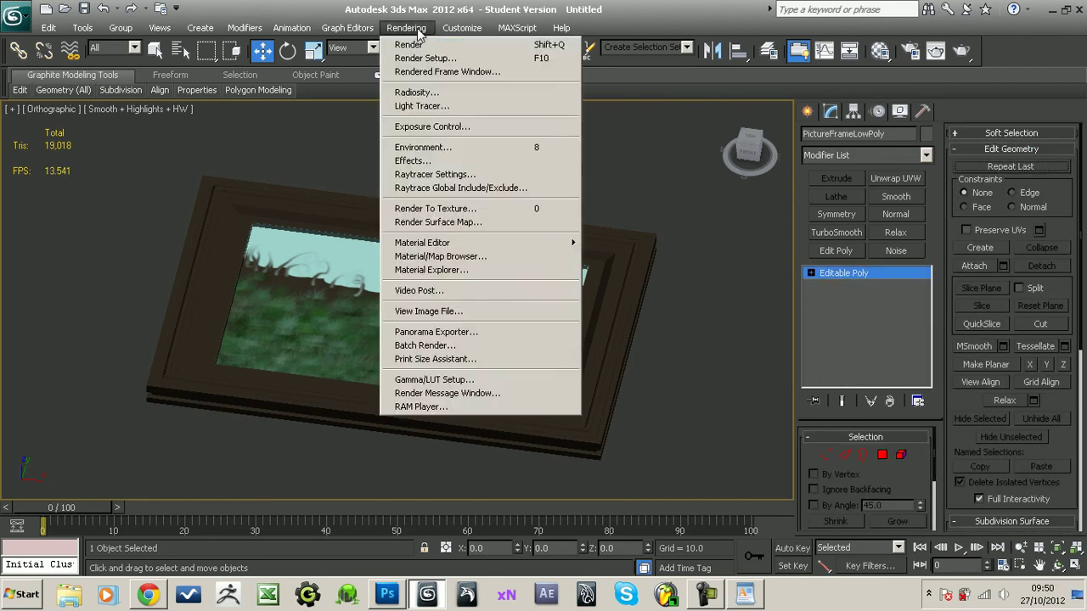
- In Render To Texture, set padding to 7 and enable projection from PictureFrameHighPoly
{"action": "mouse_move", "coordinate": [422, 243]}
{"action": "left_click", "coordinate": [455, 209]}
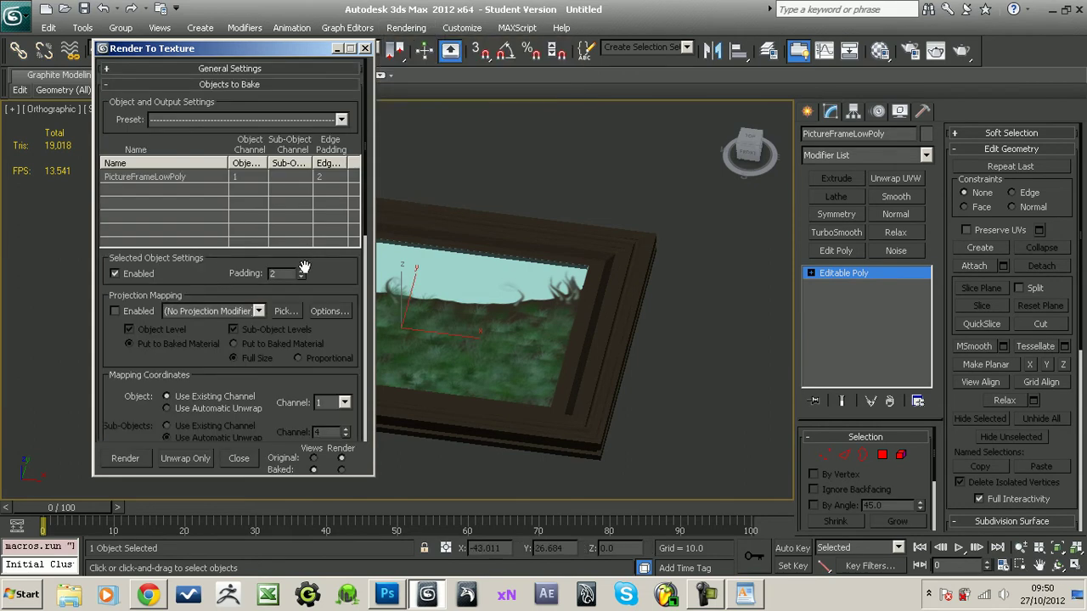
{"action": "double_click", "coordinate": [302, 271]}
{"action": "left_click", "coordinate": [122, 311]}
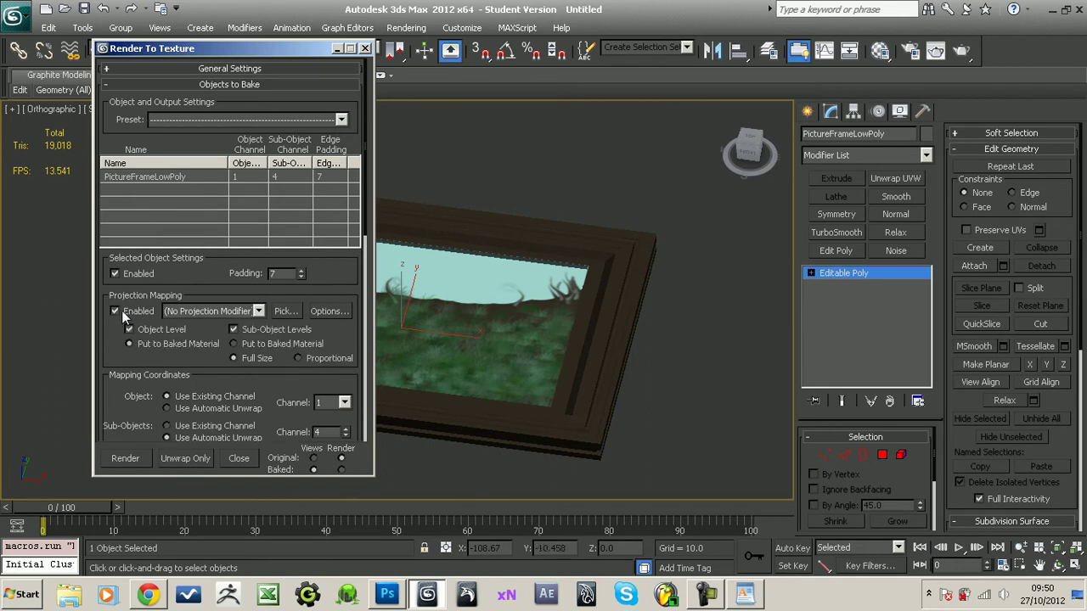
{"action": "left_click", "coordinate": [286, 311]}
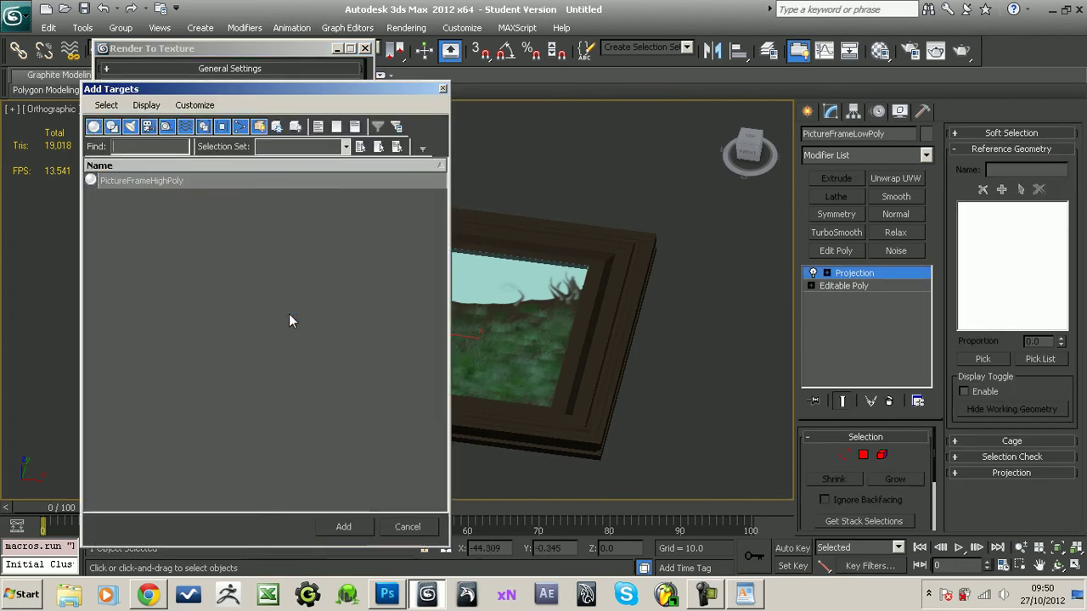
{"action": "left_click", "coordinate": [160, 180]}
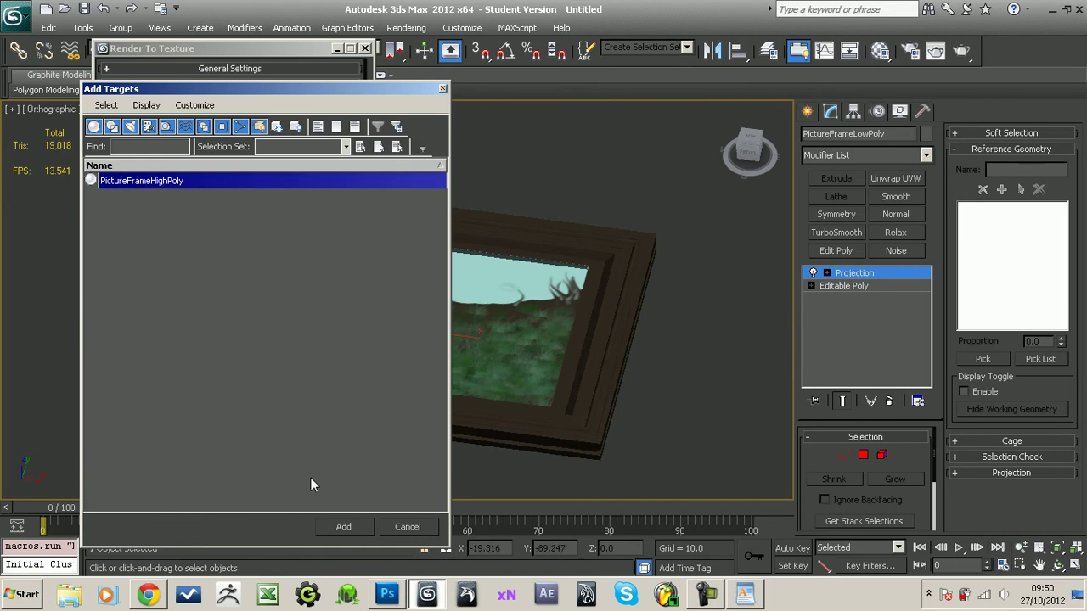
{"action": "left_click", "coordinate": [354, 528]}
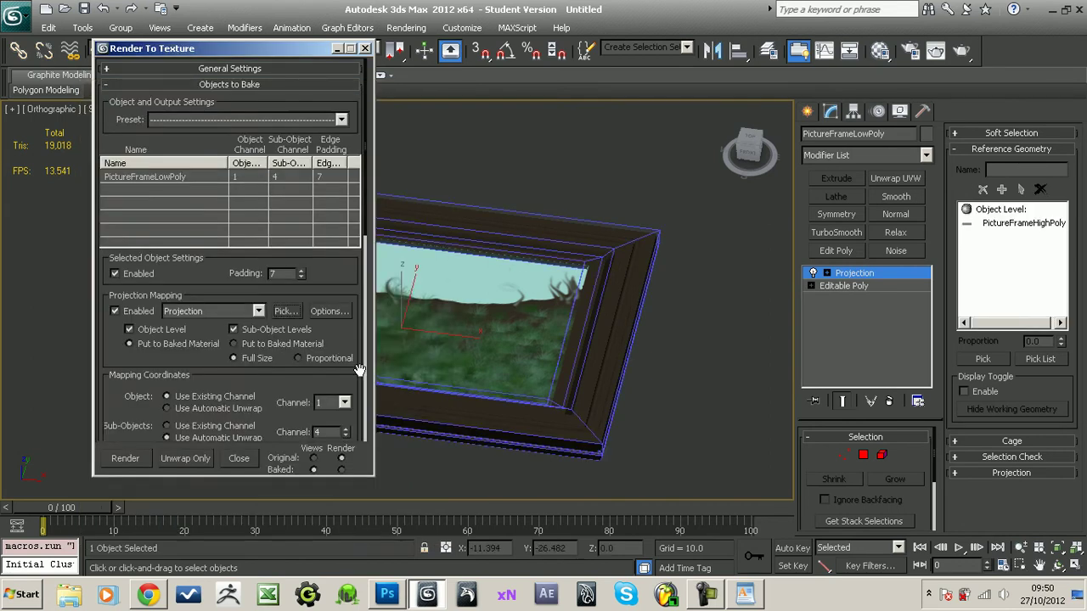
- Add a NormalsMap output element sized 1024x1024 to the bake
{"action": "left_click_drag", "start_coordinate": [358, 369], "coordinate": [376, 116]}
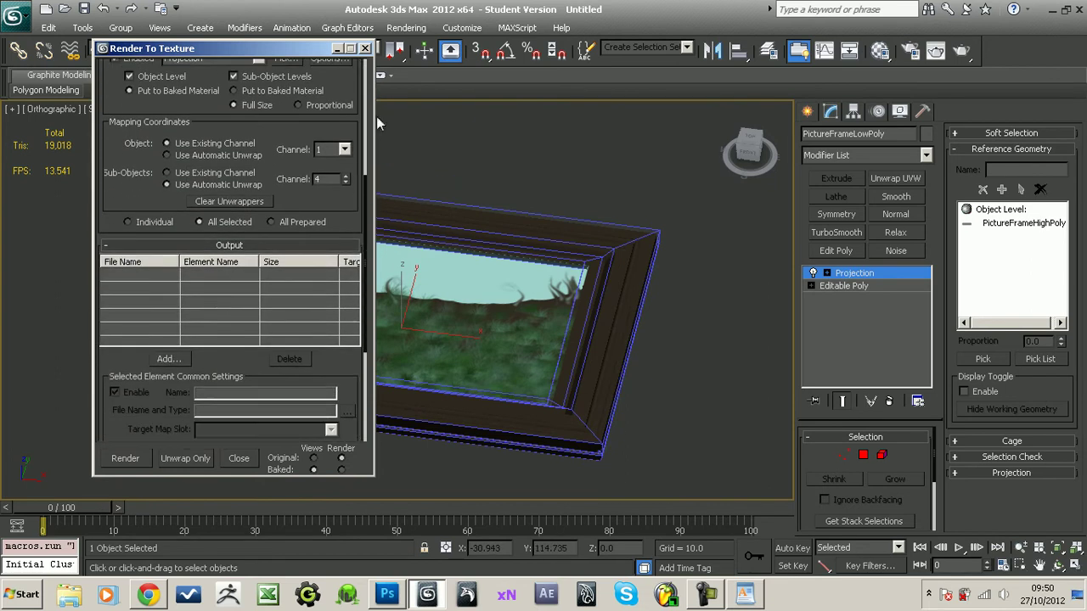
{"action": "left_click_drag", "start_coordinate": [227, 355], "coordinate": [234, 263]}
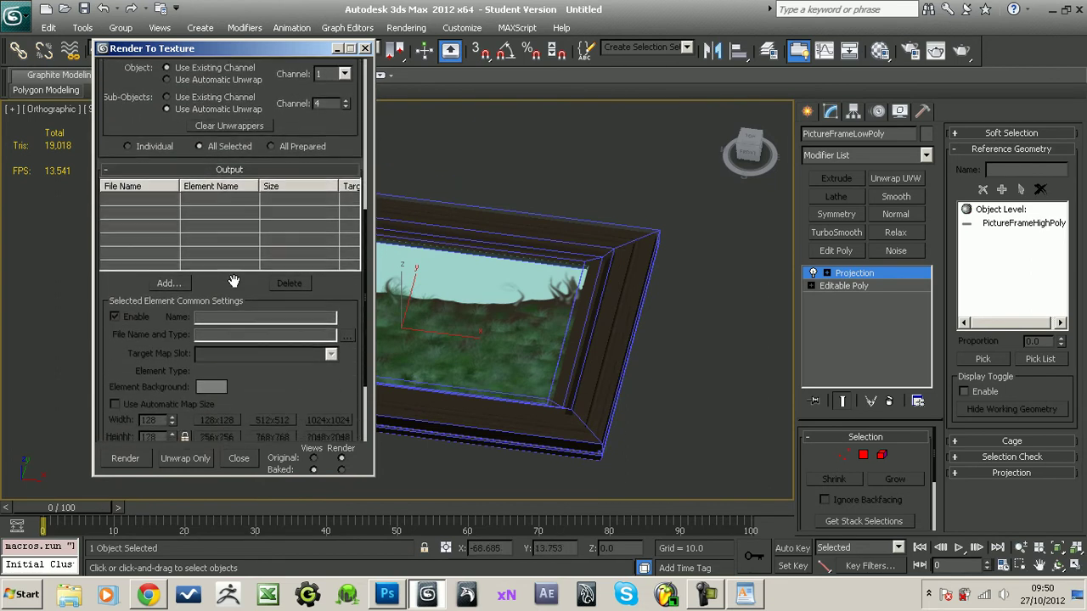
{"action": "left_click", "coordinate": [177, 272]}
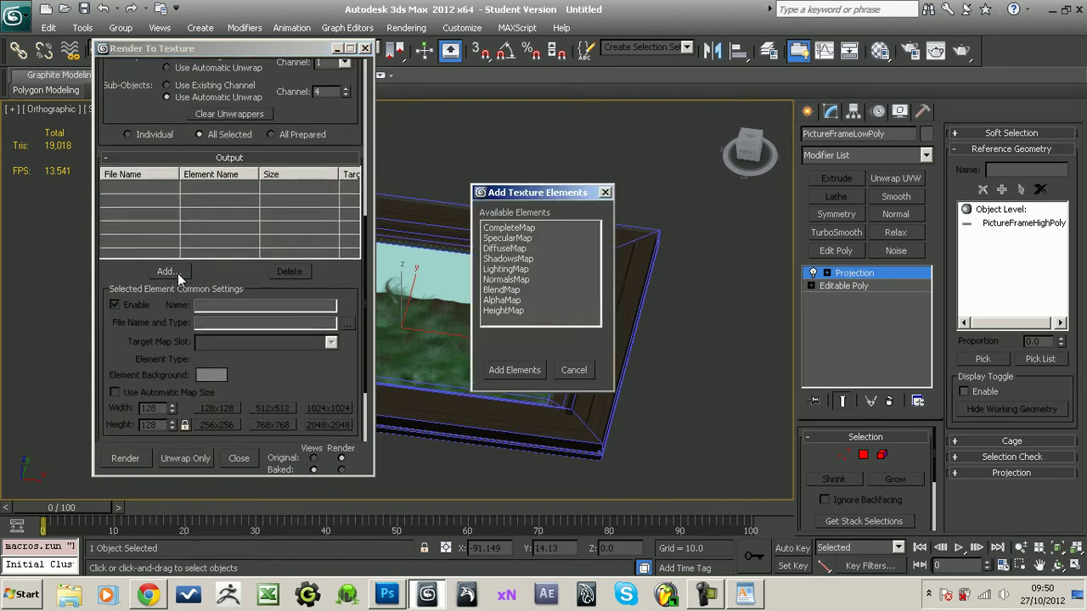
{"action": "double_click", "coordinate": [519, 282]}
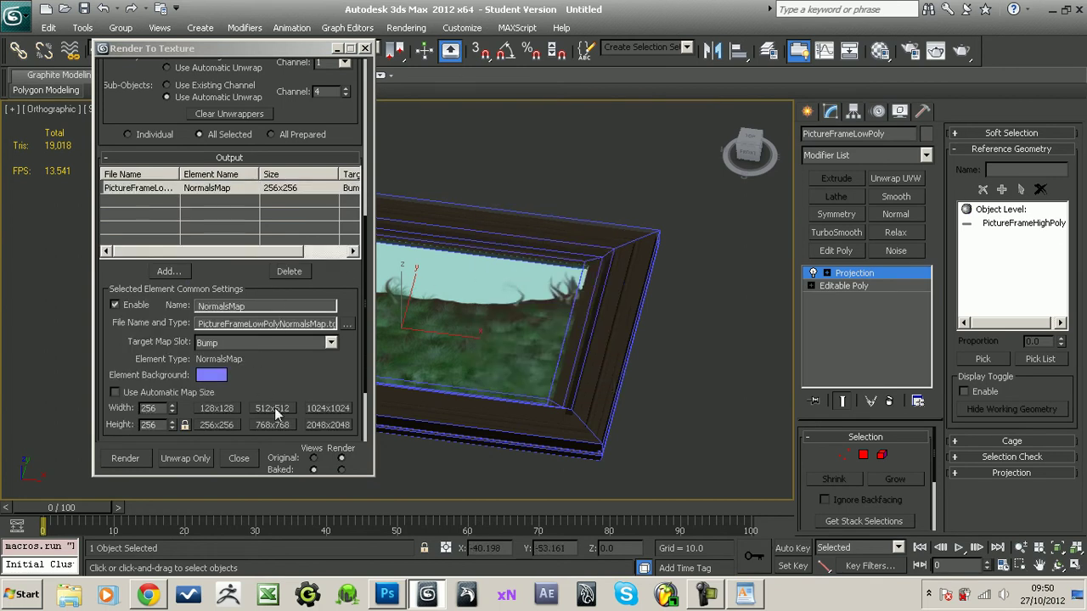
{"action": "left_click", "coordinate": [328, 408]}
{"action": "left_click_drag", "start_coordinate": [310, 381], "coordinate": [309, 350]}
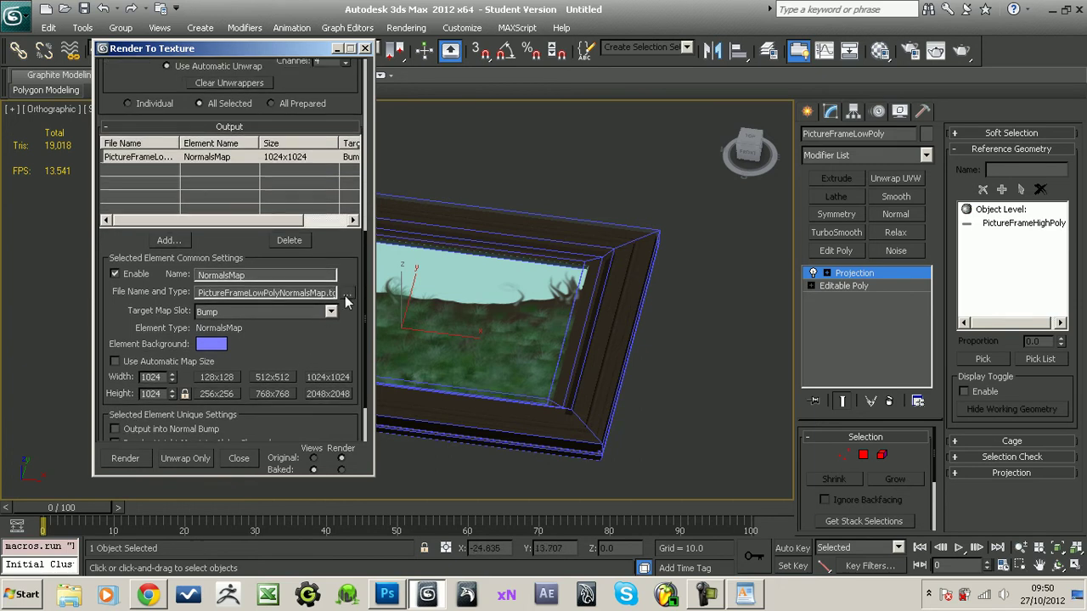
{"action": "scroll", "coordinate": [340, 315], "scroll_direction": "down", "scroll_amount": 2}
{"action": "scroll", "coordinate": [344, 301], "scroll_direction": "up", "scroll_amount": 1}
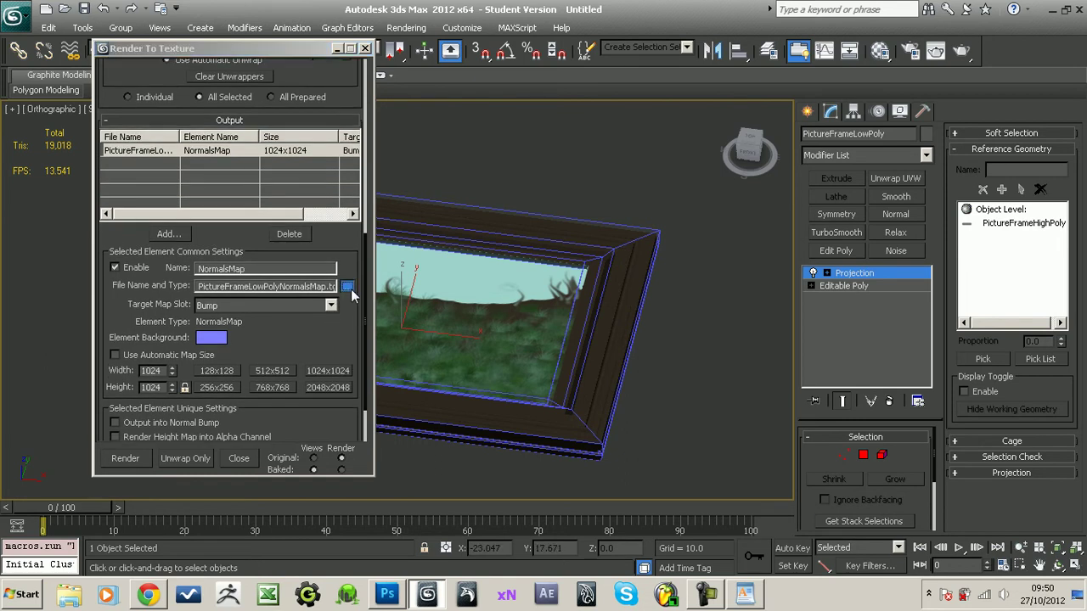
- Save the NormalsMap output as PictureFrameNormalsMap, a PNG in the Textures folder
{"action": "left_click", "coordinate": [347, 287]}
{"action": "left_click", "coordinate": [349, 73]}
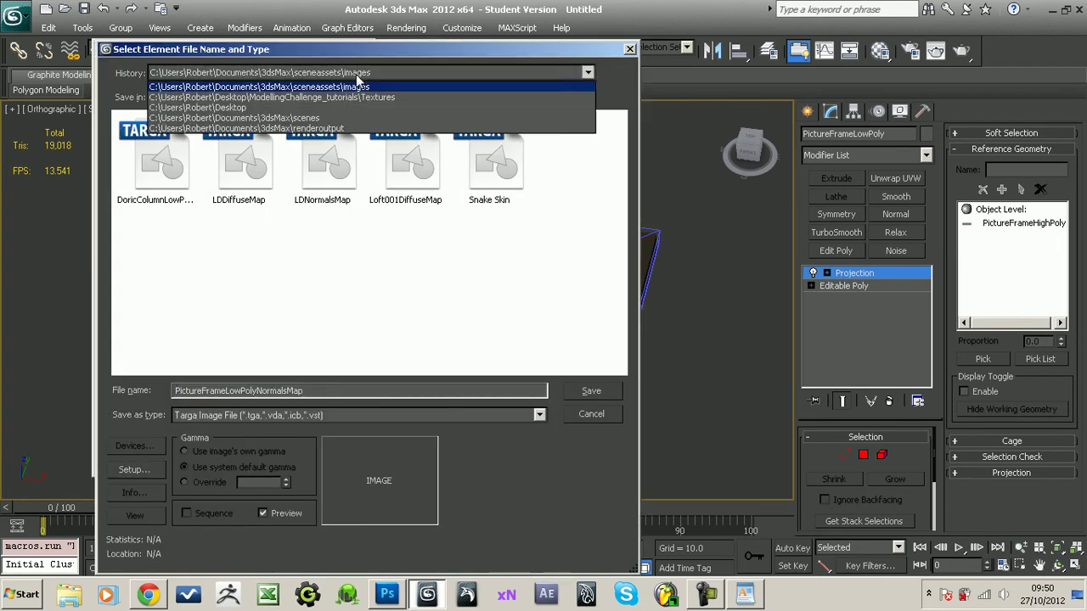
{"action": "left_click", "coordinate": [361, 97]}
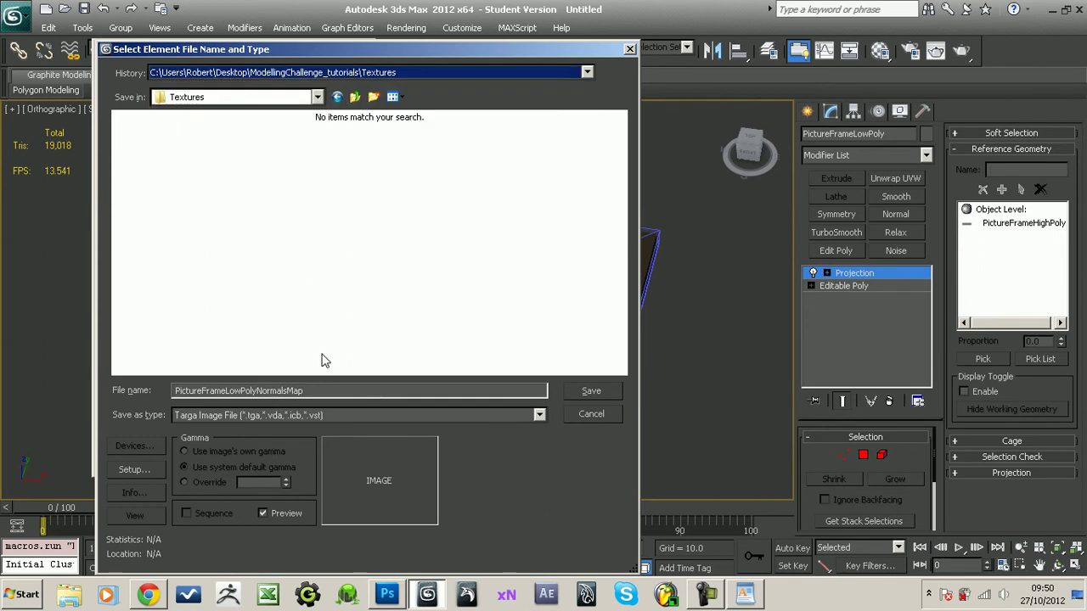
{"action": "left_click", "coordinate": [341, 415]}
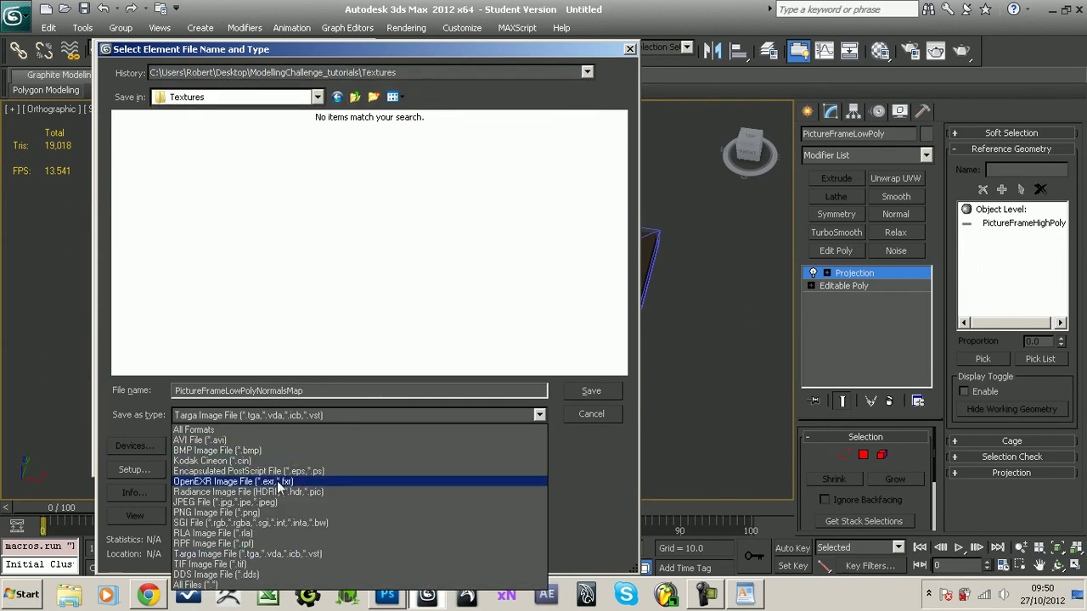
{"action": "left_click", "coordinate": [283, 515]}
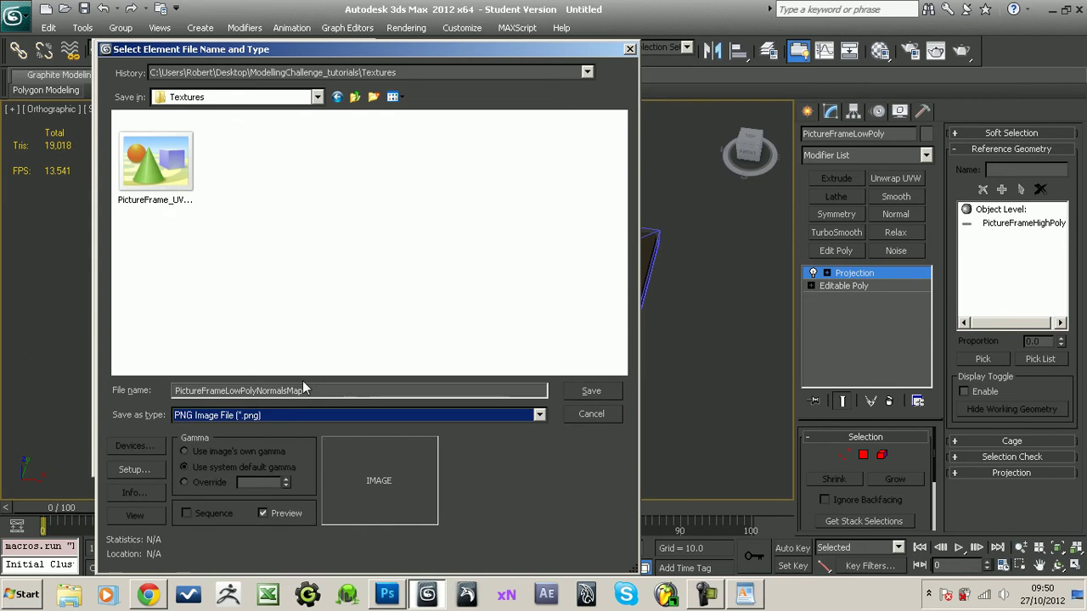
{"action": "left_click", "coordinate": [324, 391]}
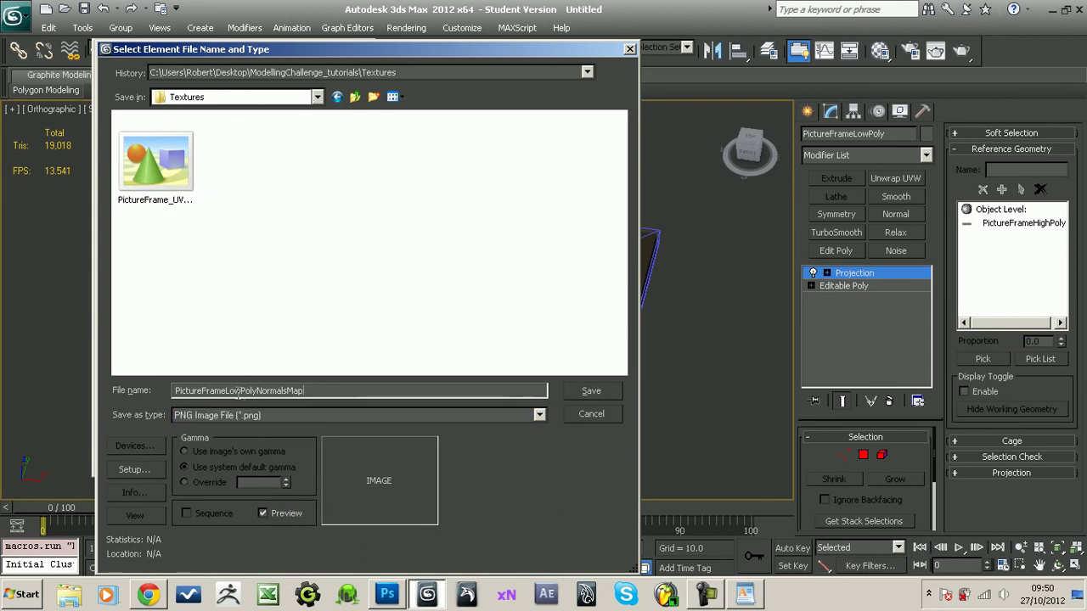
{"action": "left_click_drag", "start_coordinate": [226, 391], "coordinate": [253, 391]}
{"action": "key", "text": "BackSpace"}
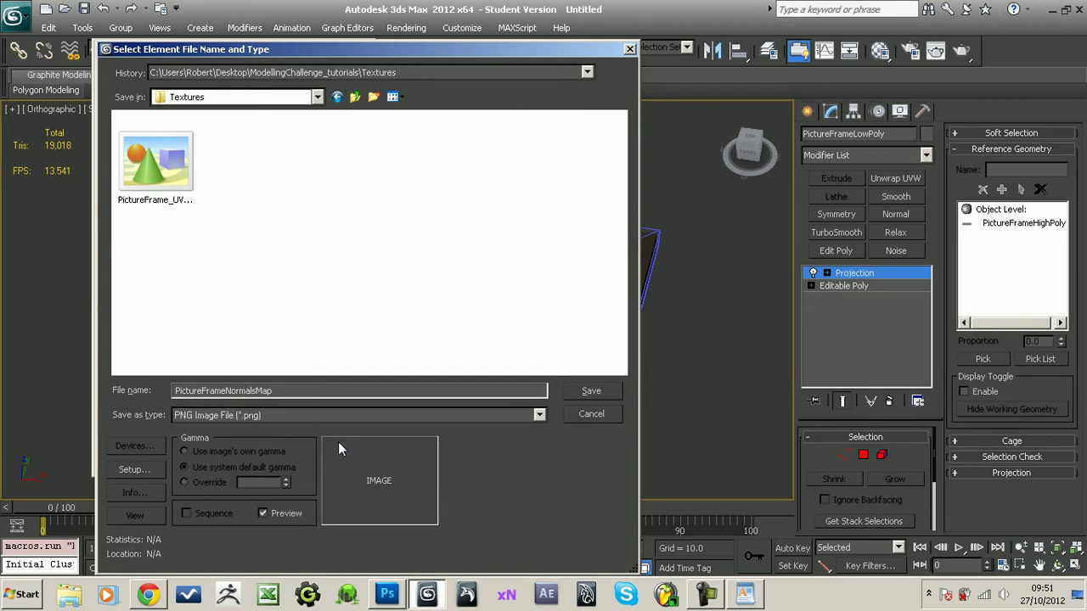
{"action": "key", "text": "Return"}
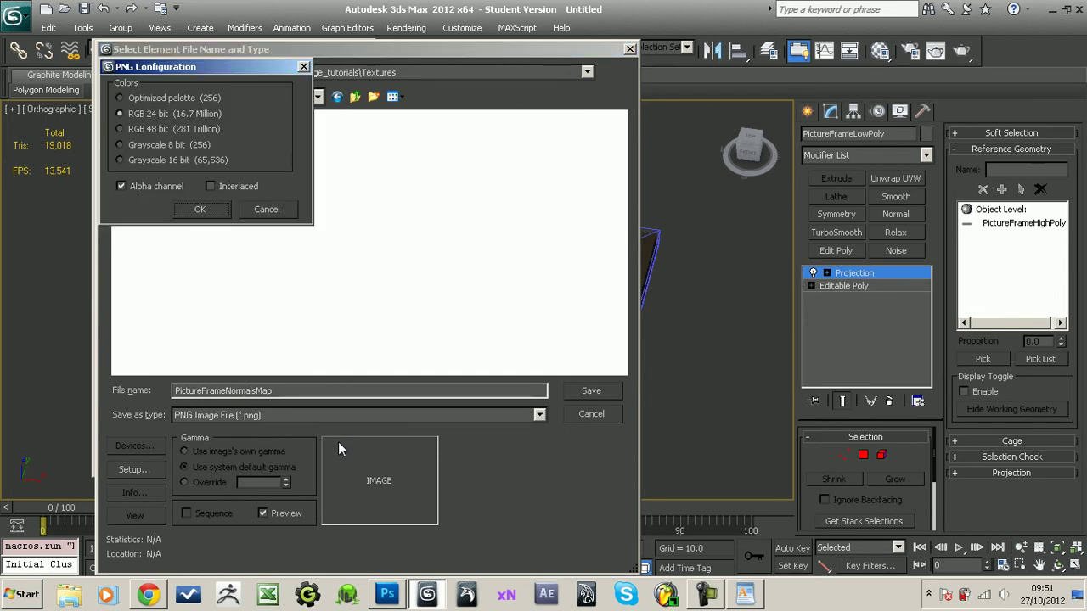
{"action": "left_click", "coordinate": [209, 211]}
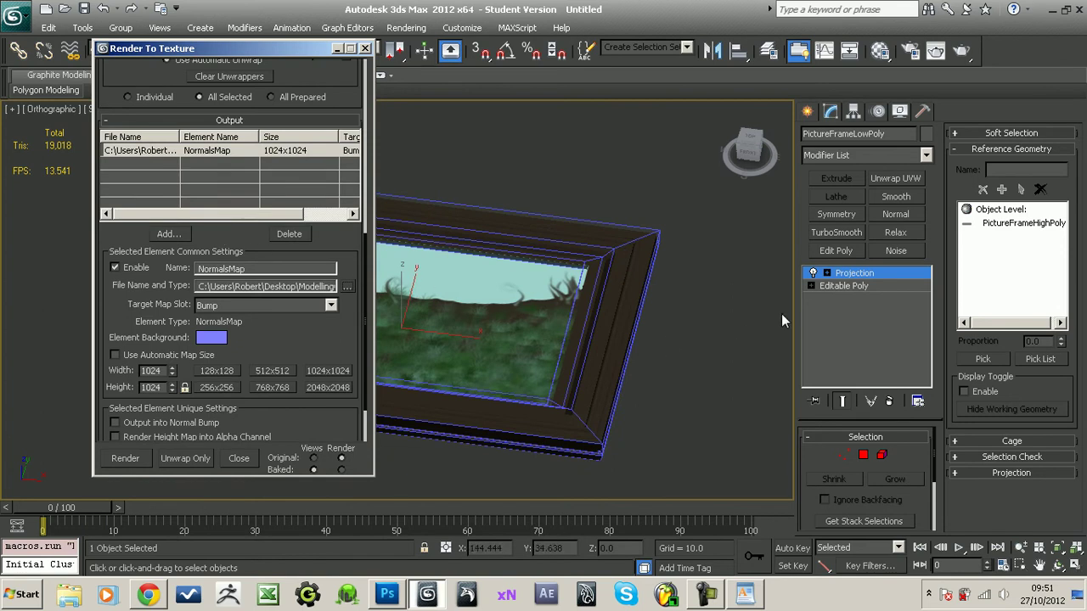
- Select the Projection modifier's Cage level and orbit and zoom to inspect the cage
{"action": "left_click", "coordinate": [827, 275]}
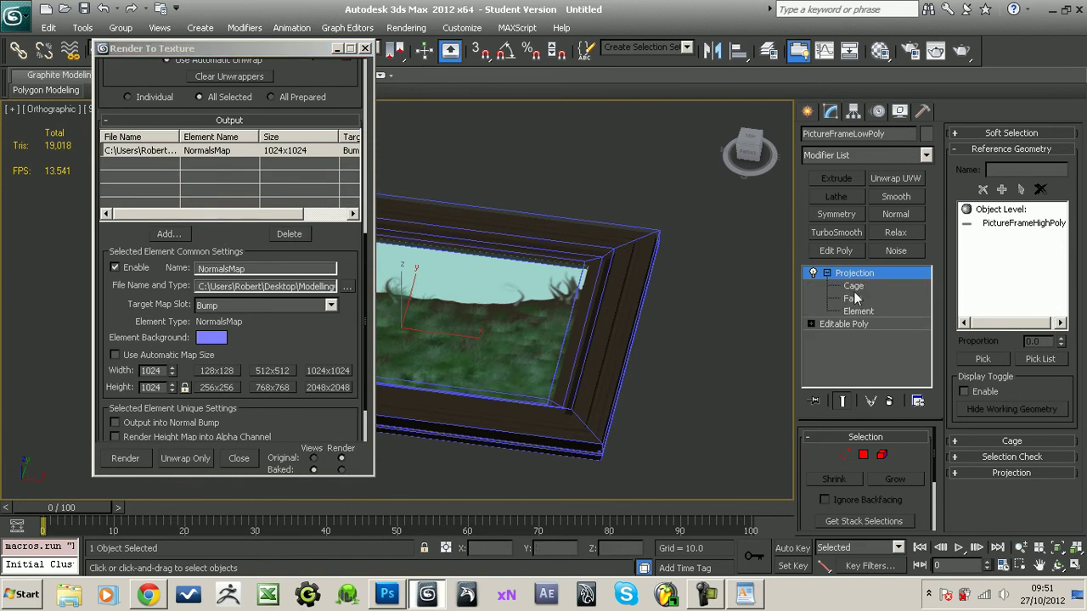
{"action": "left_click", "coordinate": [853, 287]}
{"action": "middle_click_drag", "start_coordinate": [680, 272], "coordinate": [652, 278], "text": "alt"}
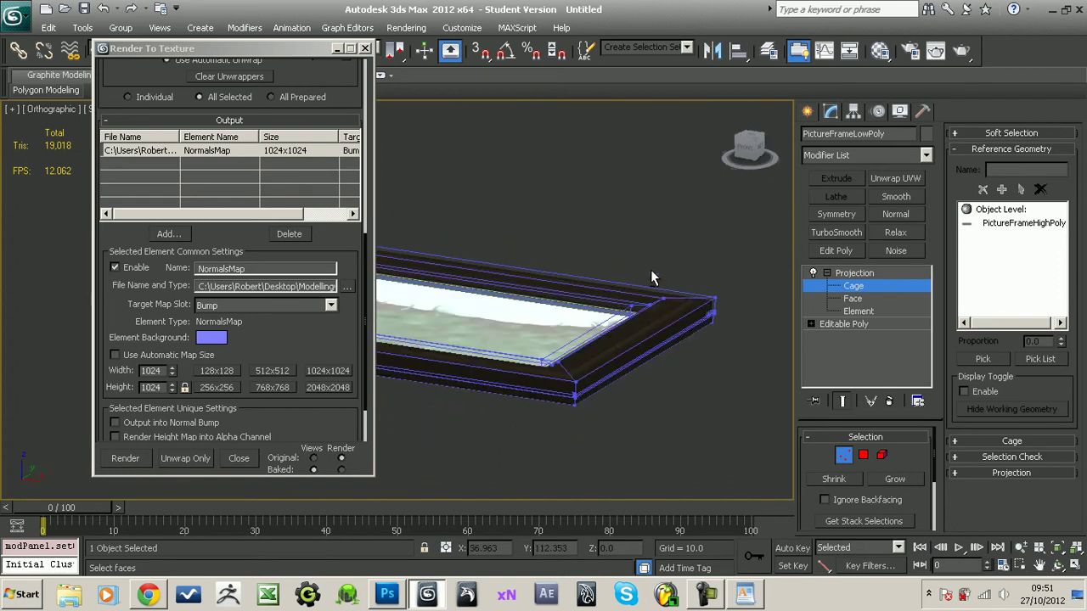
{"action": "mouse_move", "coordinate": [661, 380]}
{"action": "middle_mouse_down", "text": "alt"}
{"action": "mouse_move", "coordinate": [652, 325]}
{"action": "mouse_move", "coordinate": [572, 326]}
{"action": "mouse_move", "coordinate": [649, 319]}
{"action": "mouse_move", "coordinate": [516, 328]}
{"action": "mouse_move", "coordinate": [646, 381]}
{"action": "middle_mouse_up", "text": "alt"}
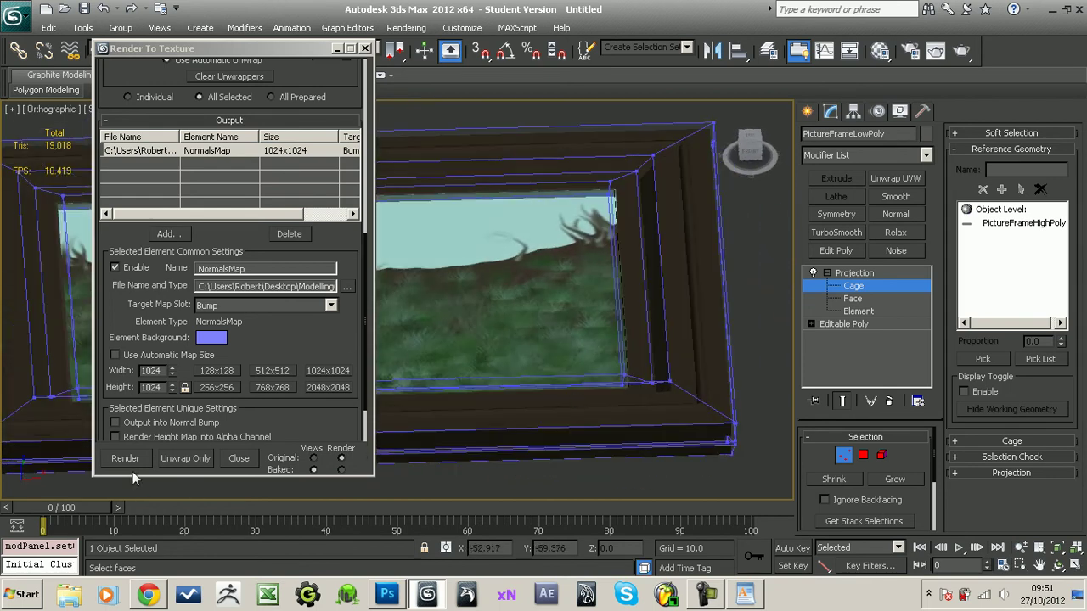
{"action": "scroll", "coordinate": [318, 364], "scroll_direction": "up", "scroll_amount": 3}
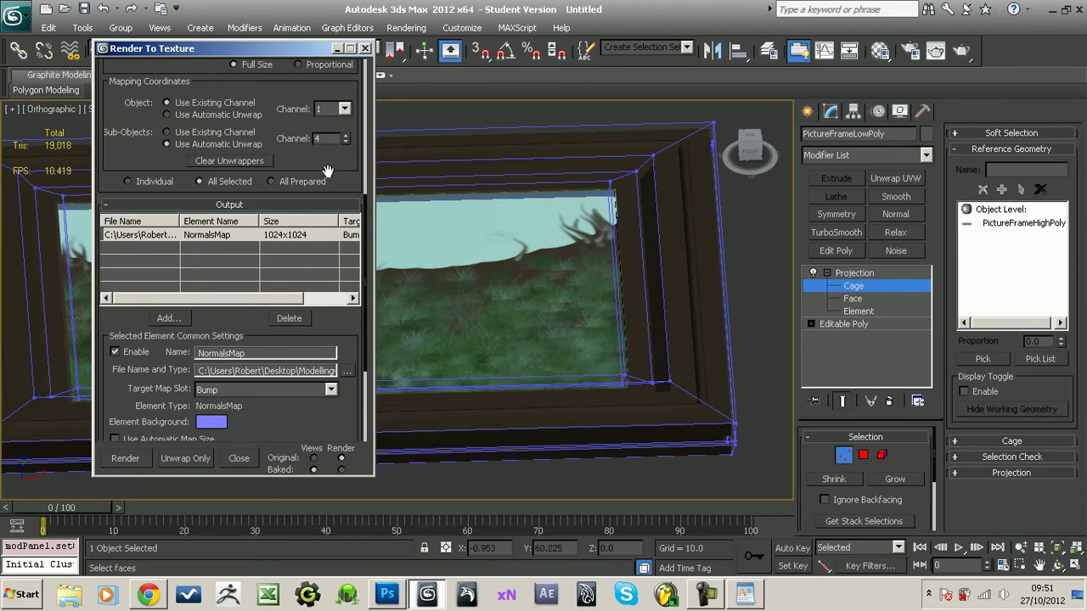
{"action": "scroll", "coordinate": [325, 180], "scroll_direction": "up", "scroll_amount": 2}
{"action": "scroll", "coordinate": [331, 182], "scroll_direction": "up", "scroll_amount": 2}
{"action": "scroll", "coordinate": [336, 182], "scroll_direction": "up", "scroll_amount": 2}
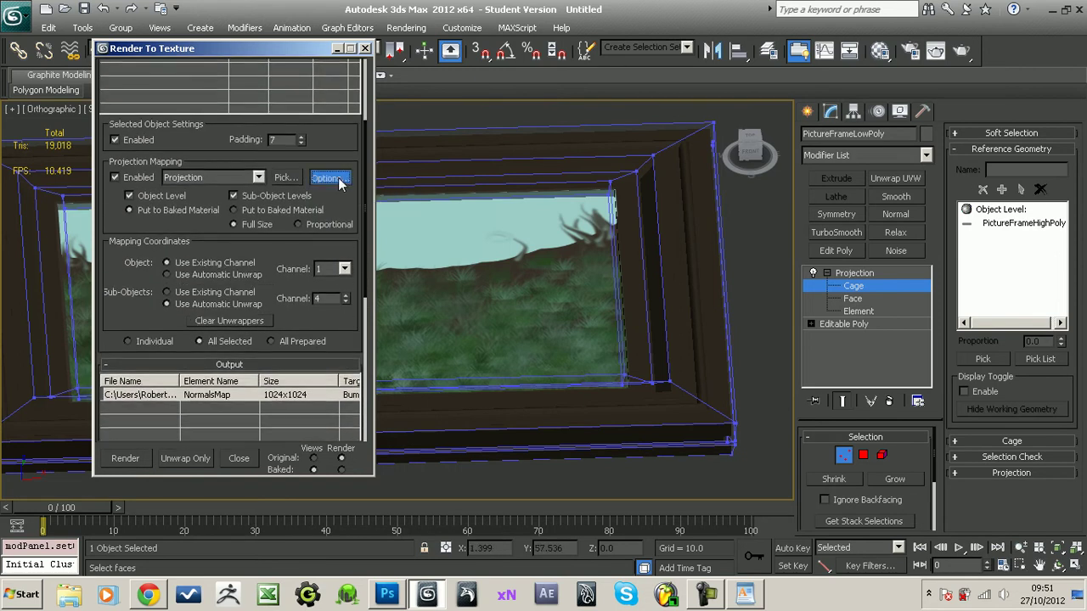
- Check the projection options, then set sub-object mapping to use existing channel 1
{"action": "left_click", "coordinate": [340, 184]}
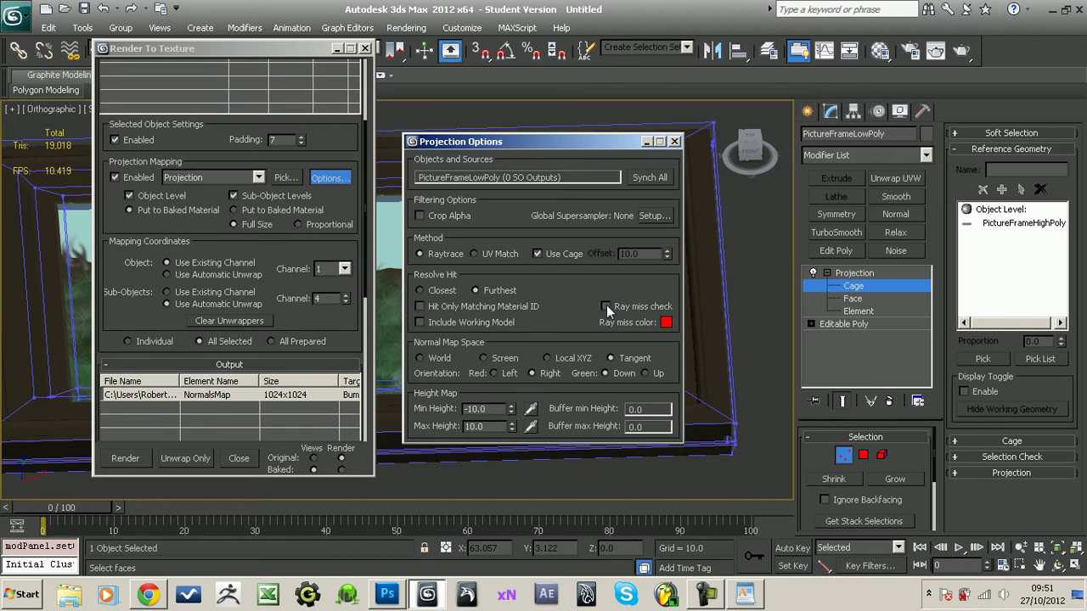
{"action": "left_click", "coordinate": [675, 142]}
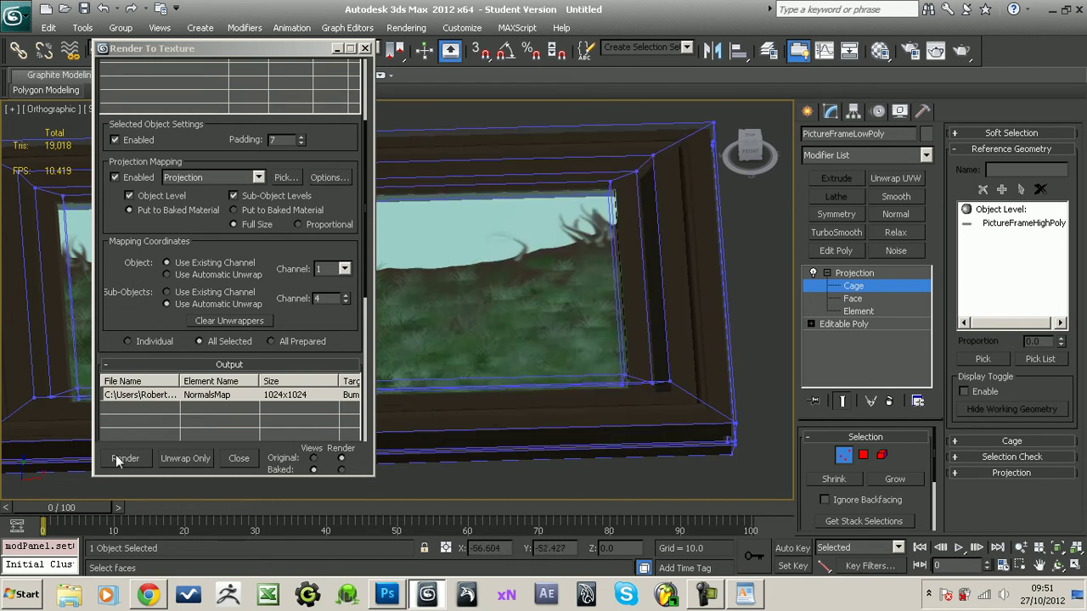
{"action": "left_click_drag", "start_coordinate": [237, 249], "coordinate": [242, 281]}
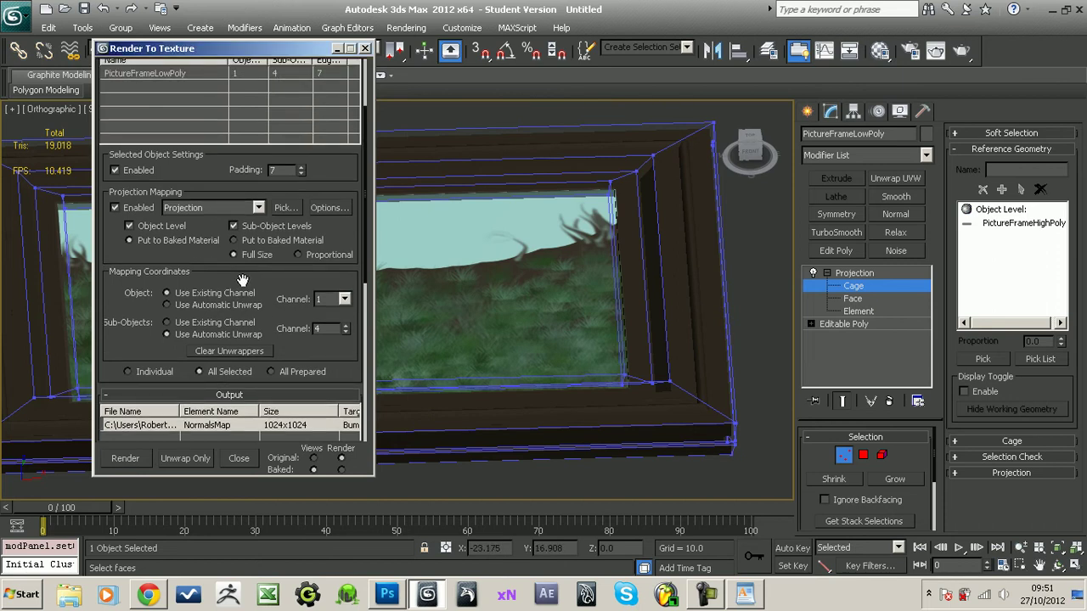
{"action": "left_click", "coordinate": [199, 327]}
{"action": "scroll", "coordinate": [153, 348], "scroll_direction": "down", "scroll_amount": 2}
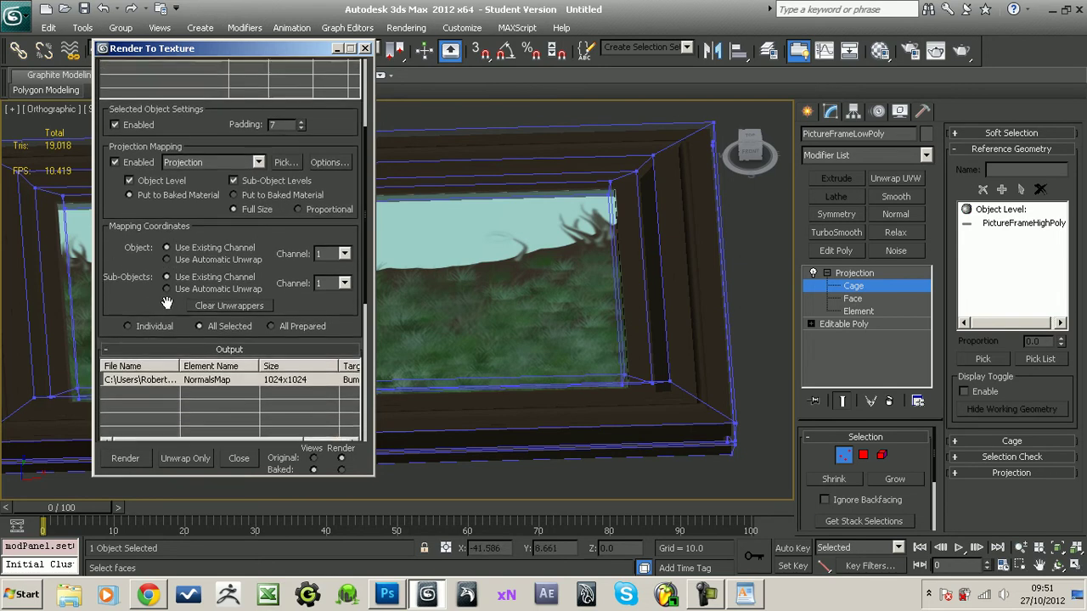
- Run the Render To Texture bake to produce the low-poly frame's normal map
{"action": "left_click", "coordinate": [131, 459]}
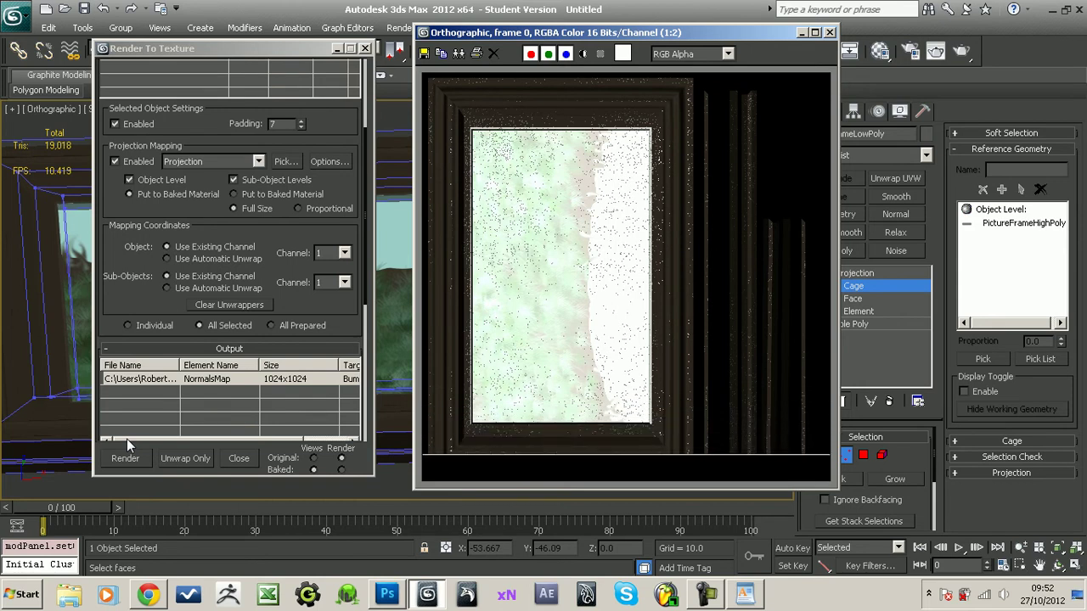
- In Photoshop, add the note 'Don't worry if yours shows up as blue or as a flat render like mine did there.'
{"action": "left_click", "coordinate": [388, 596]}
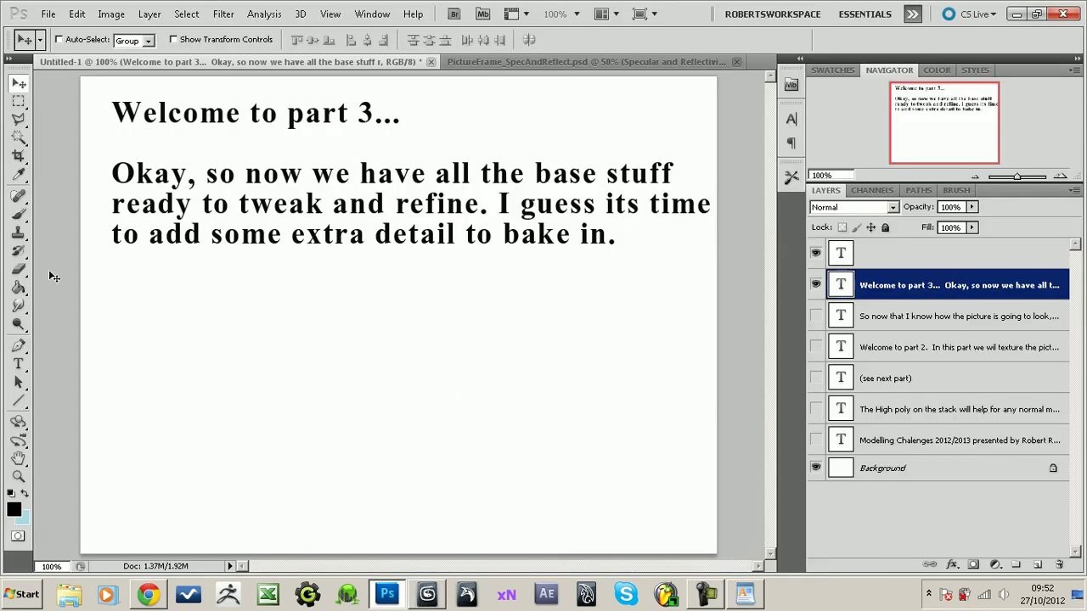
{"action": "left_click", "coordinate": [18, 365]}
{"action": "left_click", "coordinate": [614, 239]}
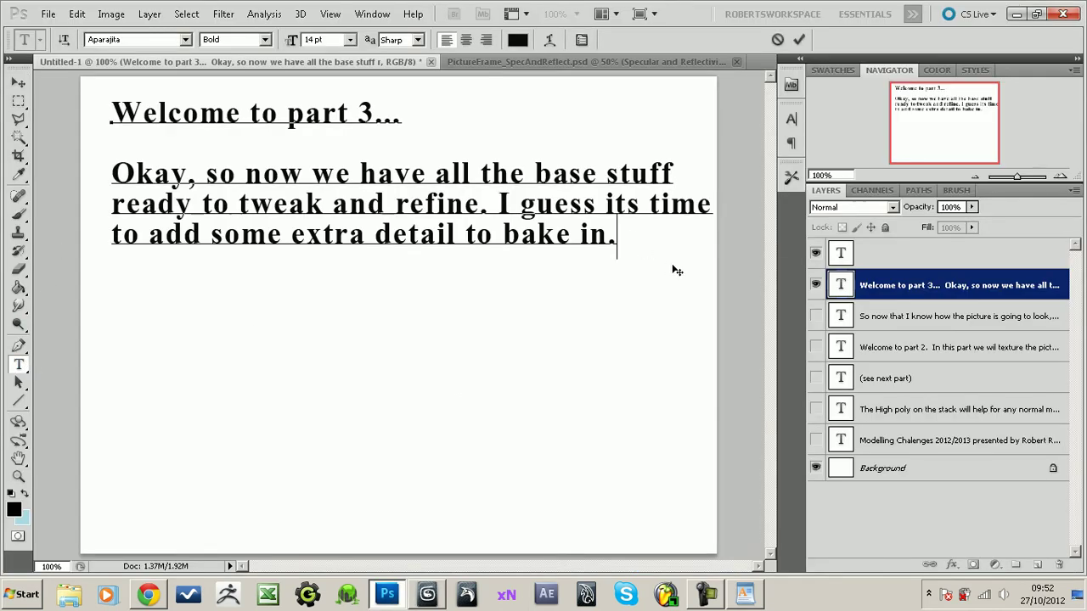
{"action": "key", "text": "Return"}
{"action": "key", "text": "Return"}
{"action": "type", "text": "D"}
{"action": "type", "text": "ont worr"}
{"action": "type", "text": "if yours sh ows up as blue"}
{"action": "key", "text": "Return"}
{"action": "type", "text": "or as a flat render like mine did "}
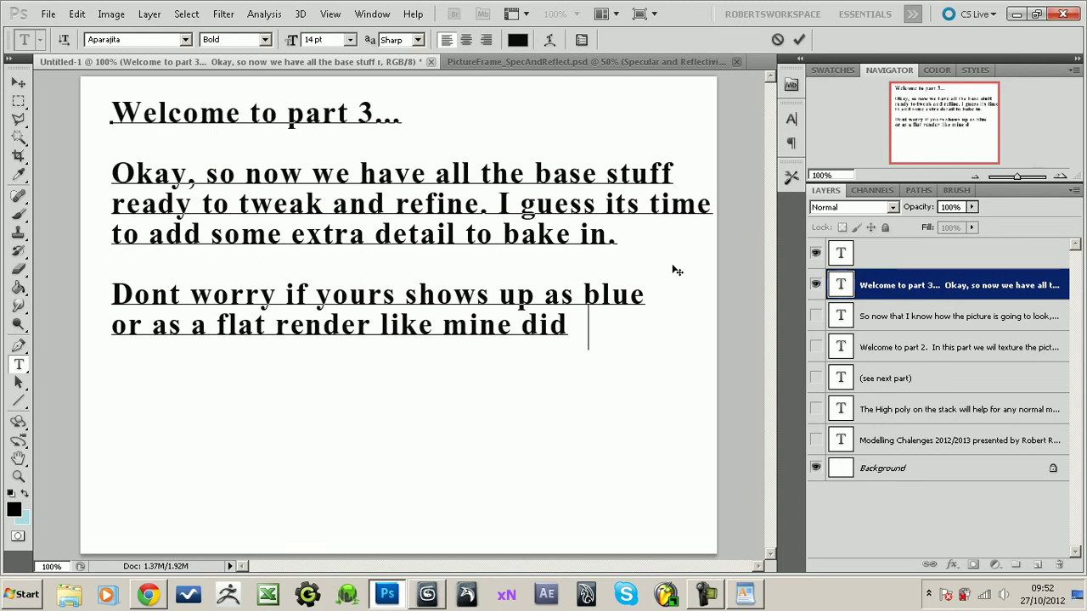
{"action": "type", "text": "there."}
- Add the line 'The file itself will have the normal bake' and commit the text
{"action": "key", "text": "Return"}
{"action": "type", "text": "The file itsel"}
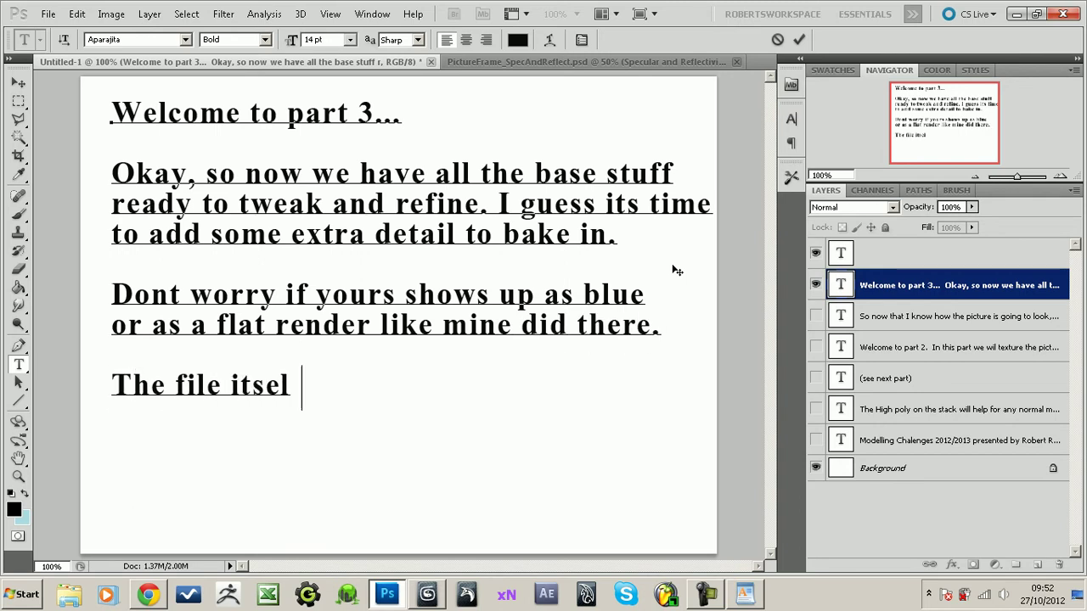
{"action": "type", "text": "f will have the"}
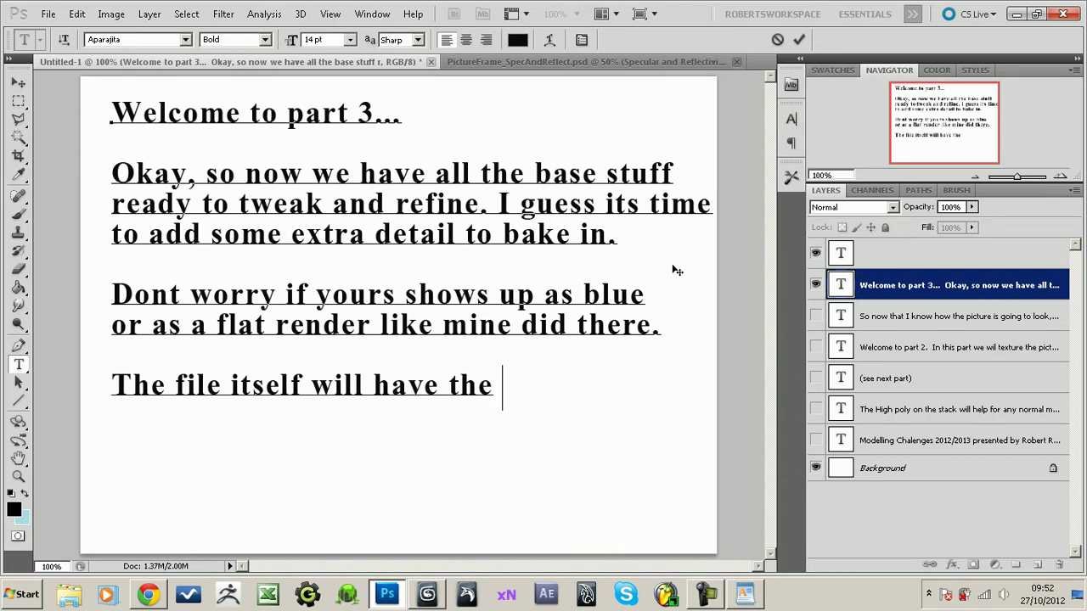
{"action": "type", "text": " normal"}
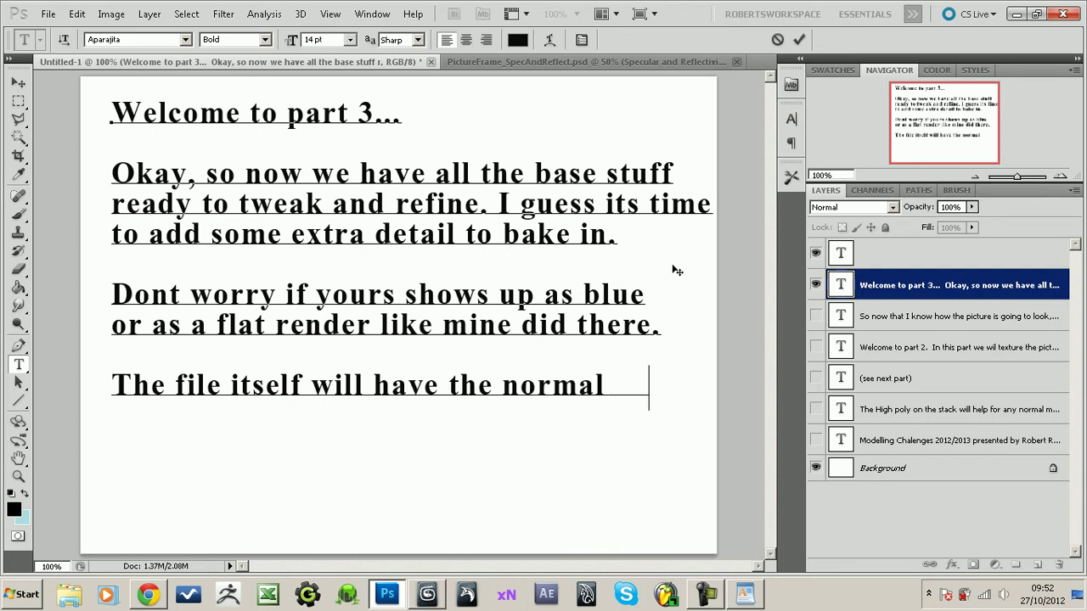
{"action": "type", "text": " bake."}
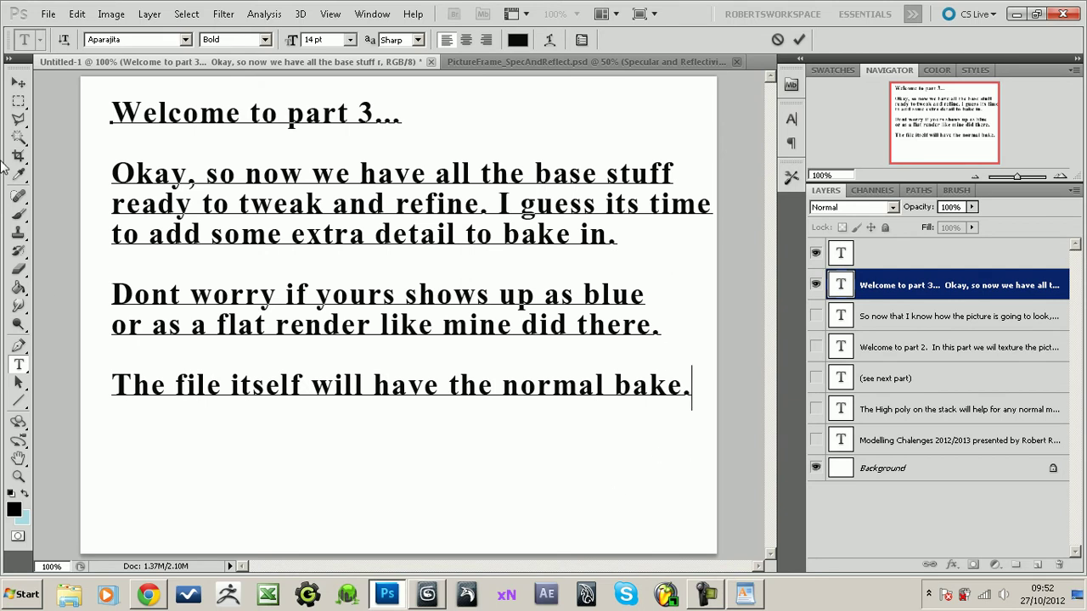
{"action": "left_click", "coordinate": [18, 82]}
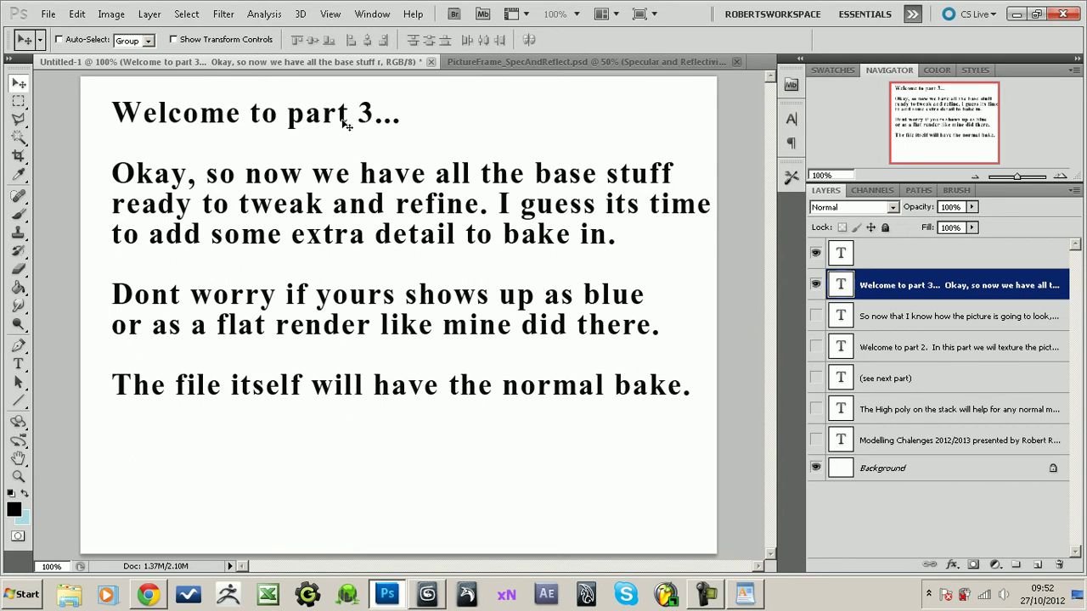
- Open PictureFrameNormalsMap.png in Photoshop
{"action": "left_click", "coordinate": [48, 13]}
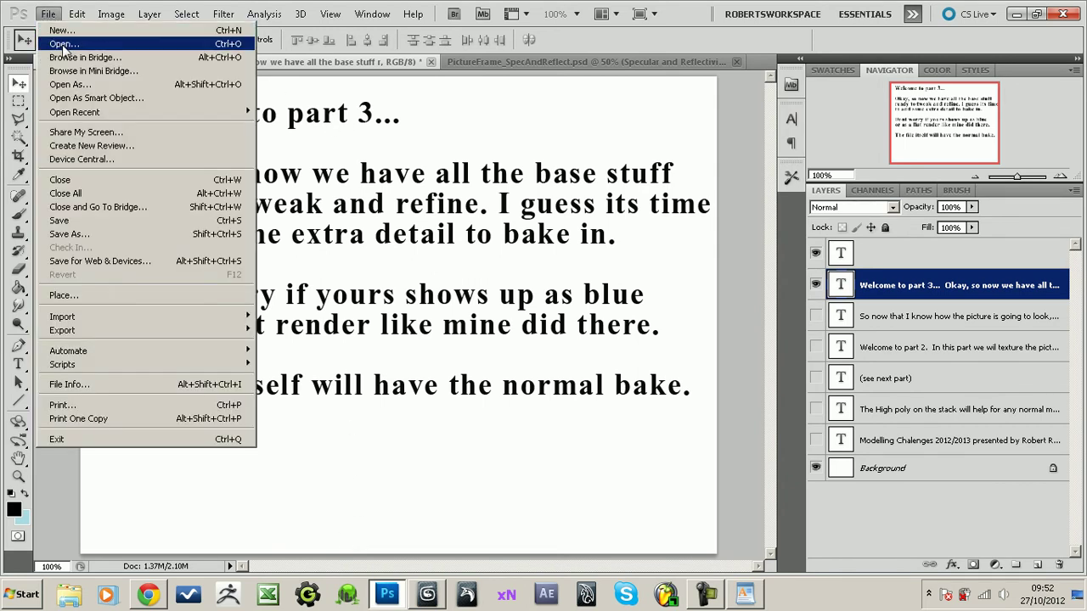
{"action": "left_click", "coordinate": [62, 44]}
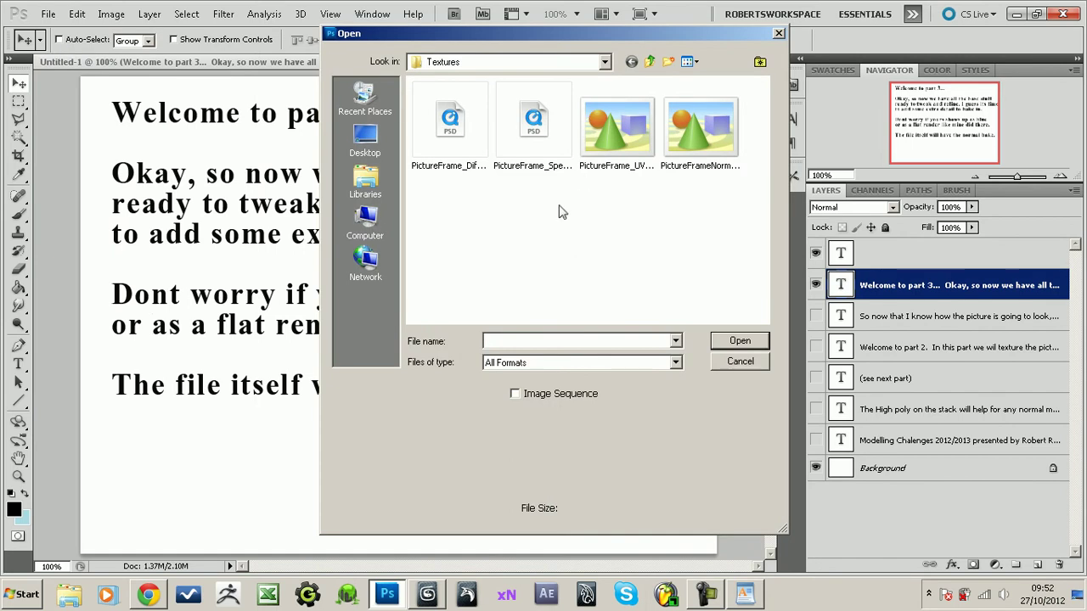
{"action": "left_click", "coordinate": [695, 153]}
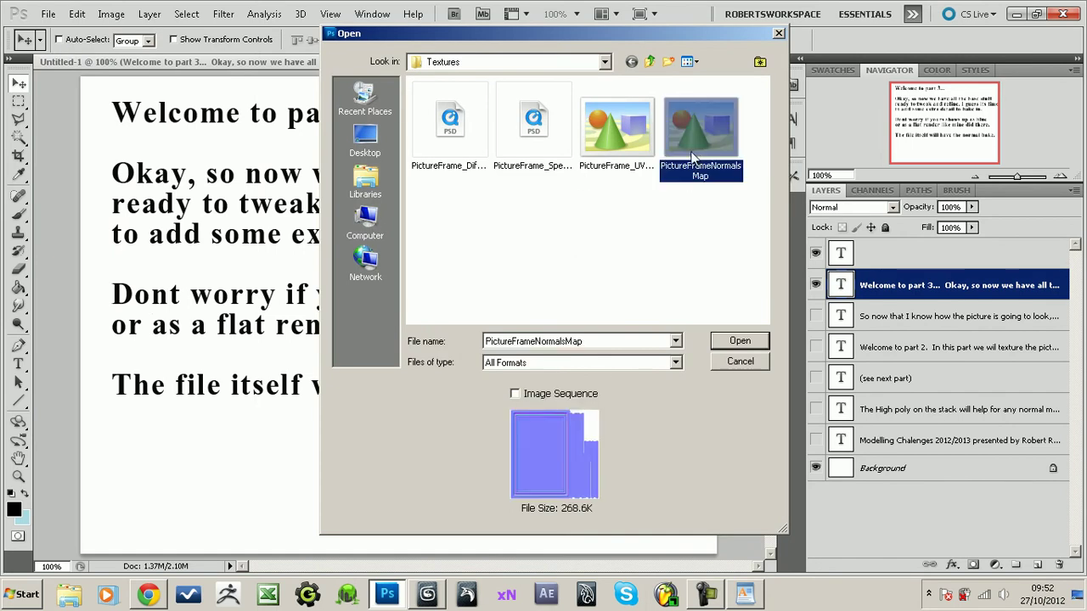
{"action": "double_click", "coordinate": [696, 152]}
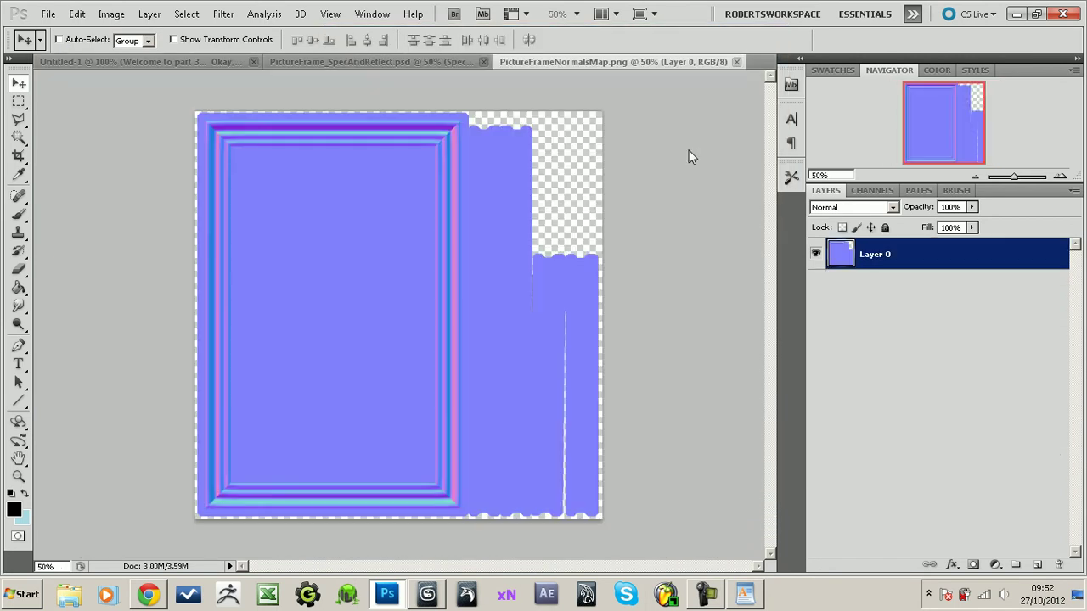
- Zoom into the normal map's top-right corner, zoom back out, then show PictureFrame_SpecAndReflect.psd
{"action": "left_click_drag", "start_coordinate": [1014, 176], "coordinate": [1024, 176]}
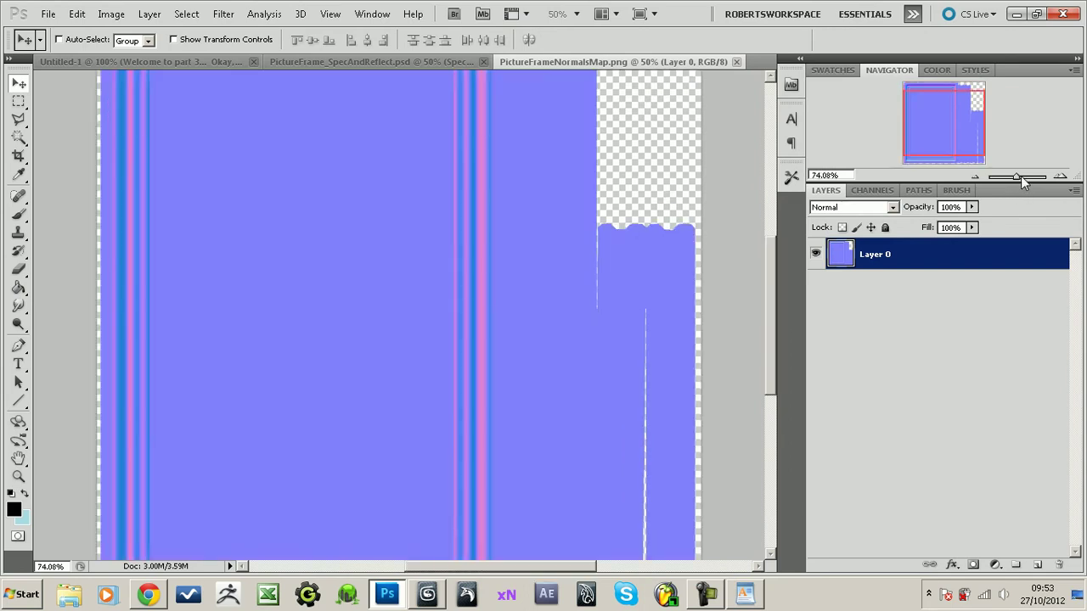
{"action": "mouse_move", "coordinate": [958, 127]}
{"action": "left_mouse_down"}
{"action": "mouse_move", "coordinate": [958, 95]}
{"action": "mouse_move", "coordinate": [909, 95]}
{"action": "mouse_move", "coordinate": [906, 176]}
{"action": "mouse_move", "coordinate": [948, 133]}
{"action": "left_mouse_up"}
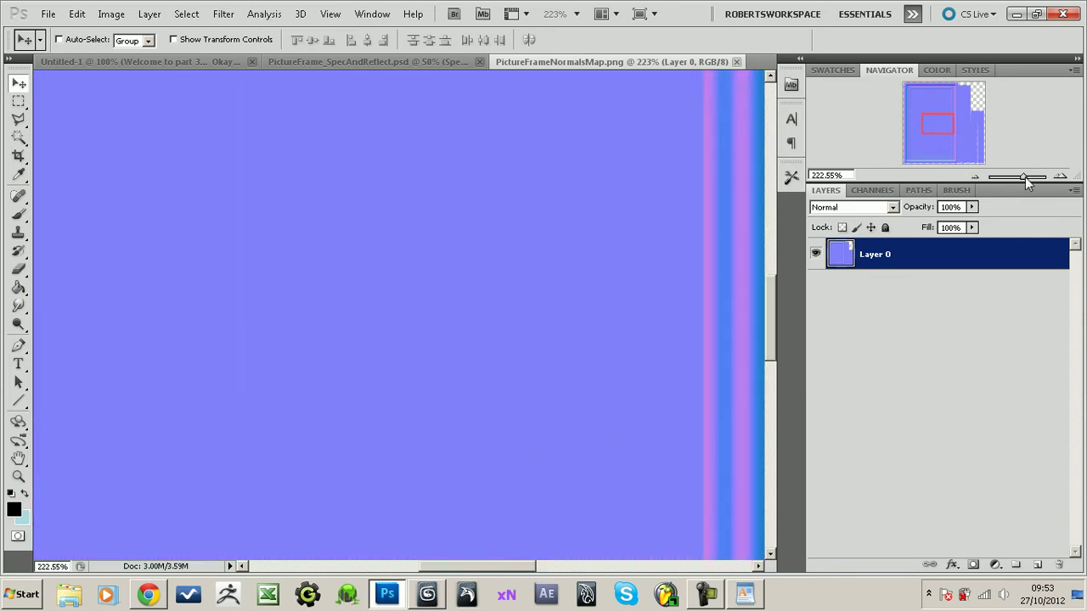
{"action": "left_click_drag", "start_coordinate": [1025, 176], "coordinate": [1016, 176]}
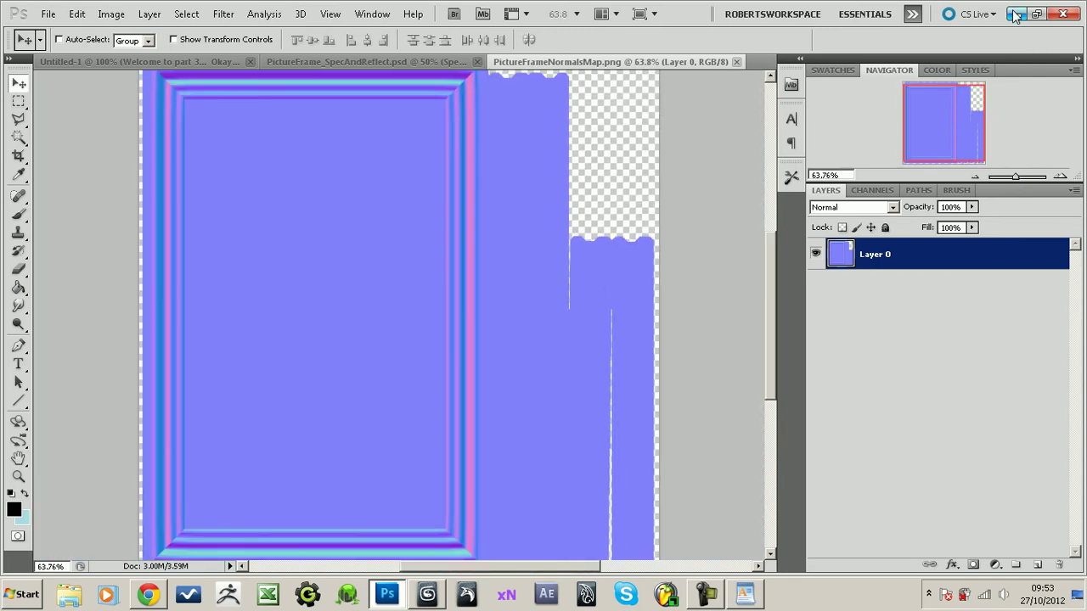
{"action": "left_click", "coordinate": [323, 60]}
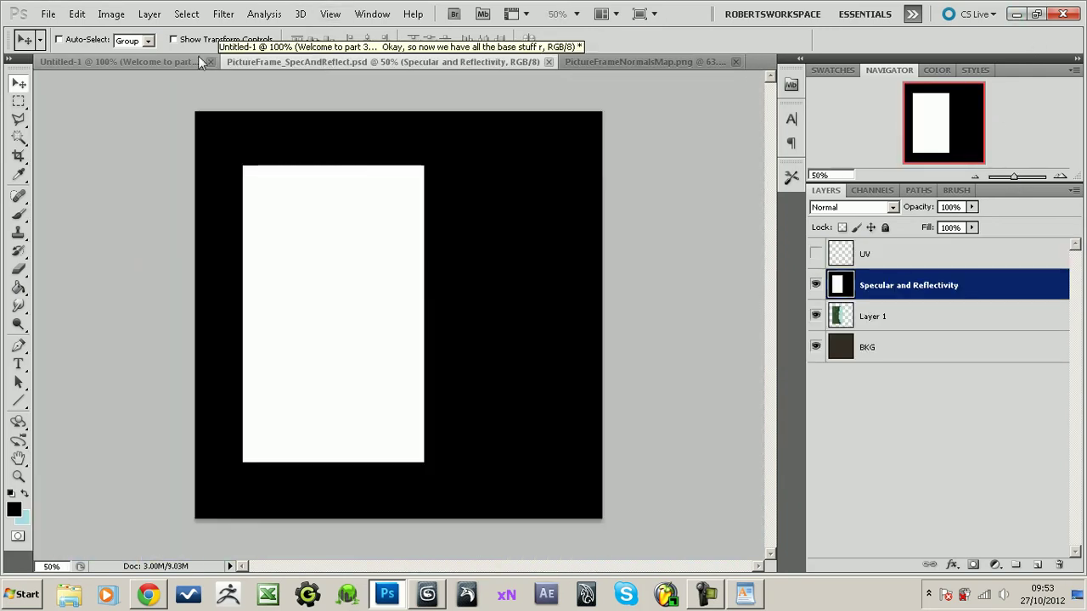
- Append 'Okay the bake looks tidy, so lets add it to the material...' to the Untitled-1 notes and minimize Photoshop
{"action": "left_click", "coordinate": [180, 60]}
{"action": "left_click", "coordinate": [18, 364]}
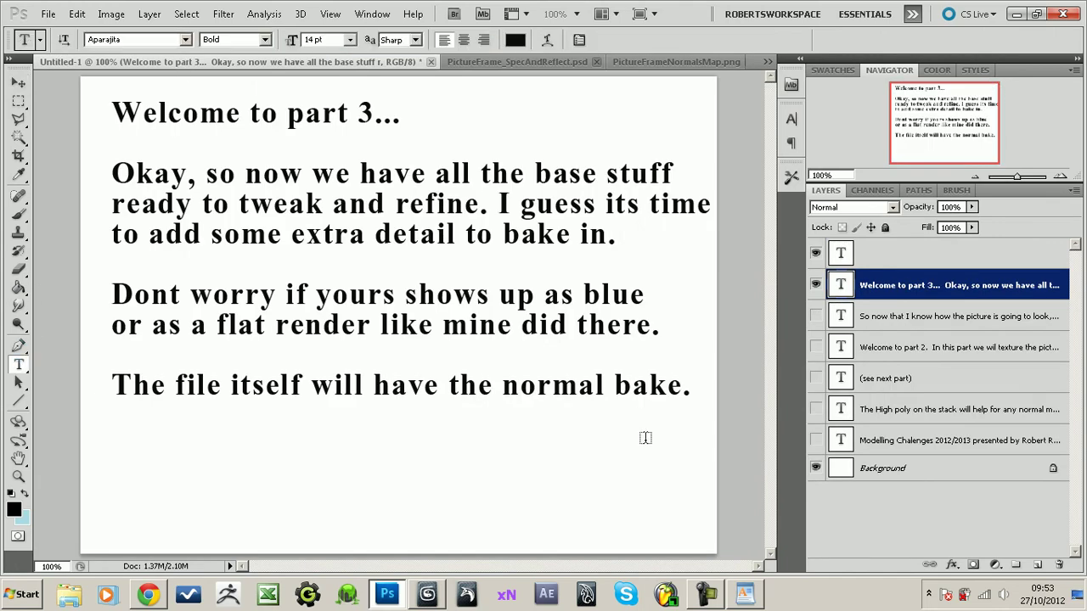
{"action": "left_click", "coordinate": [695, 387]}
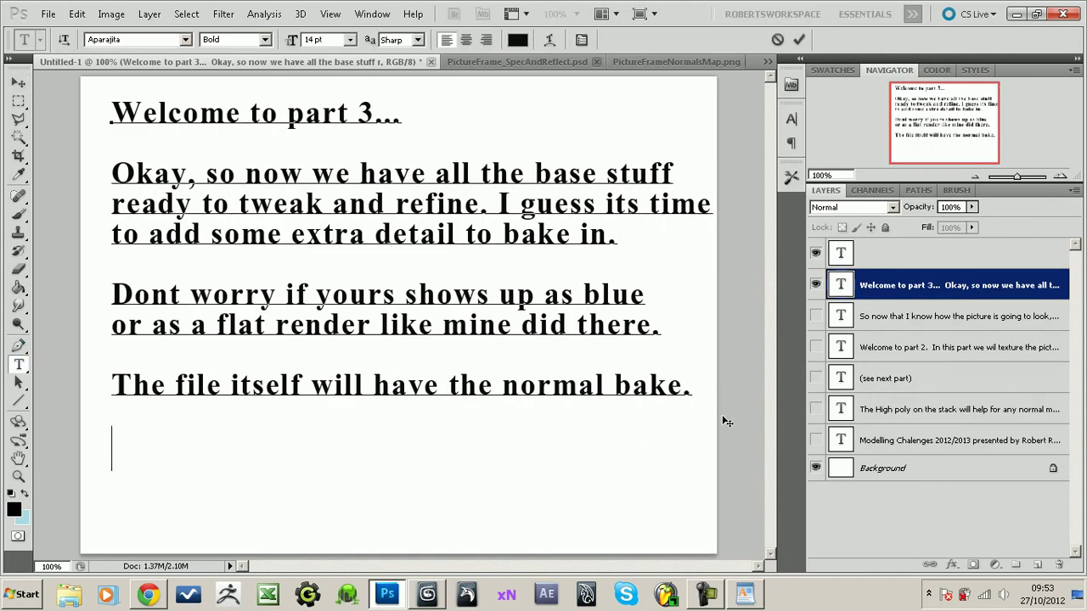
{"action": "key", "text": "Return"}
{"action": "type", "text": "Okay the "}
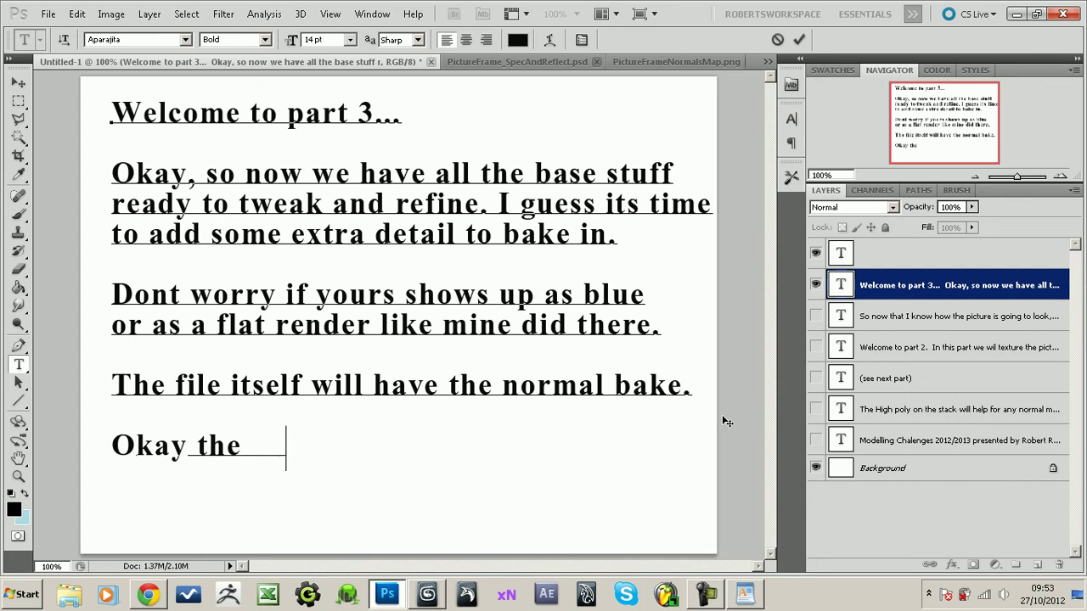
{"action": "type", "text": "bake lookstidy, "}
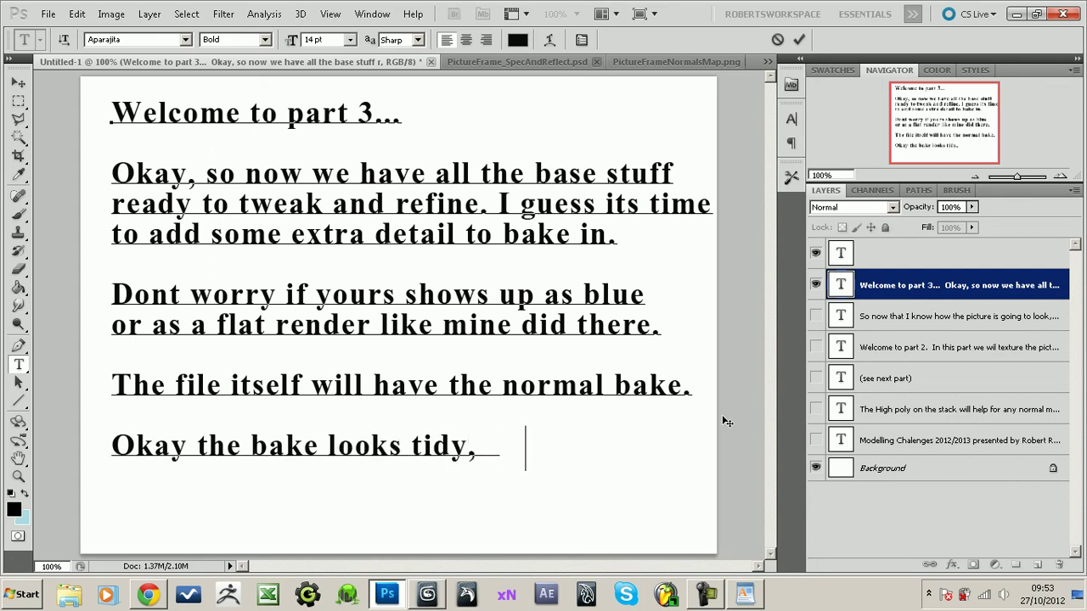
{"action": "type", "text": "so lets a d it"}
{"action": "type", "text": "to the material"}
{"action": "type", "text": "."}
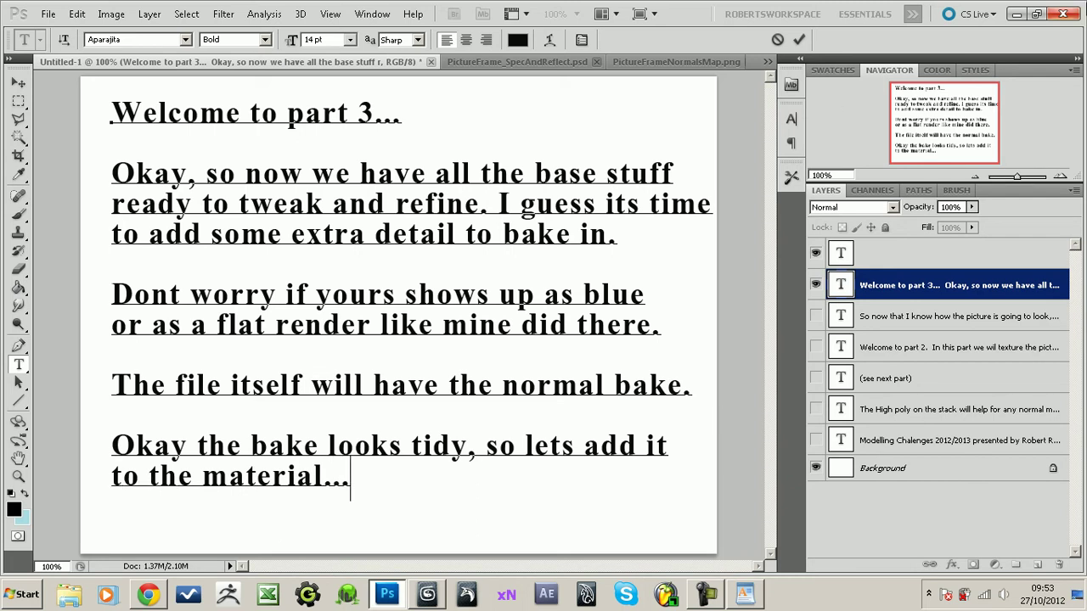
{"action": "left_click", "coordinate": [17, 82]}
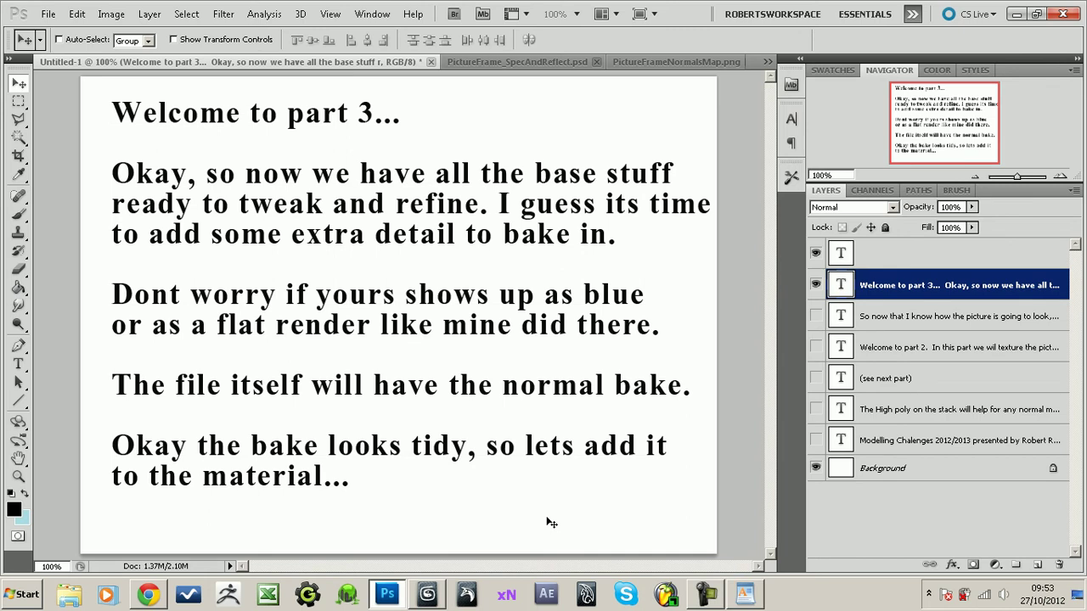
{"action": "left_click", "coordinate": [1017, 17]}
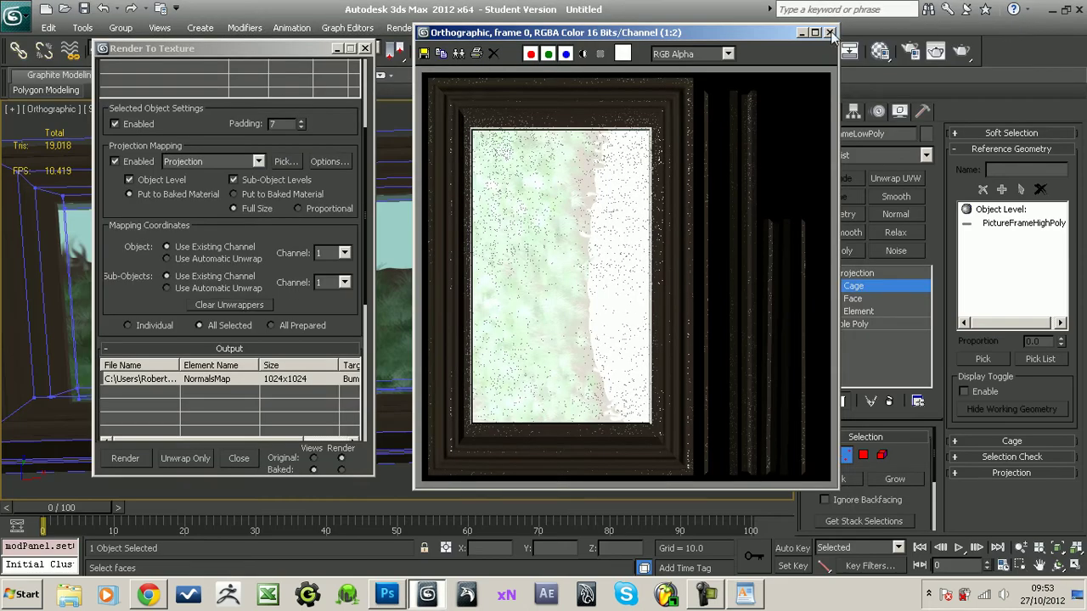
- Close the render frame and Render To Texture dialog, and delete the frame's Projection modifier
{"action": "left_click", "coordinate": [831, 33]}
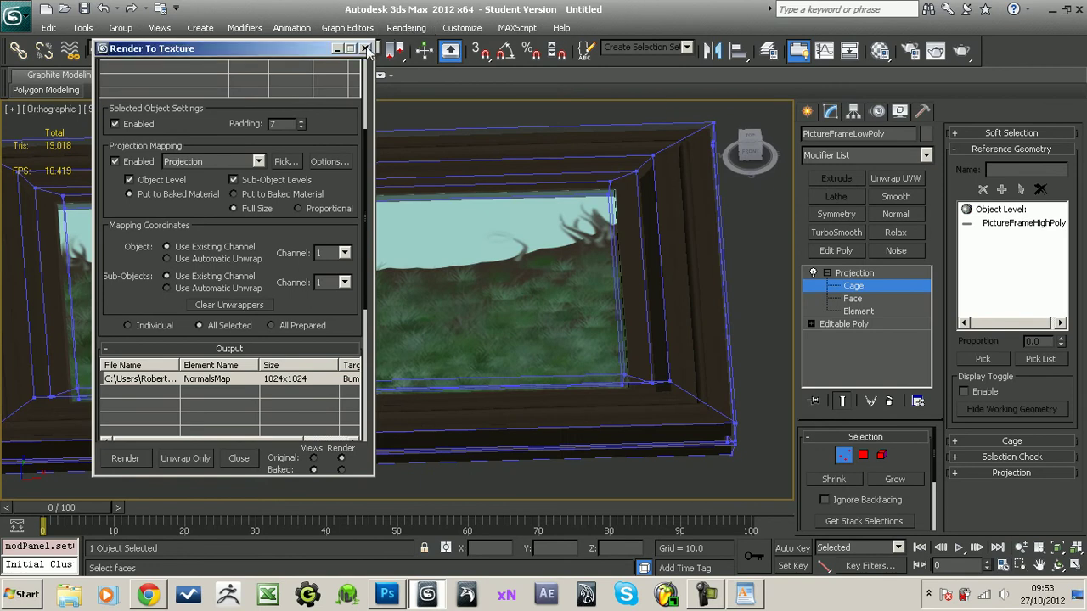
{"action": "left_click", "coordinate": [365, 48]}
{"action": "left_click", "coordinate": [883, 273]}
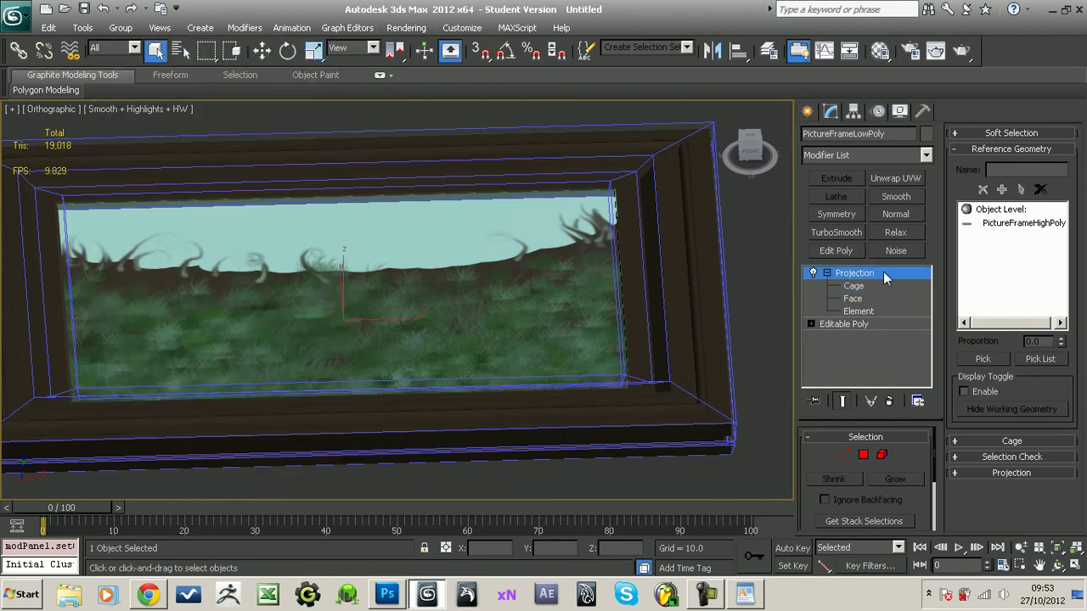
{"action": "mouse_move", "coordinate": [726, 241]}
{"action": "middle_mouse_down", "text": "alt"}
{"action": "mouse_move", "coordinate": [666, 247]}
{"action": "mouse_move", "coordinate": [675, 243]}
{"action": "middle_mouse_up", "text": "alt"}
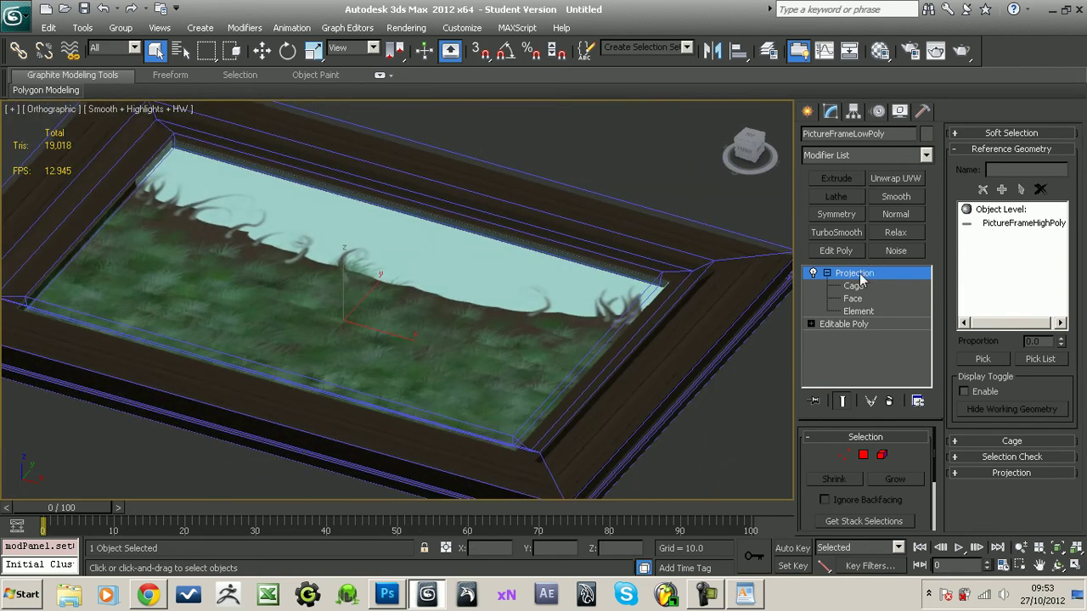
{"action": "left_click", "coordinate": [889, 401]}
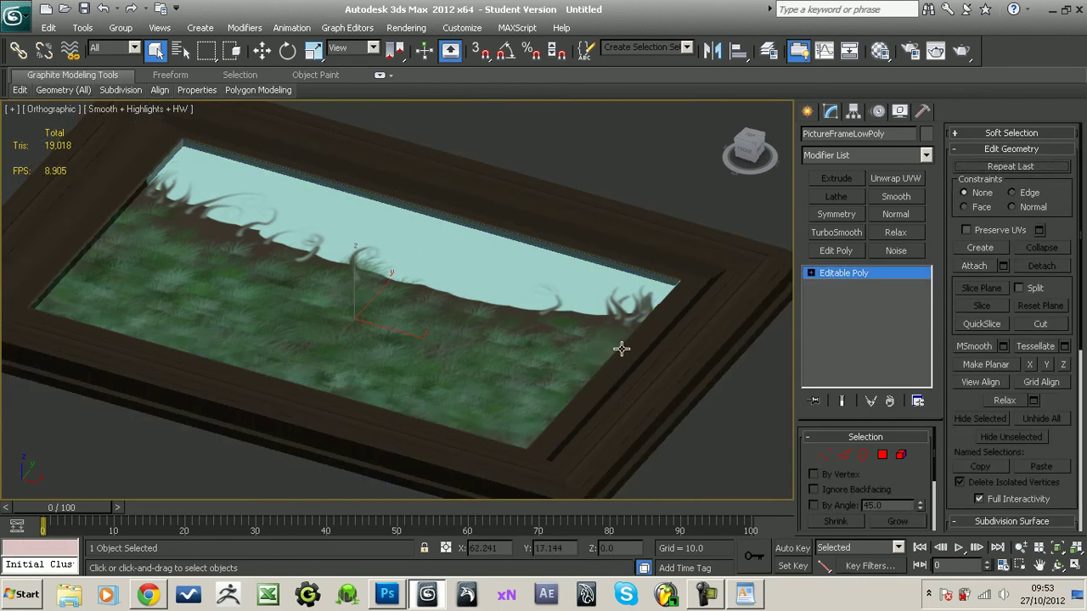
{"action": "middle_click_drag", "start_coordinate": [626, 347], "coordinate": [582, 306], "text": "alt"}
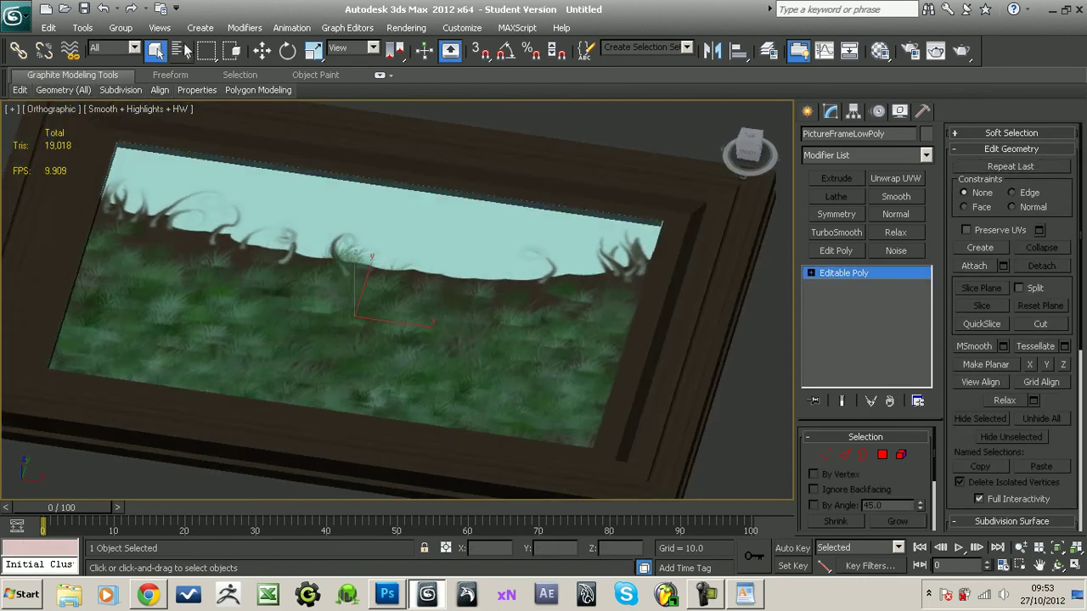
- Select PictureFrameHighPoly by name
{"action": "left_click", "coordinate": [181, 50]}
{"action": "left_click", "coordinate": [173, 181]}
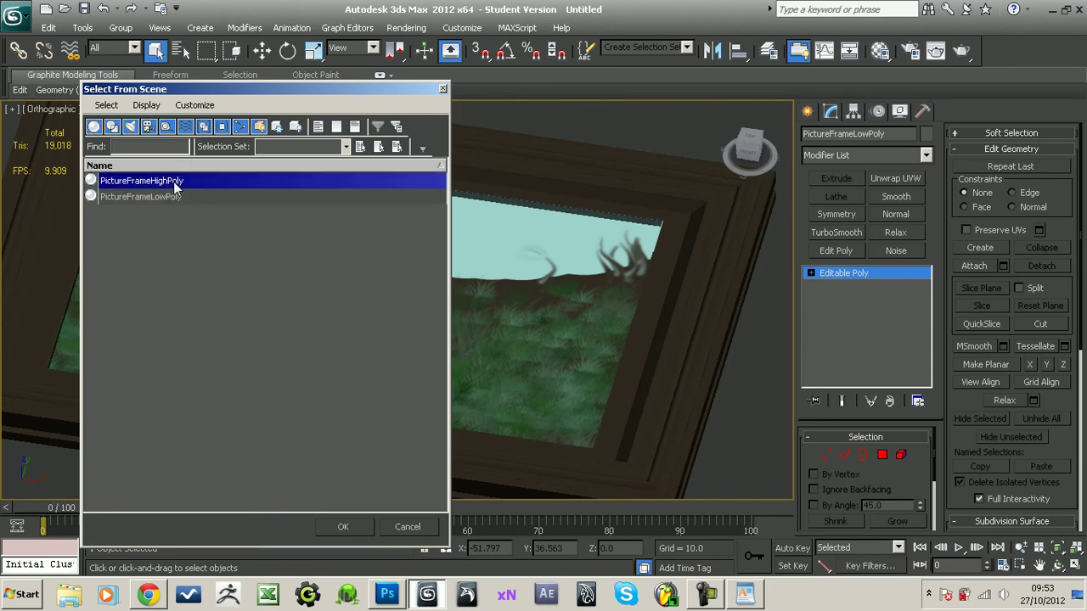
{"action": "left_click", "coordinate": [358, 525]}
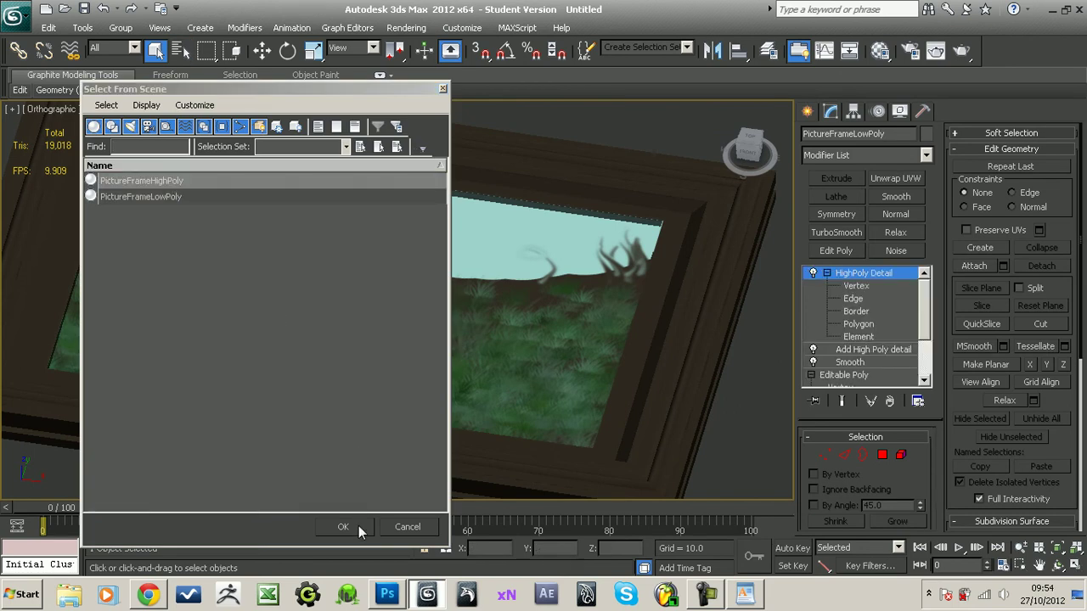
- Create a HighPoly layer for the high-poly frame in the Layer manager
{"action": "left_click", "coordinate": [770, 51]}
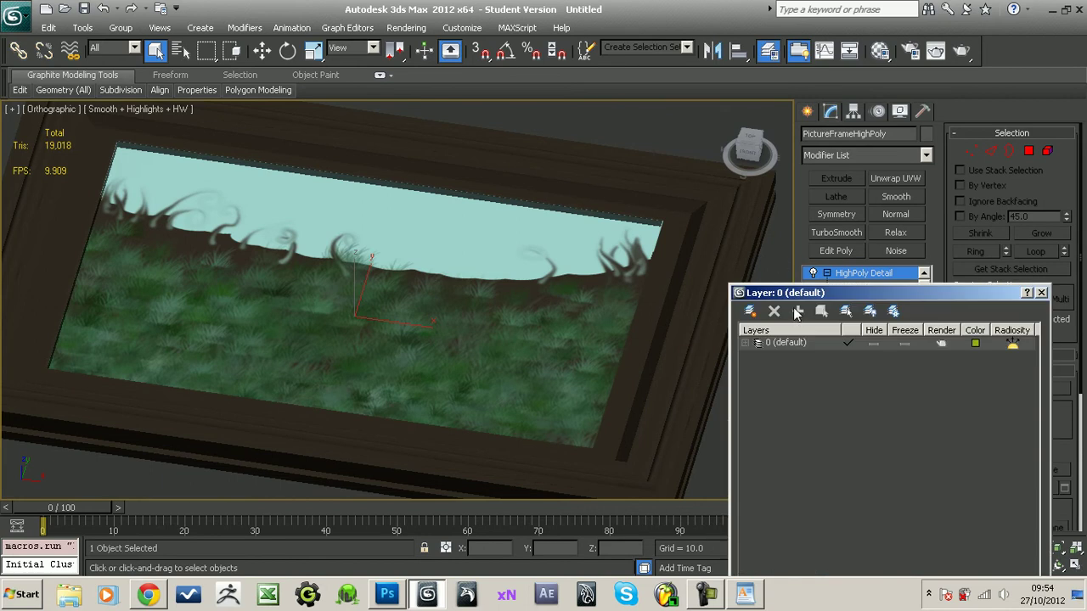
{"action": "left_click", "coordinate": [750, 313]}
{"action": "left_click", "coordinate": [818, 356]}
{"action": "type", "text": "HighPoly"}
{"action": "key", "text": "Return"}
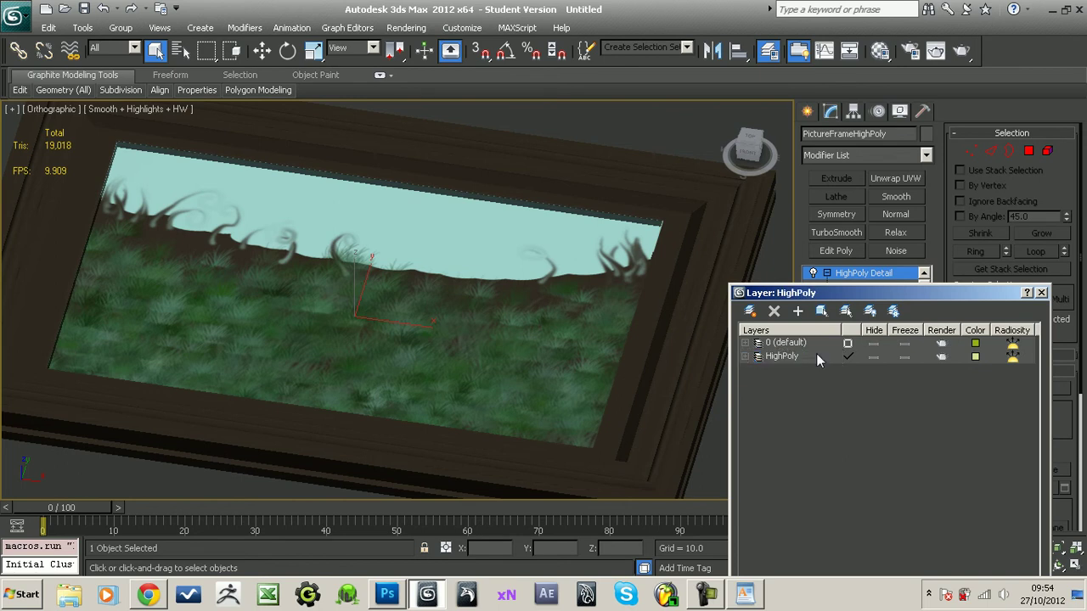
{"action": "key", "text": "ctrl+z"}
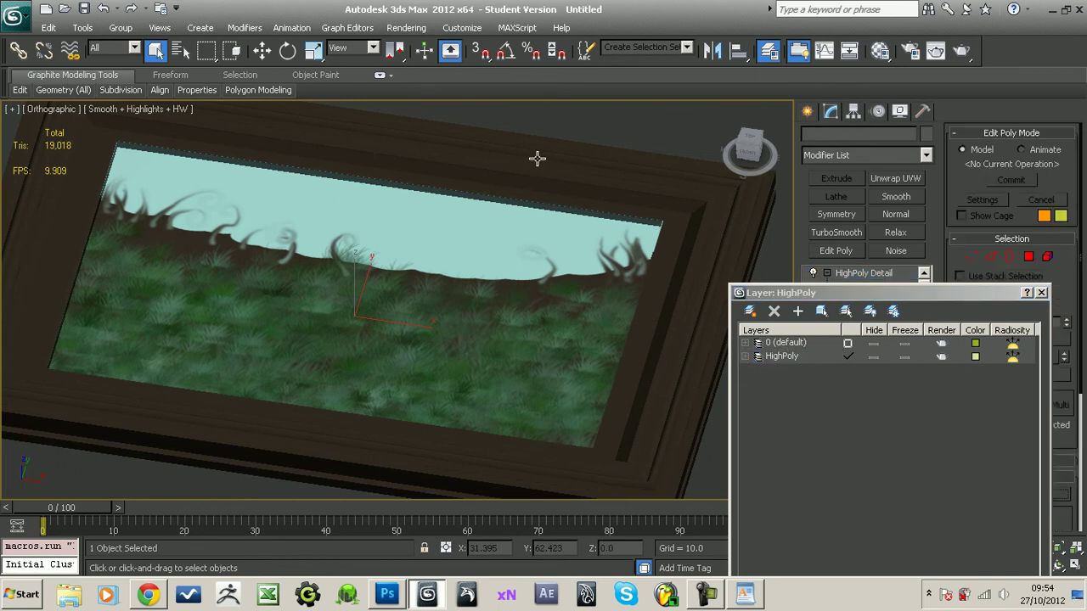
- Put the low-poly frame on a new LowPoly layer
{"action": "left_click", "coordinate": [537, 158]}
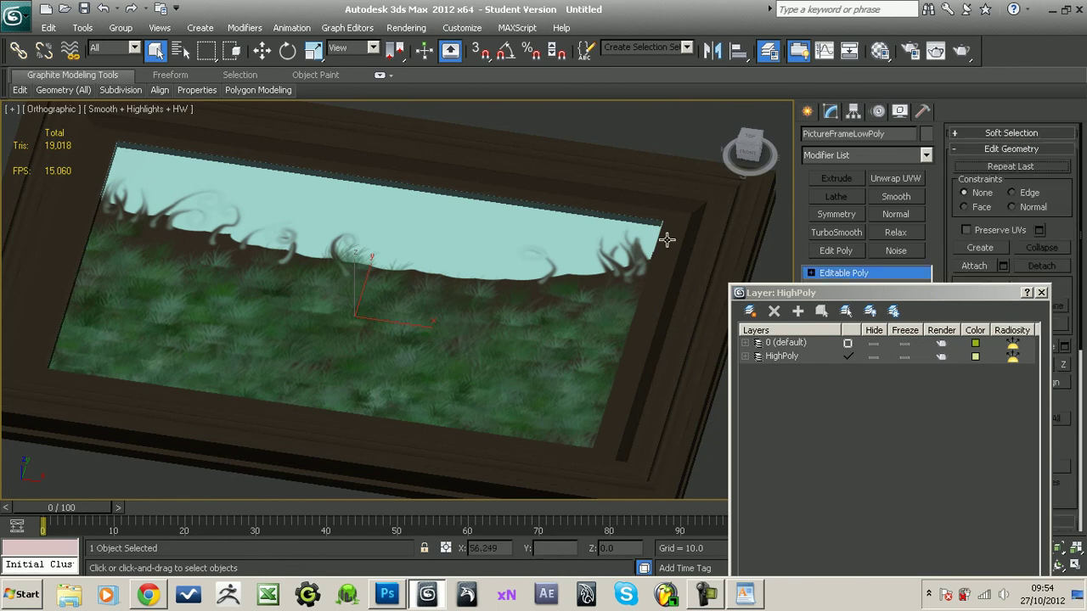
{"action": "left_click", "coordinate": [750, 311]}
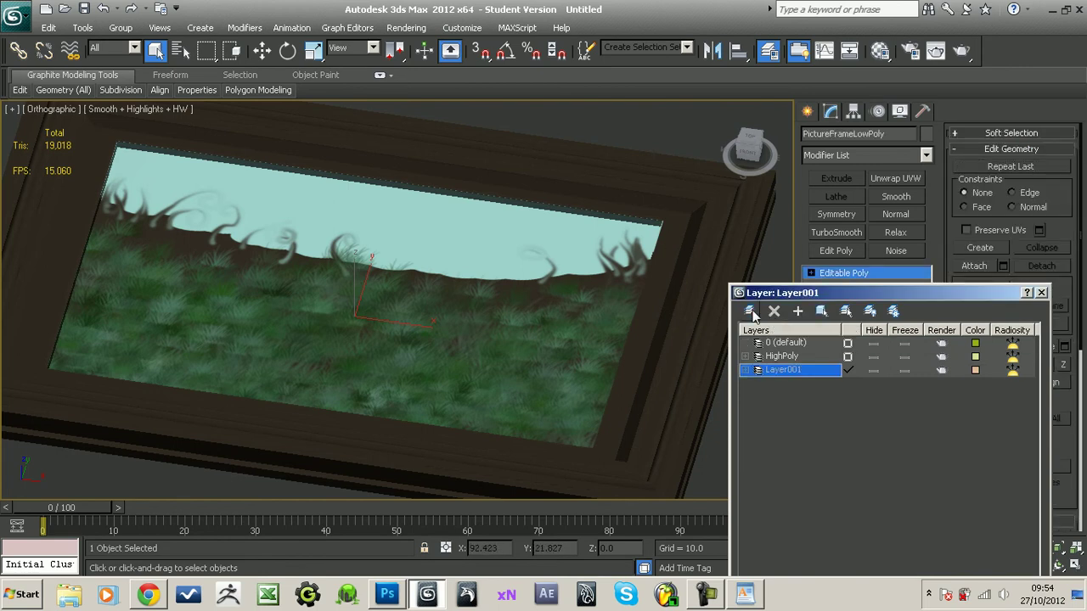
{"action": "left_click", "coordinate": [802, 370]}
{"action": "type", "text": "LowPoly"}
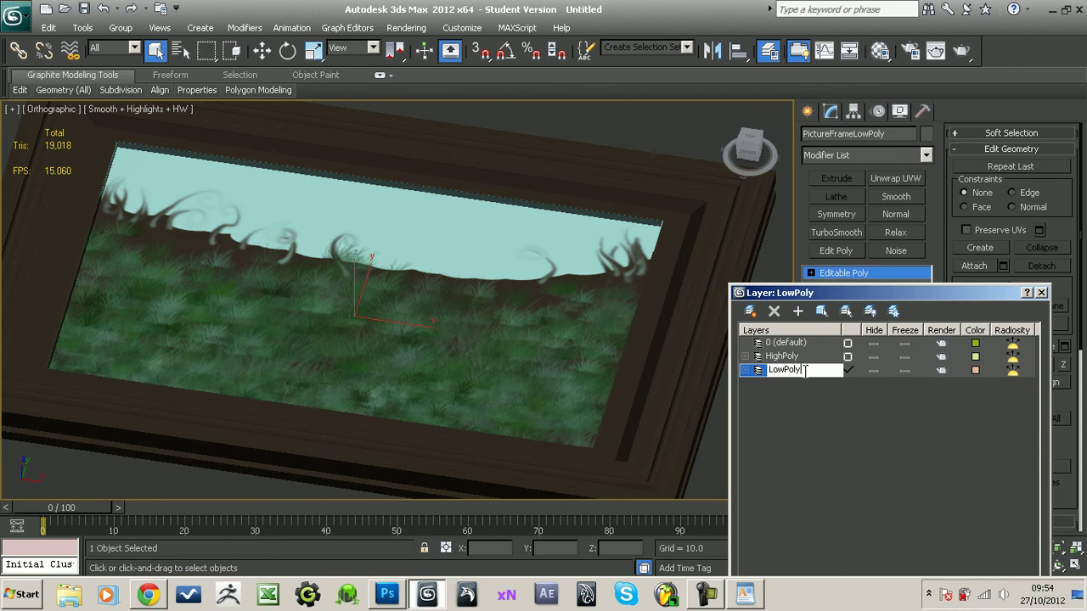
{"action": "key", "text": "Return"}
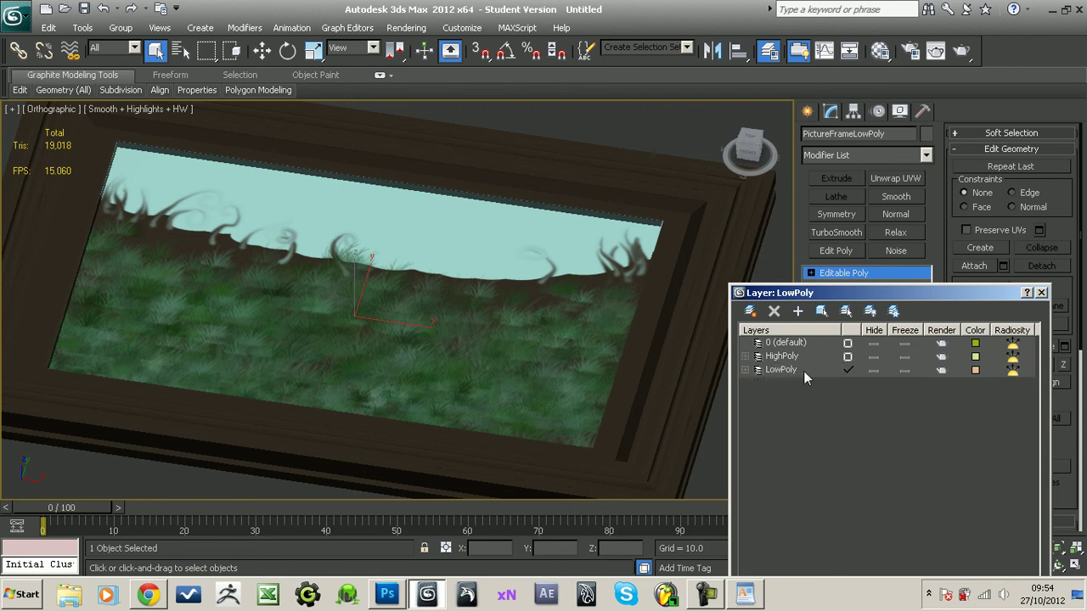
- Expand both layers, widen the name column, and hide the HighPoly layer
{"action": "left_click", "coordinate": [746, 371]}
{"action": "left_click", "coordinate": [745, 357]}
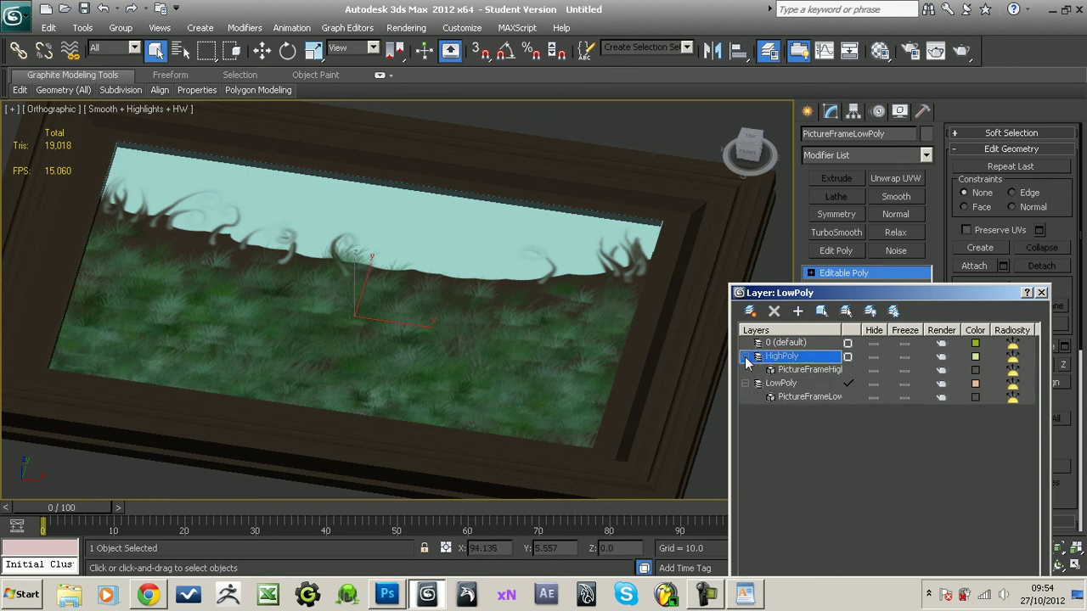
{"action": "left_click_drag", "start_coordinate": [840, 327], "coordinate": [890, 328]}
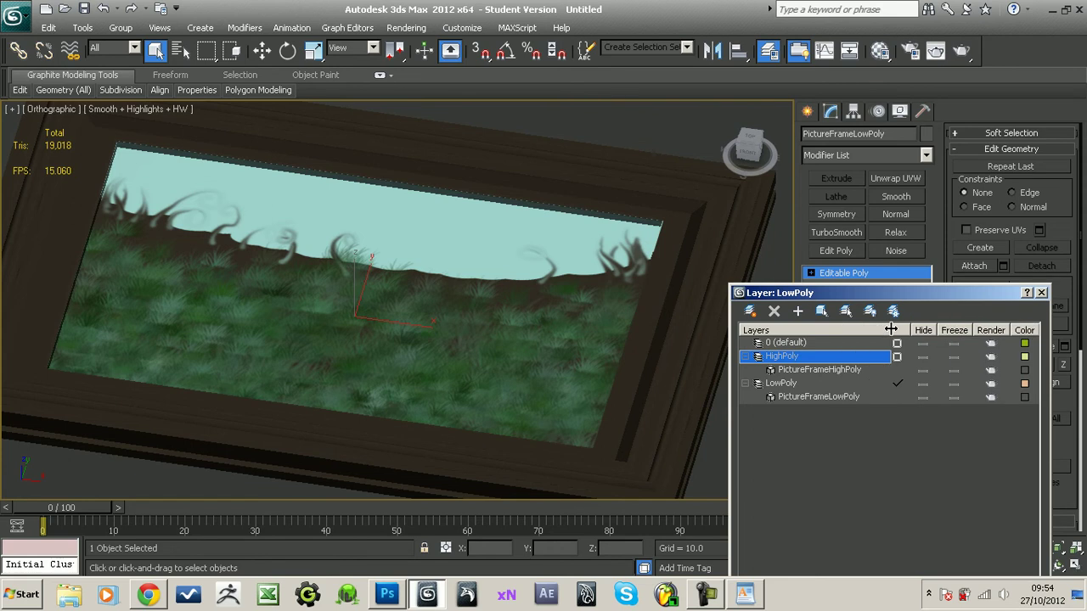
{"action": "left_click", "coordinate": [924, 357]}
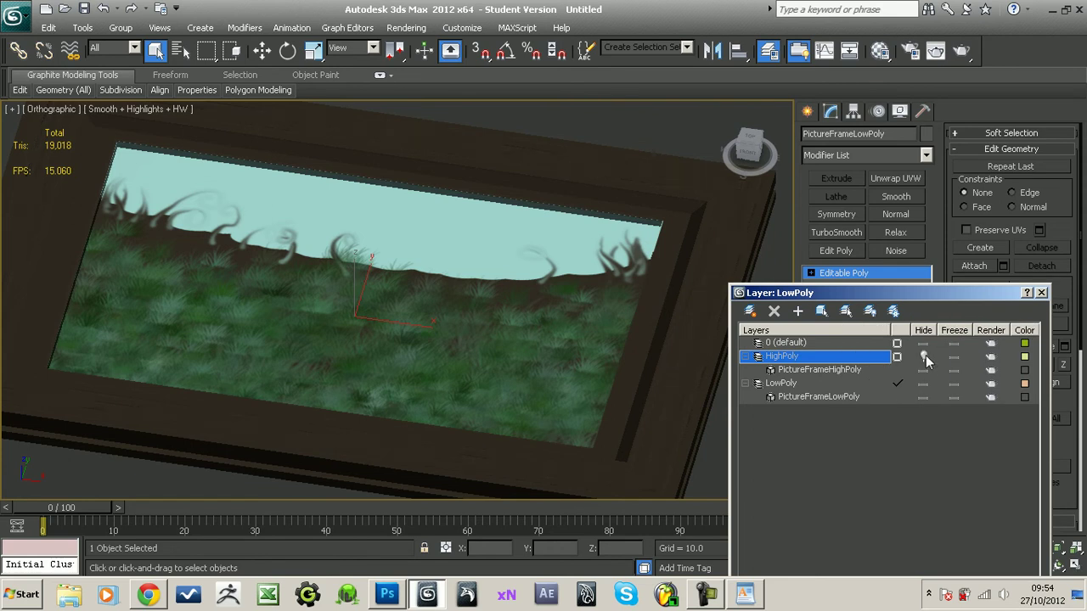
- Move in close on the grass painting and open the Material Editor showing PictureFrame_Material
{"action": "mouse_move", "coordinate": [648, 322]}
{"action": "middle_mouse_down", "text": "alt"}
{"action": "mouse_move", "coordinate": [637, 315]}
{"action": "mouse_move", "coordinate": [648, 287]}
{"action": "mouse_move", "coordinate": [656, 301]}
{"action": "mouse_move", "coordinate": [590, 230]}
{"action": "middle_mouse_up", "text": "alt"}
{"action": "scroll", "coordinate": [648, 287], "scroll_direction": "up", "scroll_amount": 3}
{"action": "scroll", "coordinate": [648, 287], "scroll_direction": "up", "scroll_amount": 2}
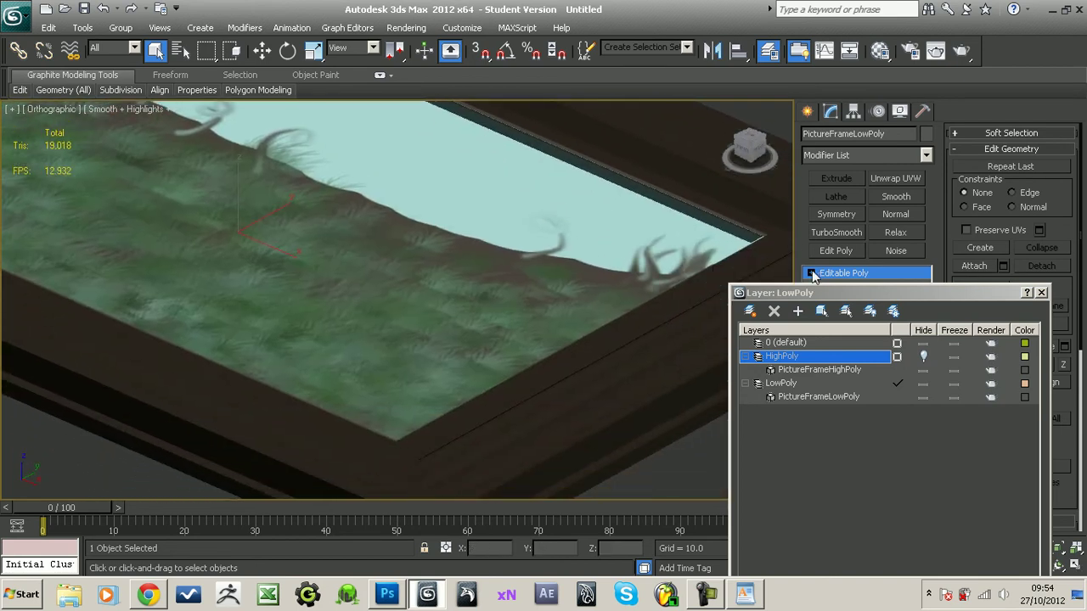
{"action": "left_click_drag", "start_coordinate": [844, 297], "coordinate": [913, 445]}
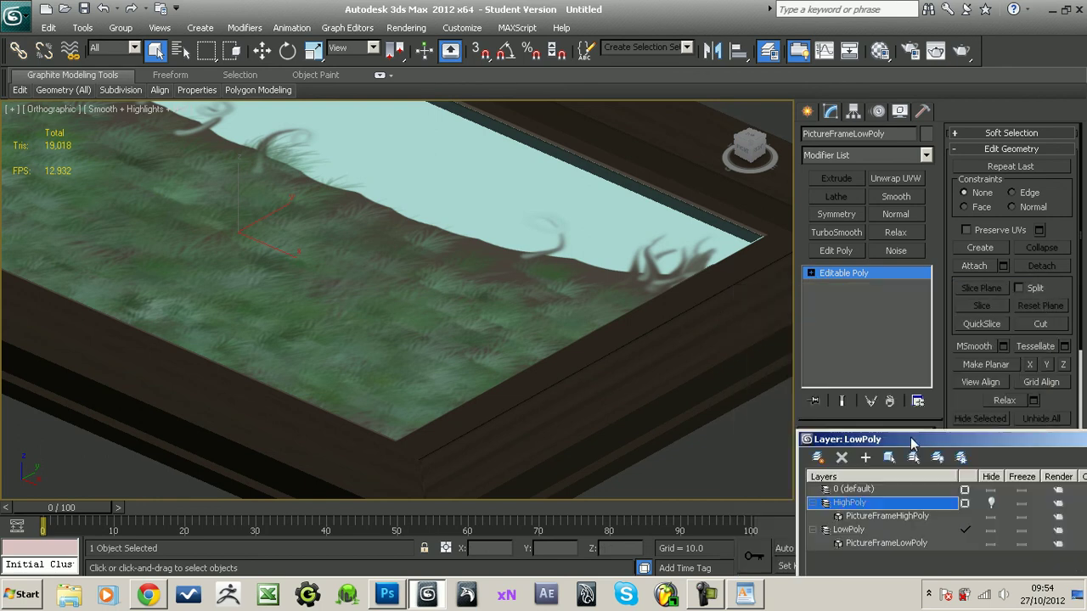
{"action": "mouse_move", "coordinate": [688, 339]}
{"action": "middle_mouse_down", "text": "alt"}
{"action": "mouse_move", "coordinate": [740, 332]}
{"action": "mouse_move", "coordinate": [766, 383]}
{"action": "mouse_move", "coordinate": [614, 328]}
{"action": "mouse_move", "coordinate": [595, 426]}
{"action": "mouse_move", "coordinate": [589, 349]}
{"action": "middle_mouse_up", "text": "alt"}
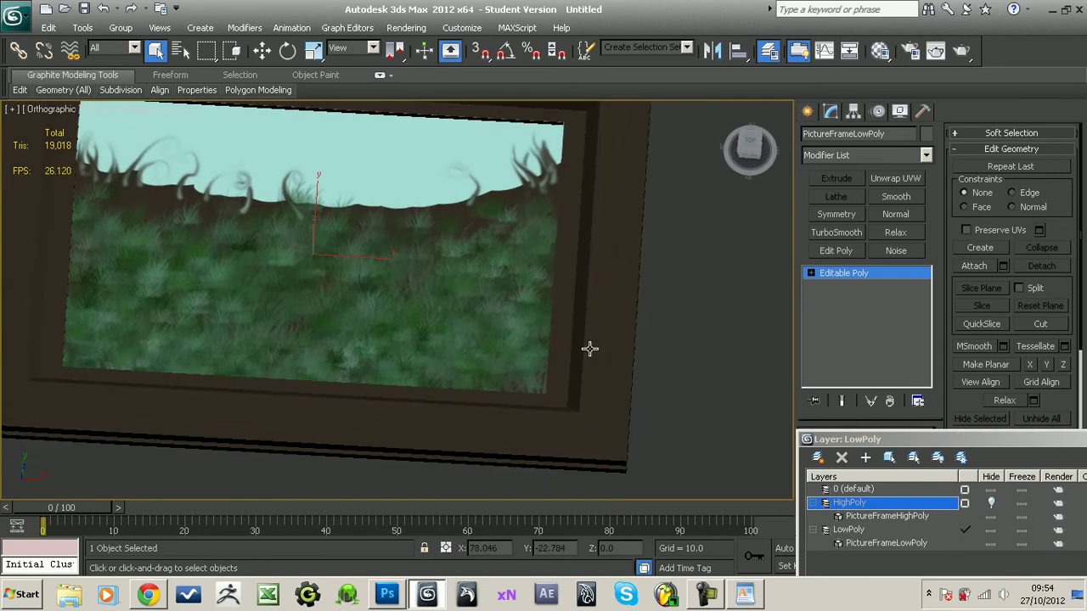
{"action": "left_click", "coordinate": [811, 273]}
{"action": "left_click", "coordinate": [880, 51]}
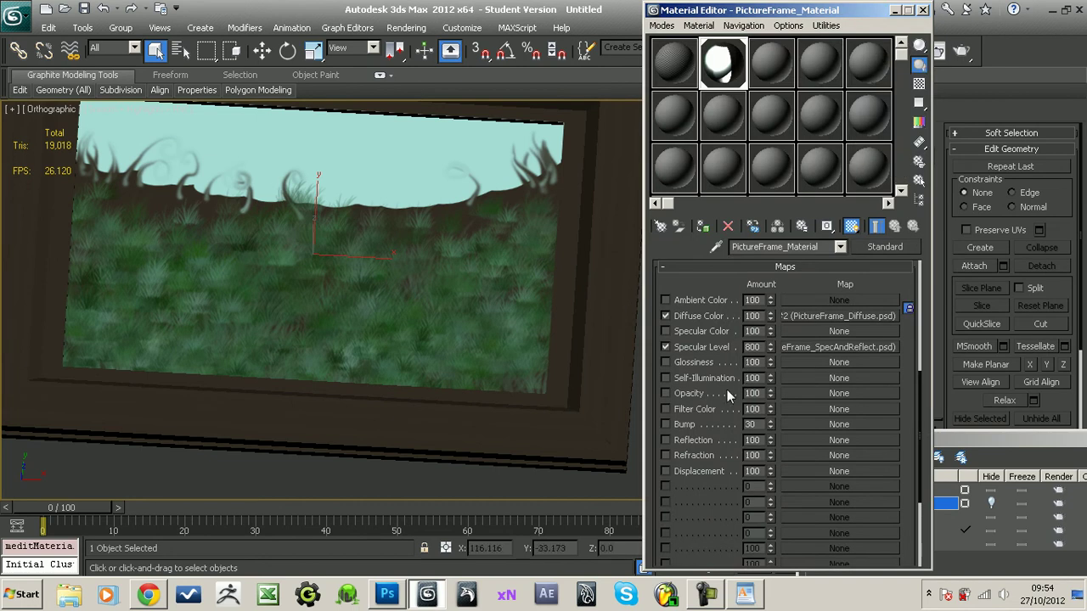
- Toggle layer visibility so HighPoly ends hidden and LowPoly is shown
{"action": "left_click_drag", "start_coordinate": [812, 15], "coordinate": [321, 51]}
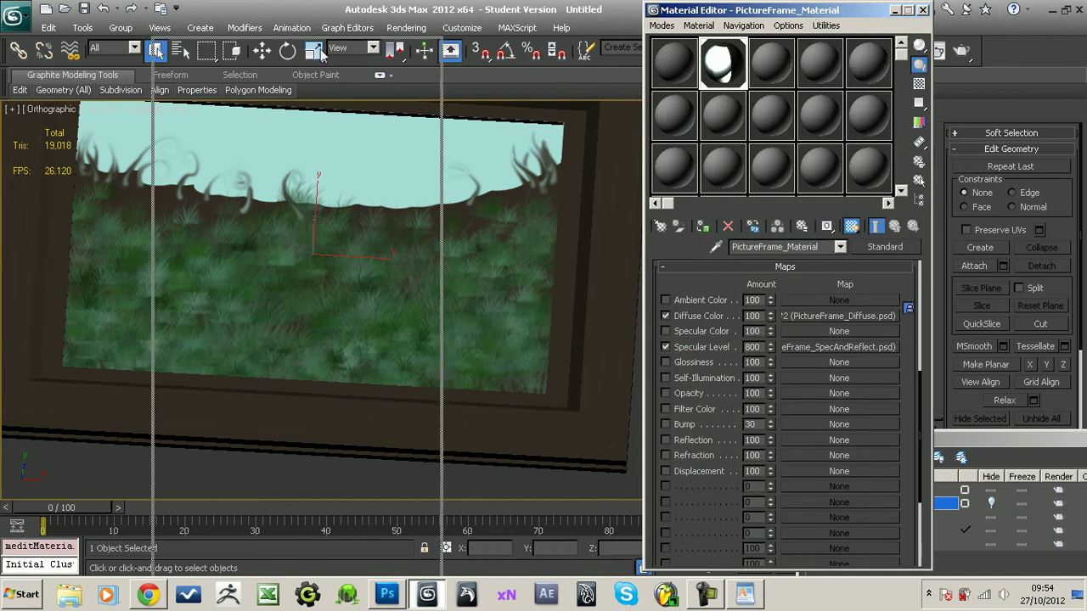
{"action": "left_click", "coordinate": [992, 531]}
{"action": "left_click", "coordinate": [991, 503]}
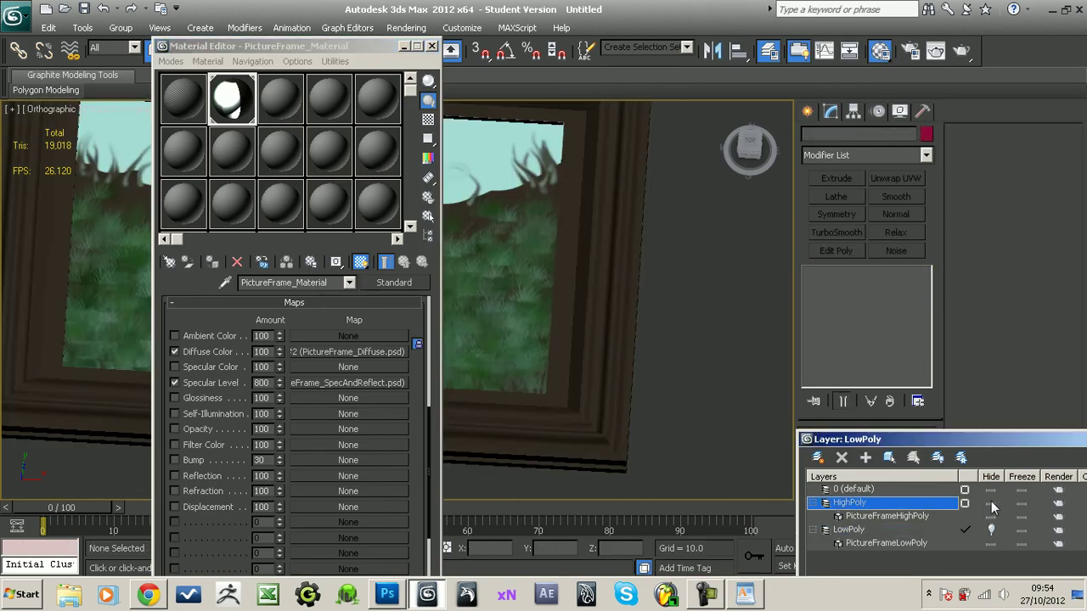
{"action": "left_click", "coordinate": [991, 503]}
{"action": "left_click", "coordinate": [991, 530]}
- Select the low-poly frame and zoom in close on its corner
{"action": "middle_click_drag", "start_coordinate": [617, 337], "coordinate": [649, 353]}
{"action": "key", "text": "F3"}
{"action": "key", "text": "F3"}
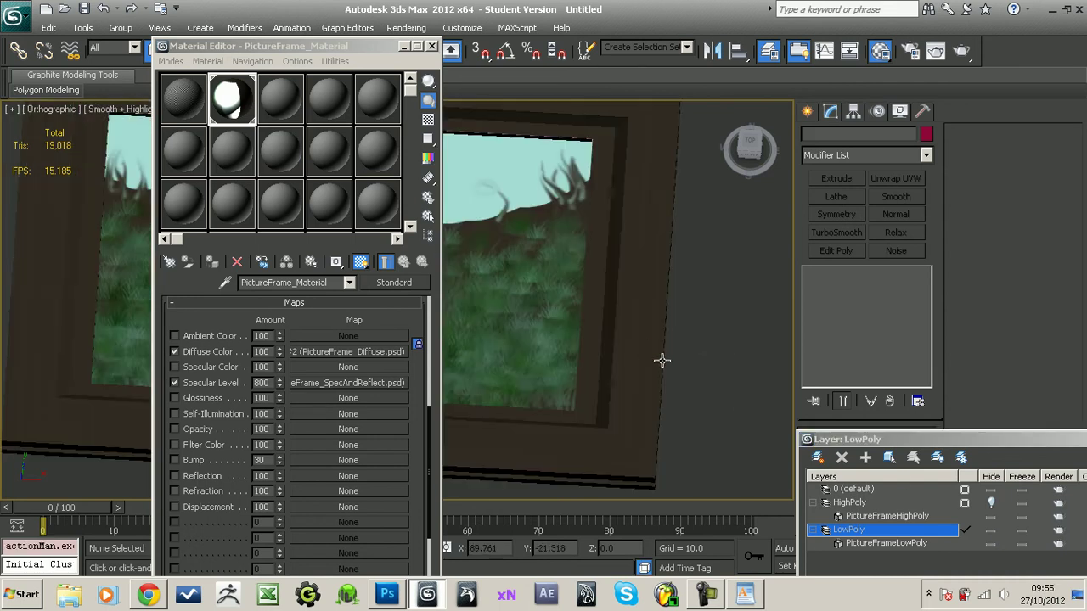
{"action": "middle_click_drag", "start_coordinate": [647, 352], "coordinate": [660, 357]}
{"action": "left_click", "coordinate": [669, 367]}
{"action": "middle_click_drag", "start_coordinate": [708, 389], "coordinate": [694, 333], "text": "alt"}
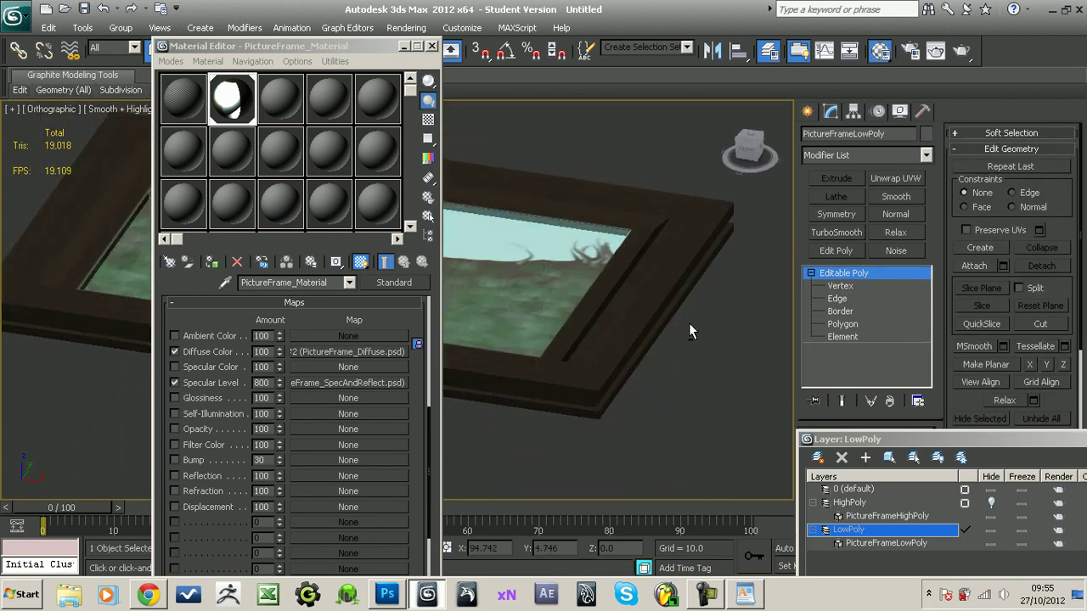
{"action": "scroll", "coordinate": [689, 323], "scroll_direction": "up", "scroll_amount": 3}
{"action": "mouse_move", "coordinate": [594, 306]}
{"action": "middle_mouse_down"}
{"action": "mouse_move", "coordinate": [505, 263]}
{"action": "mouse_move", "coordinate": [532, 298]}
{"action": "middle_mouse_up"}
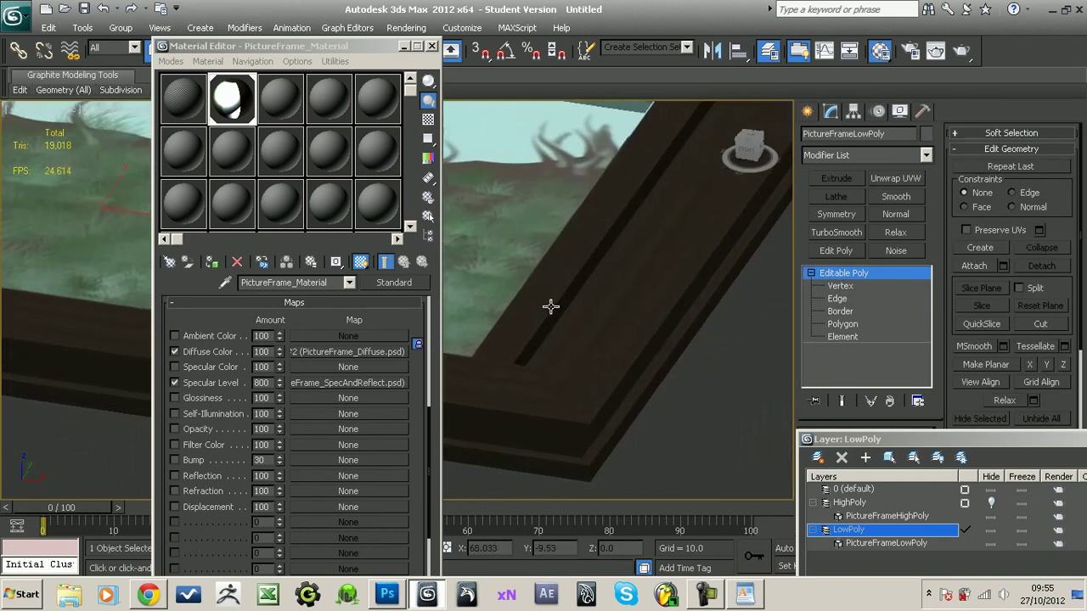
{"action": "scroll", "coordinate": [655, 360], "scroll_direction": "up", "scroll_amount": 2}
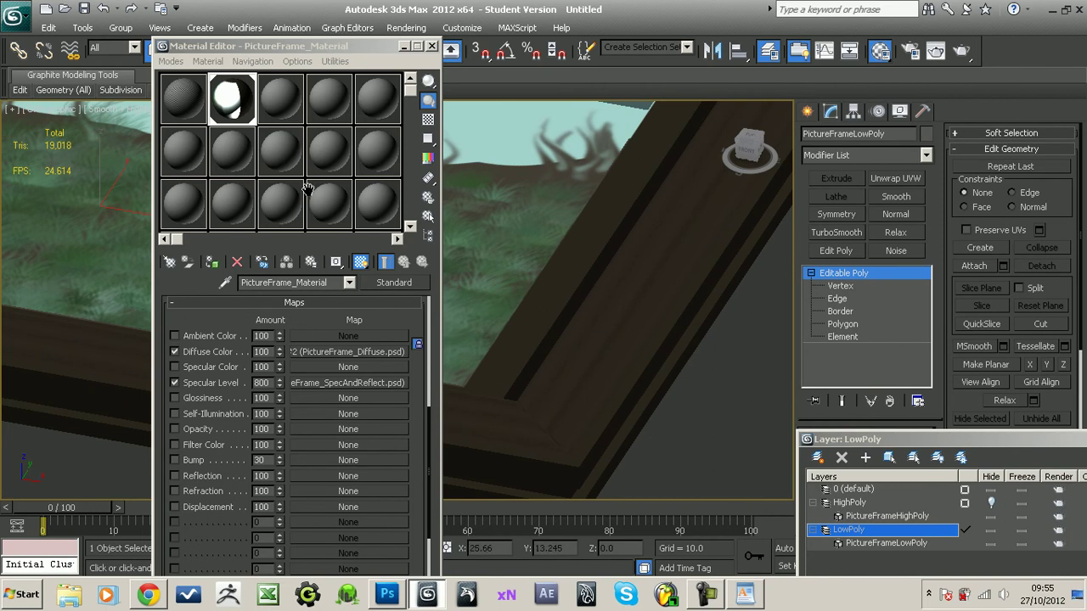
- Eyedrop the low-poly frame's Shell material into an empty slot and view its baked material
{"action": "left_click", "coordinate": [283, 95]}
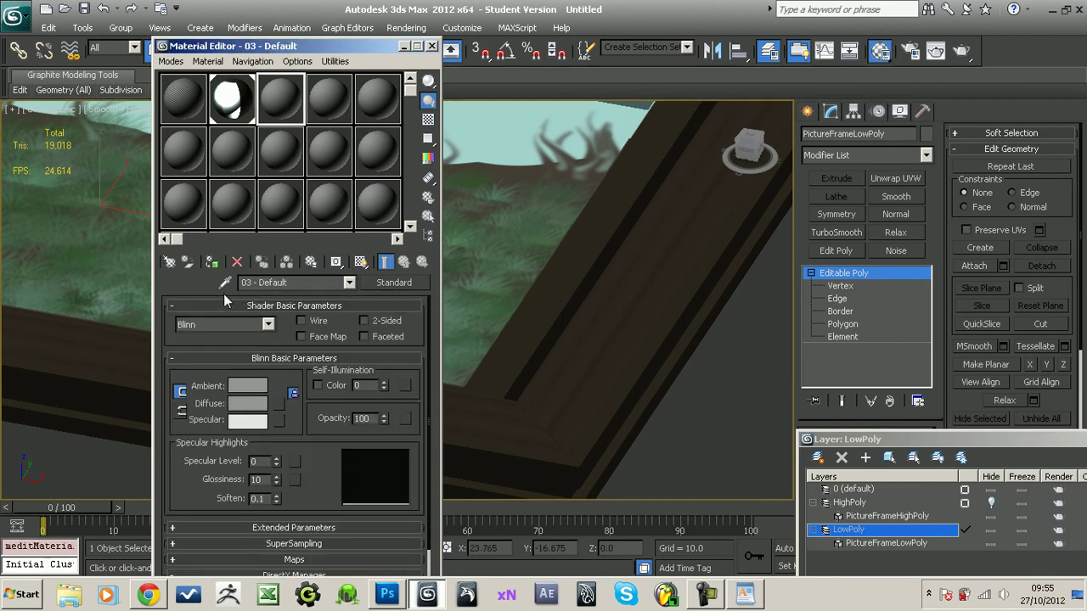
{"action": "left_click", "coordinate": [572, 319]}
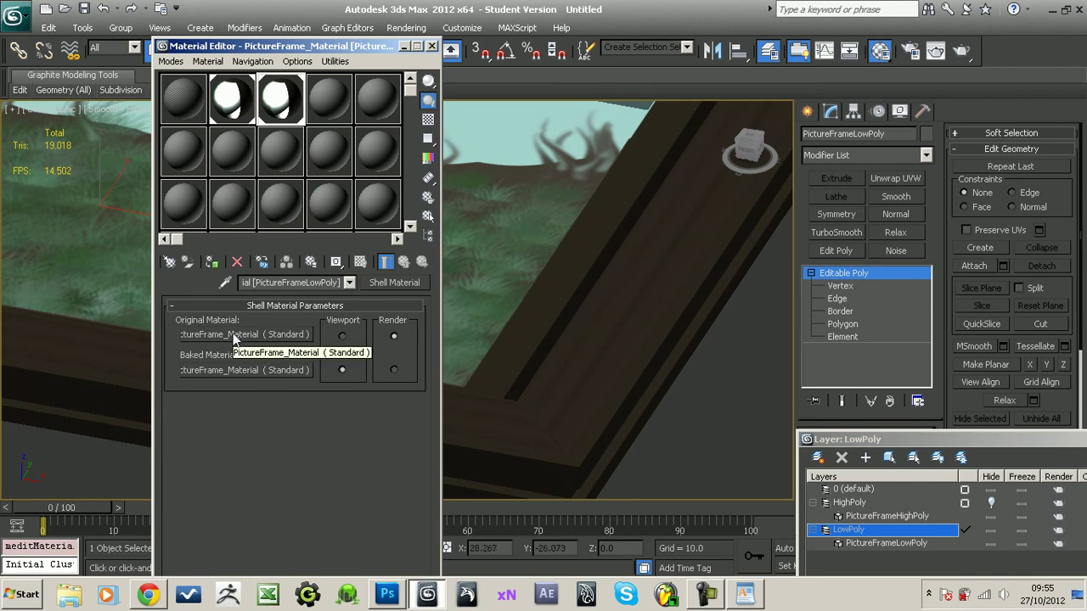
{"action": "left_click", "coordinate": [235, 371]}
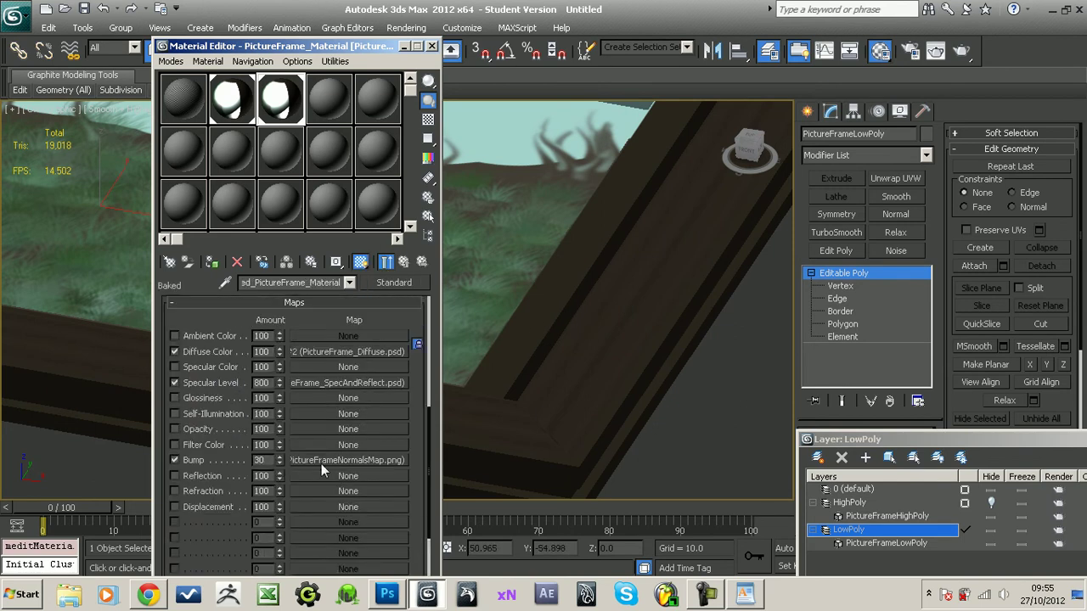
{"action": "left_click", "coordinate": [386, 594]}
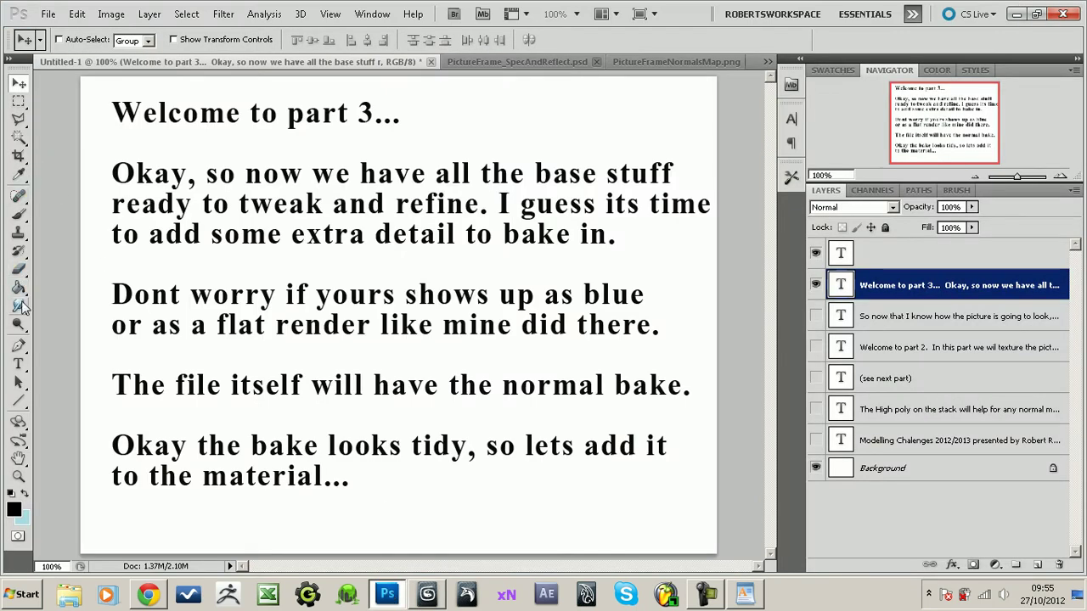
- Add the note 'As you can see, it already added it ! :)' below the material line
{"action": "left_click", "coordinate": [18, 363]}
{"action": "left_click", "coordinate": [381, 492]}
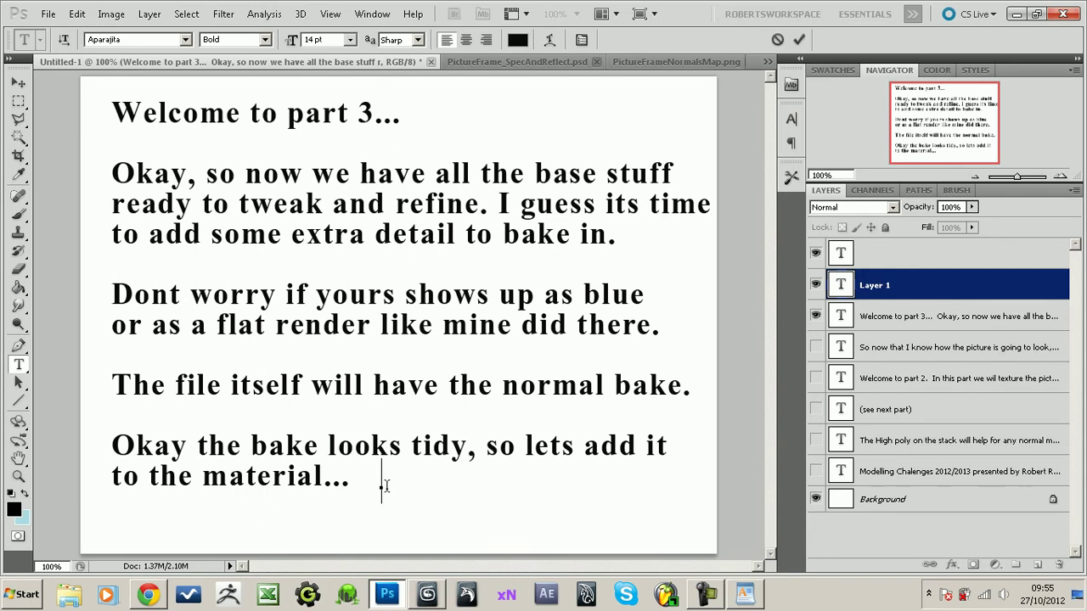
{"action": "type", "text": "As "}
{"action": "type", "text": "you can see, it al"}
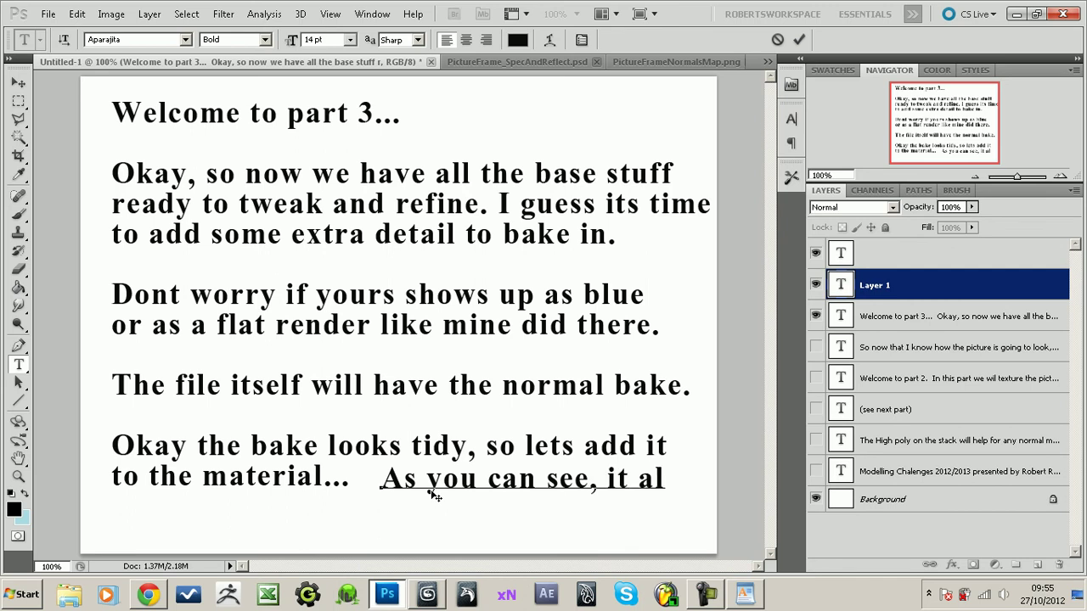
{"action": "key", "text": "BackSpace"}
{"action": "key", "text": "BackSpace"}
{"action": "type", "text": "alread"}
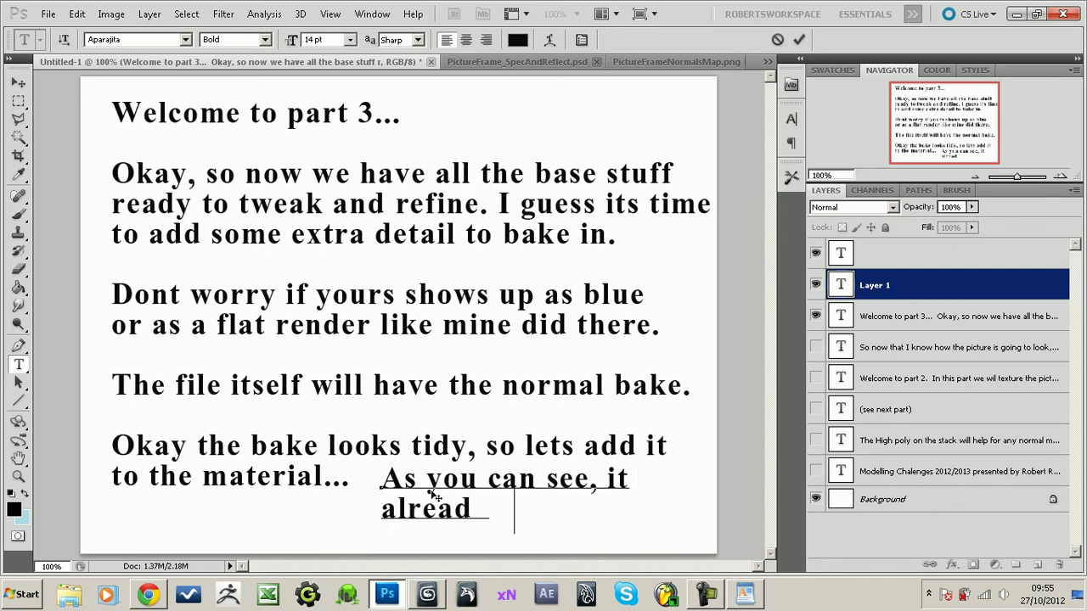
{"action": "type", "text": "y add it"}
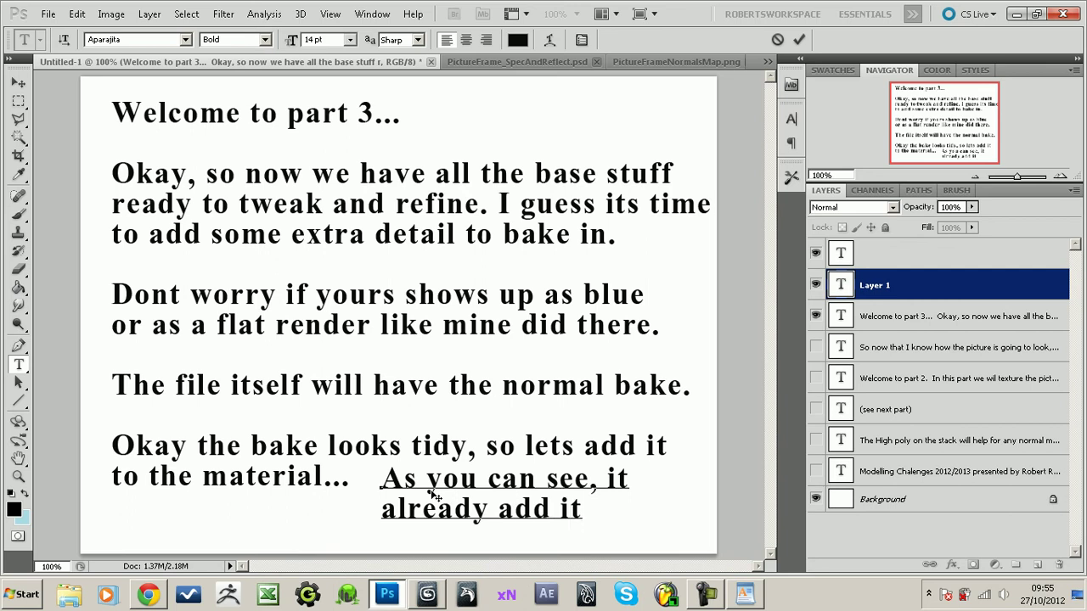
{"action": "key", "text": "BackSpace"}
{"action": "key", "text": "BackSpace"}
{"action": "type", "text": "ed "}
{"action": "type", "text": "it ! :)"}
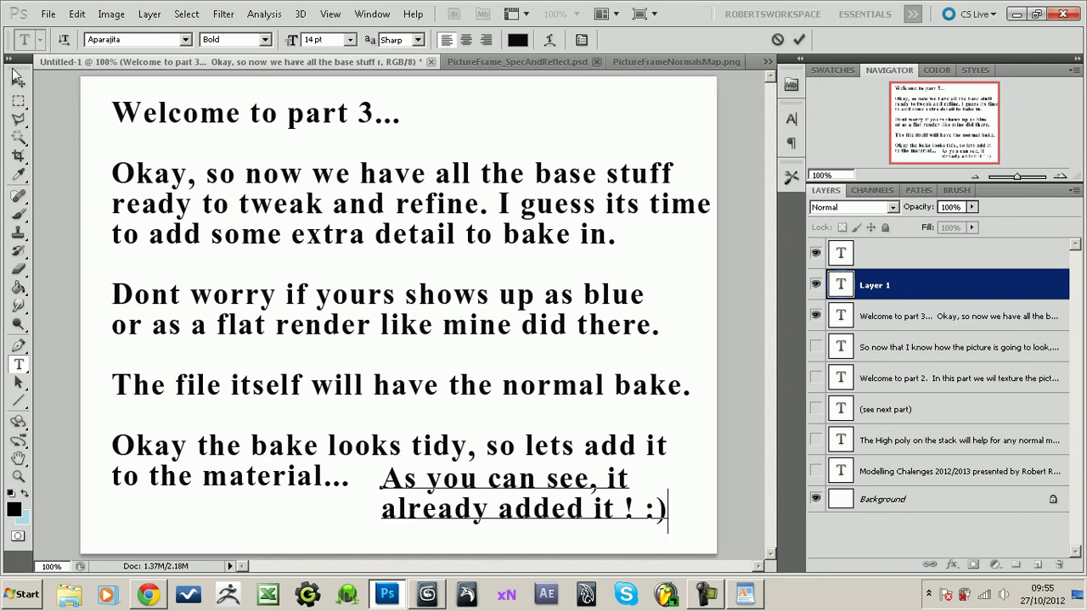
{"action": "left_click", "coordinate": [18, 82]}
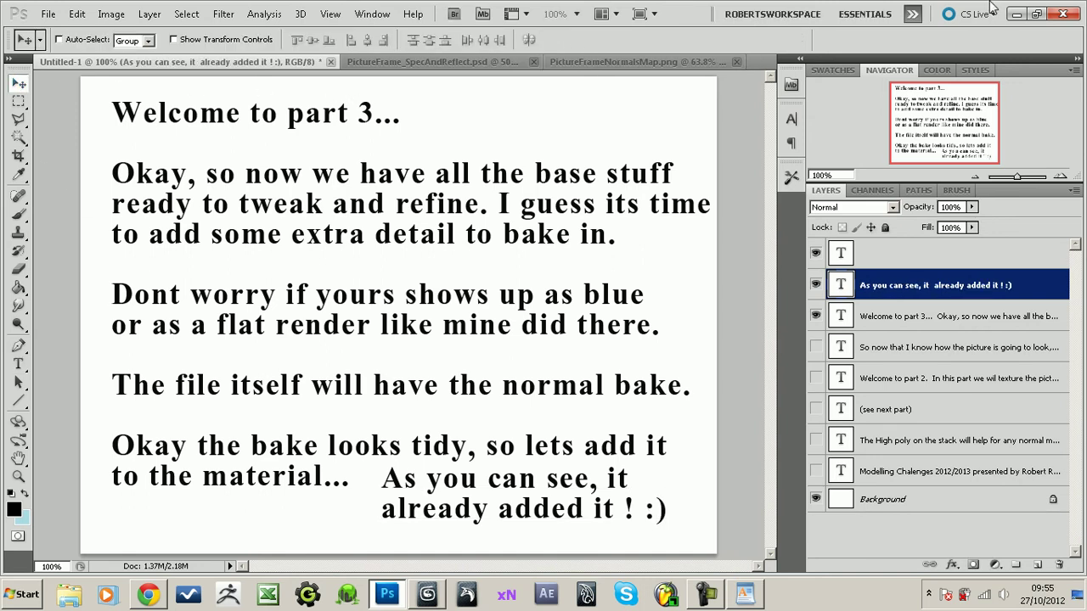
- Back in 3ds Max, assign PictureFrame_Material to the selected low-poly frame
{"action": "left_click", "coordinate": [1016, 13]}
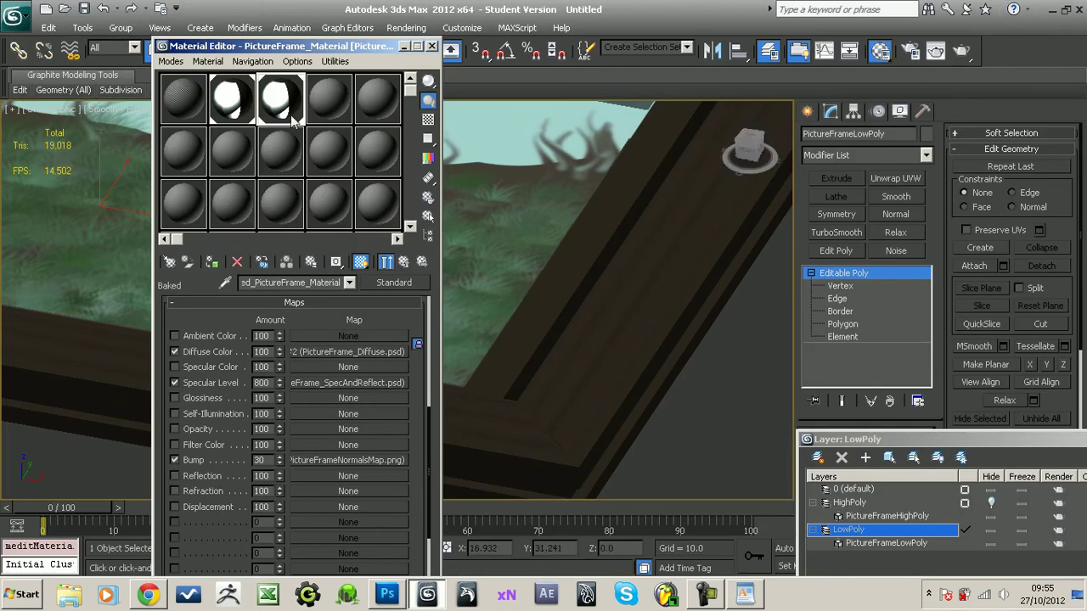
{"action": "left_click", "coordinate": [282, 116]}
{"action": "left_click", "coordinate": [234, 112]}
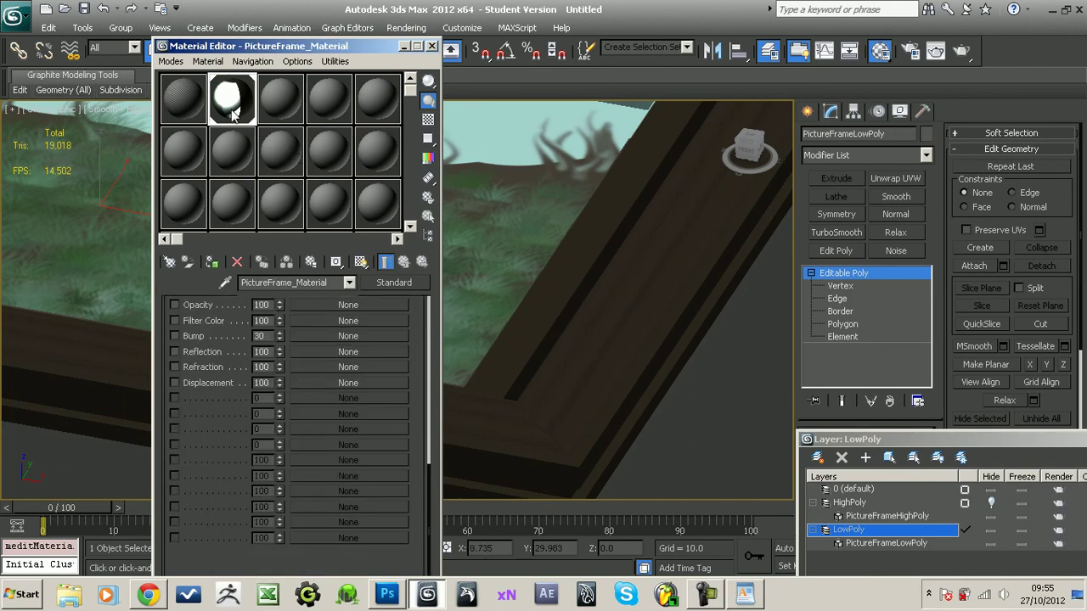
{"action": "left_click", "coordinate": [213, 263]}
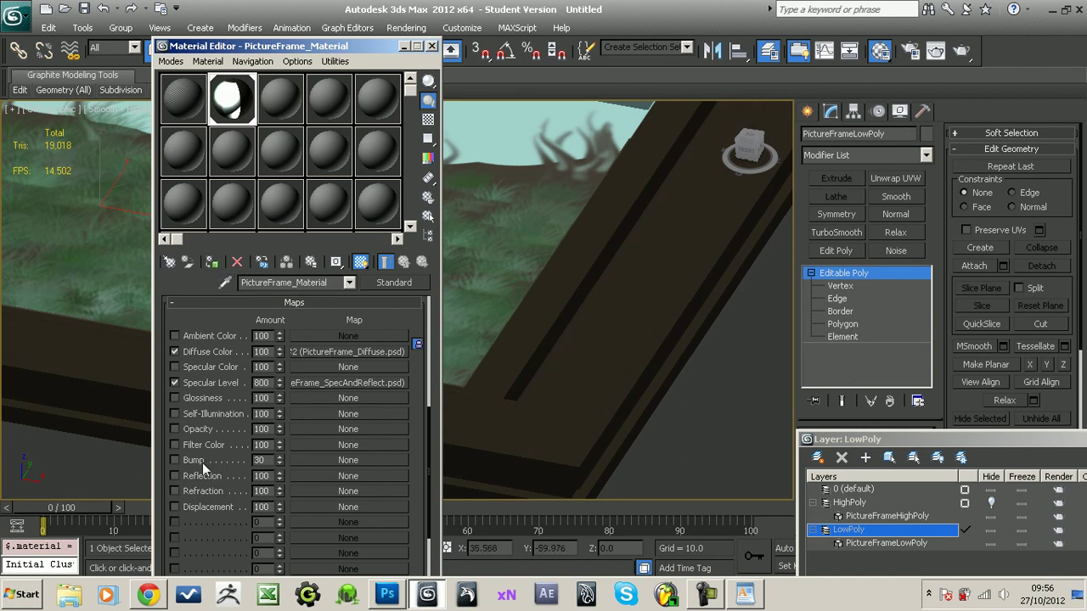
- Enable the Bump channel with a Normal Bump map using a Bitmap as its normal input
{"action": "left_click", "coordinate": [201, 462]}
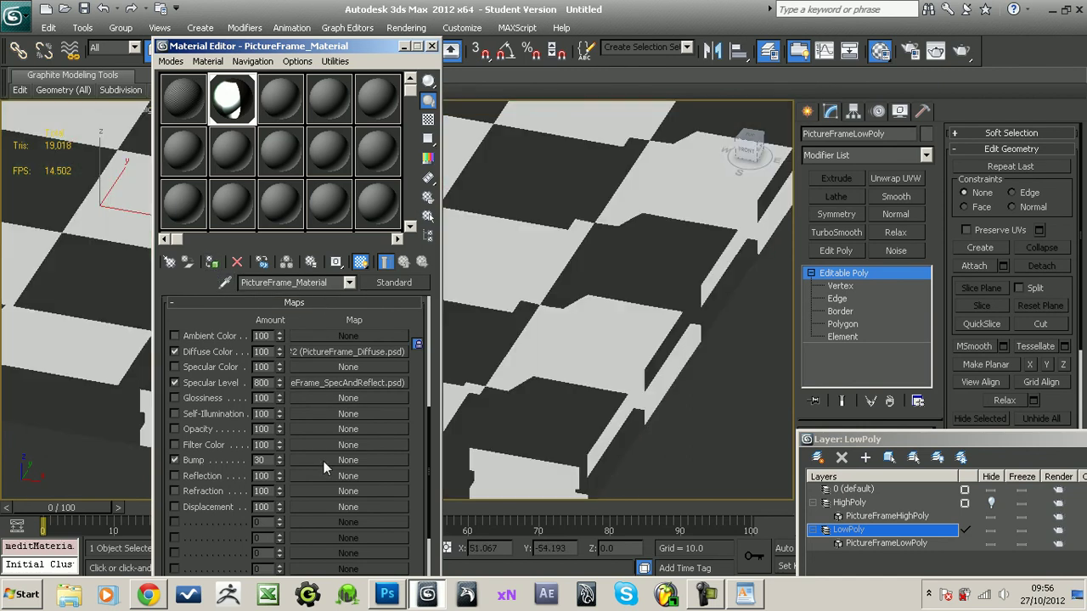
{"action": "left_click", "coordinate": [324, 461]}
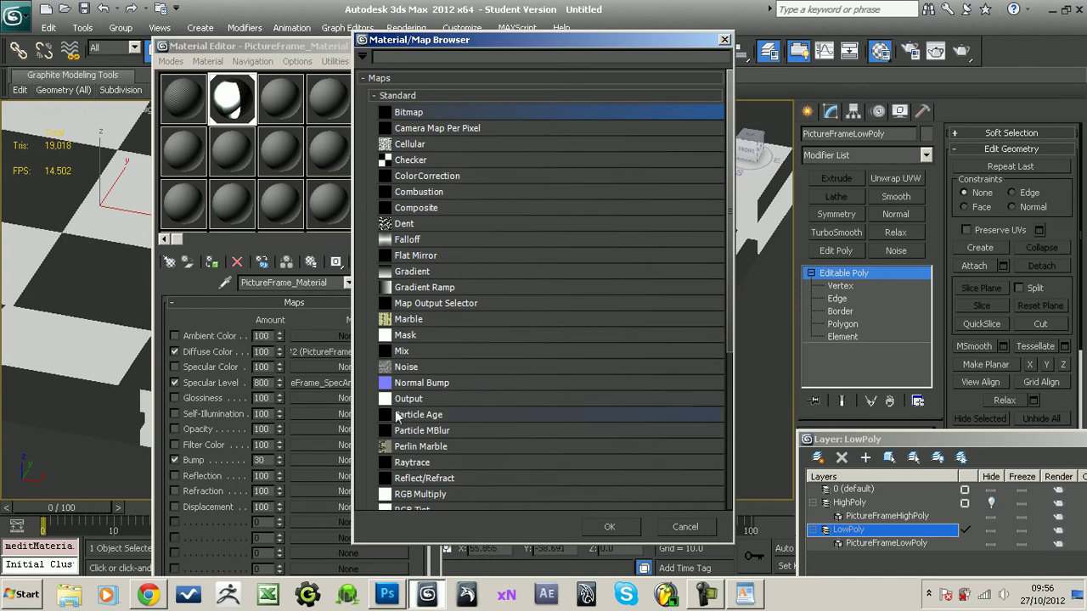
{"action": "double_click", "coordinate": [417, 382]}
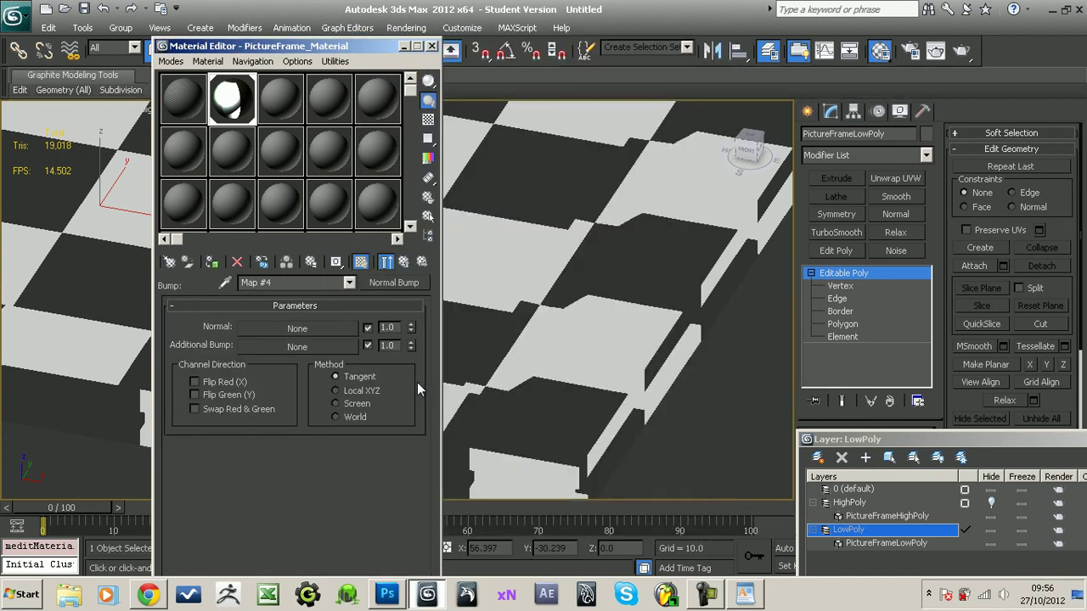
{"action": "left_click", "coordinate": [329, 328]}
{"action": "double_click", "coordinate": [399, 114]}
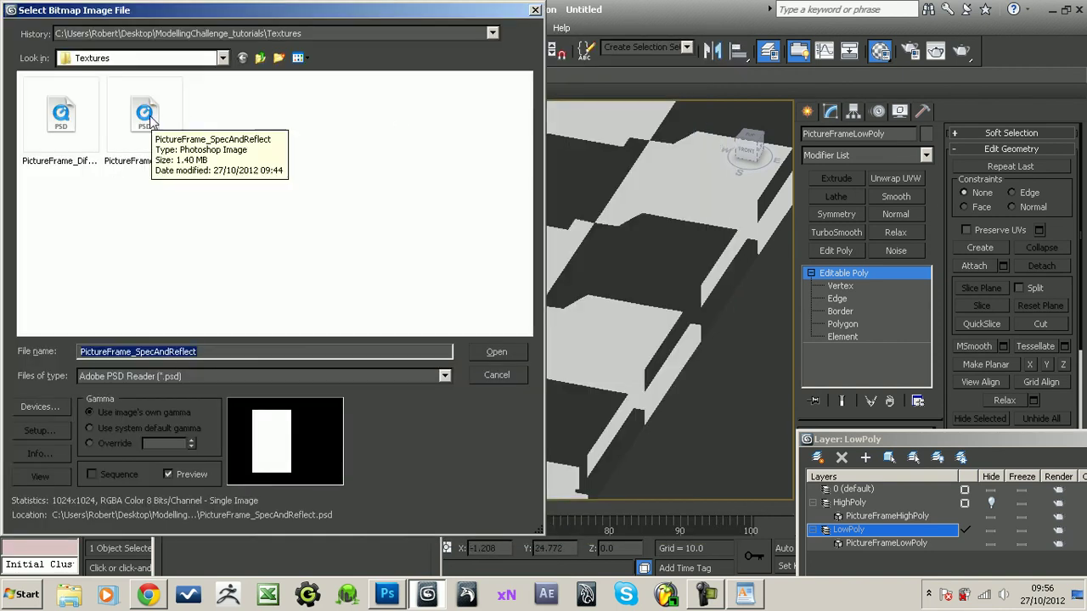
- Load PictureFrameNormalsMap.png as the Normal Bump's bitmap and check its settings
{"action": "left_click", "coordinate": [142, 116]}
{"action": "left_click", "coordinate": [63, 118]}
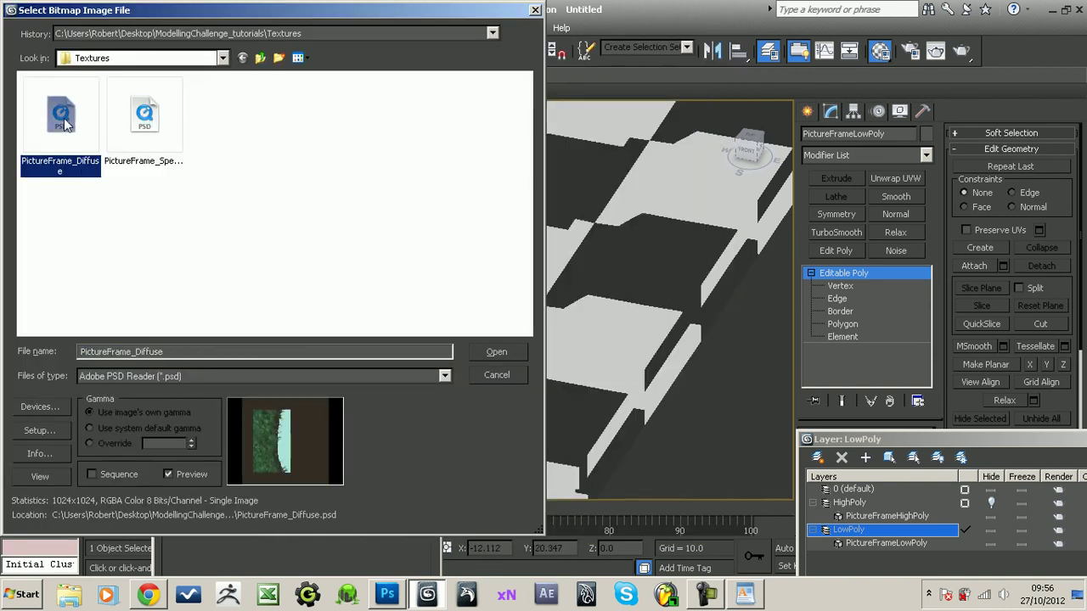
{"action": "left_click", "coordinate": [361, 291]}
{"action": "left_click", "coordinate": [337, 376]}
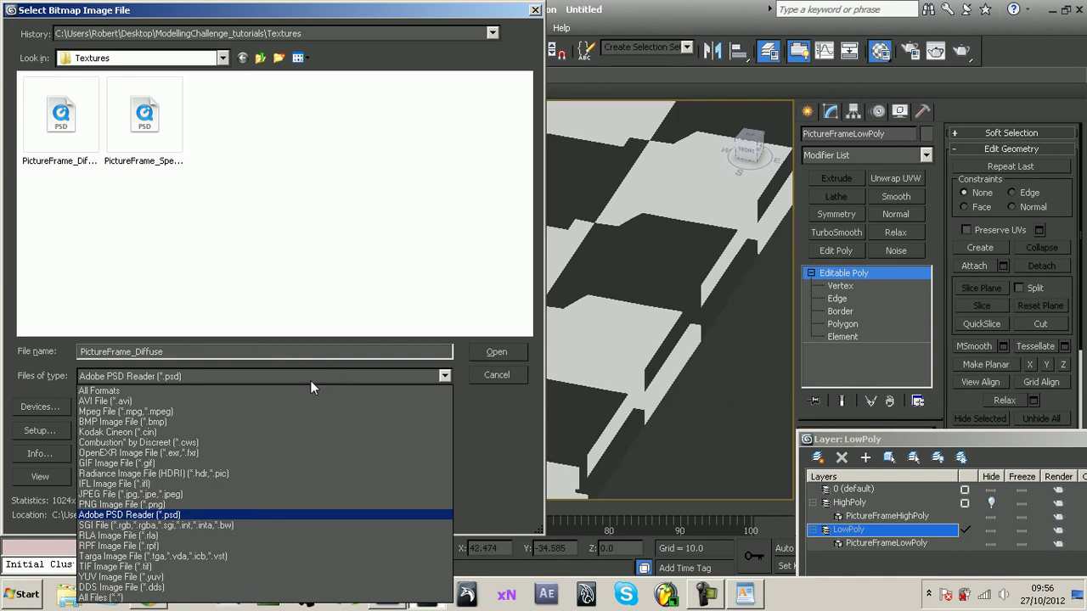
{"action": "left_click", "coordinate": [307, 390]}
{"action": "left_click", "coordinate": [249, 160]}
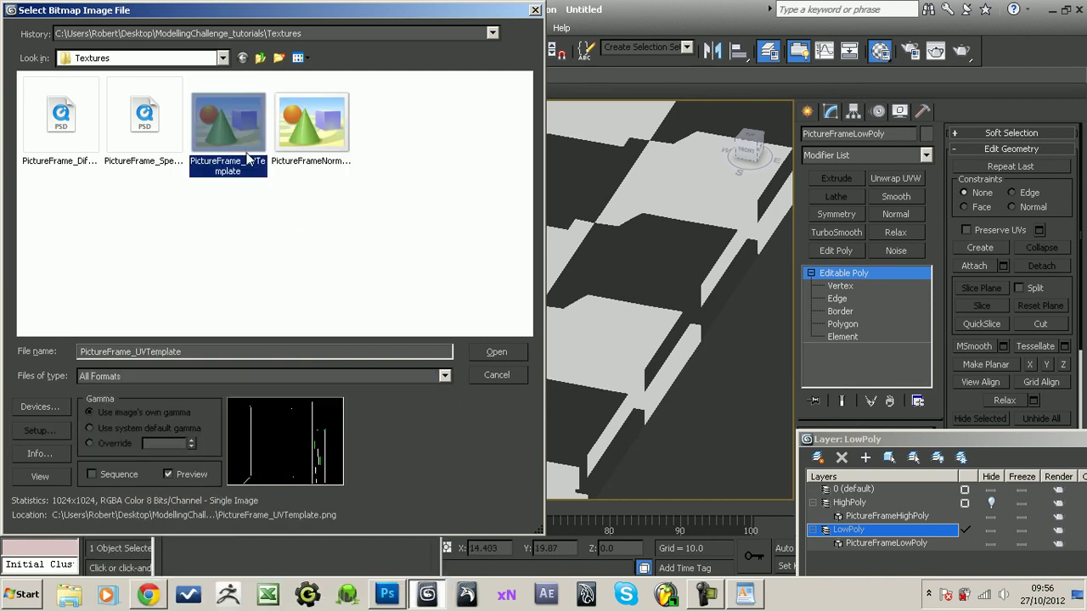
{"action": "left_click", "coordinate": [343, 149]}
{"action": "double_click", "coordinate": [319, 131]}
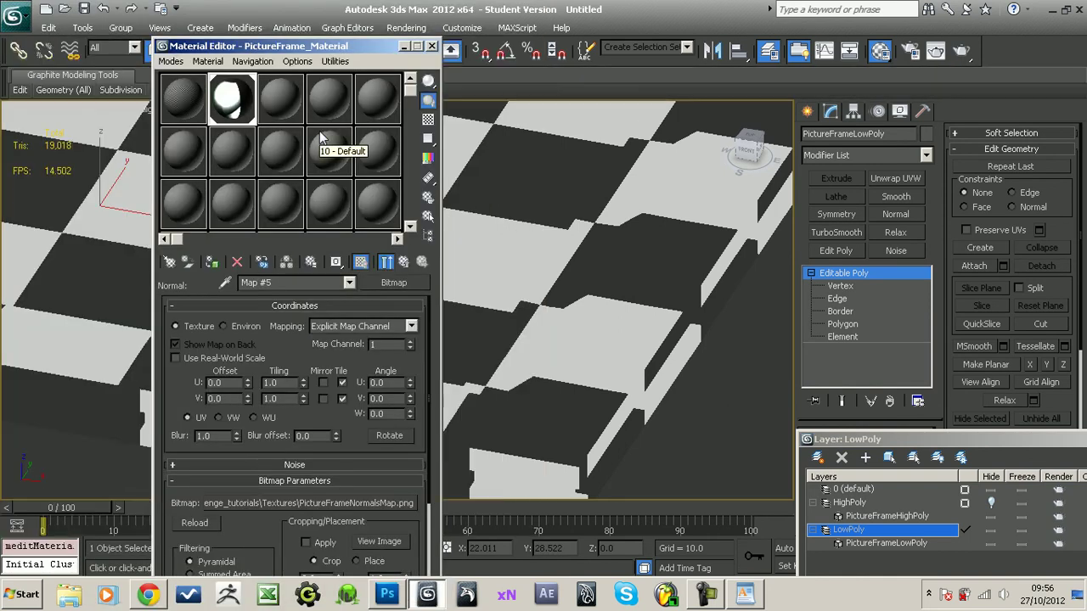
{"action": "left_click", "coordinate": [349, 283]}
{"action": "left_click", "coordinate": [290, 307]}
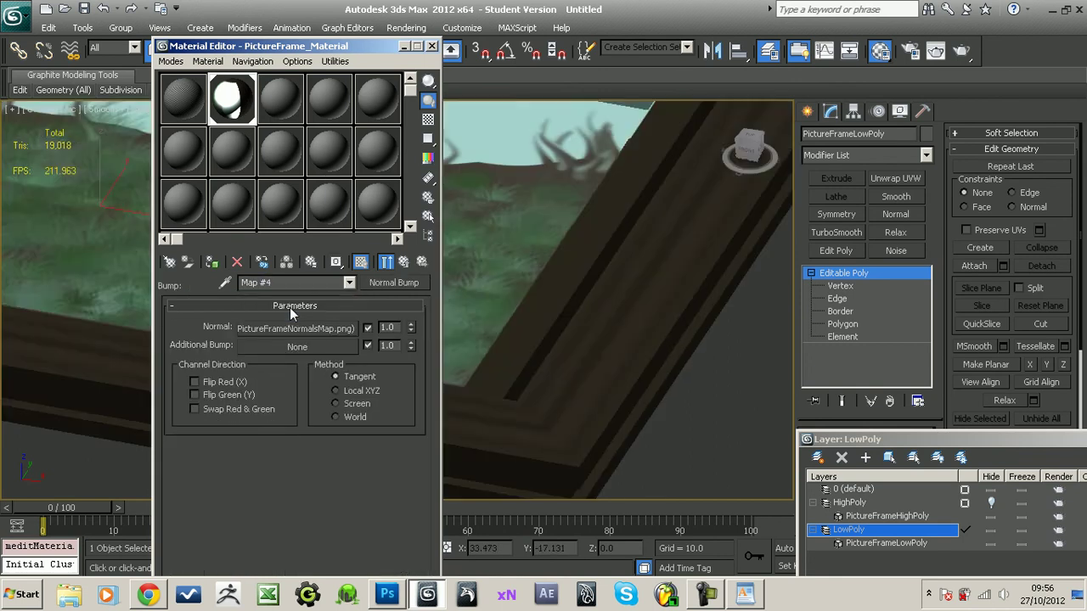
- Raise PictureFrame_Material's Bump amount to 100 and close the Material Editor
{"action": "left_click", "coordinate": [349, 283]}
{"action": "left_click", "coordinate": [285, 295]}
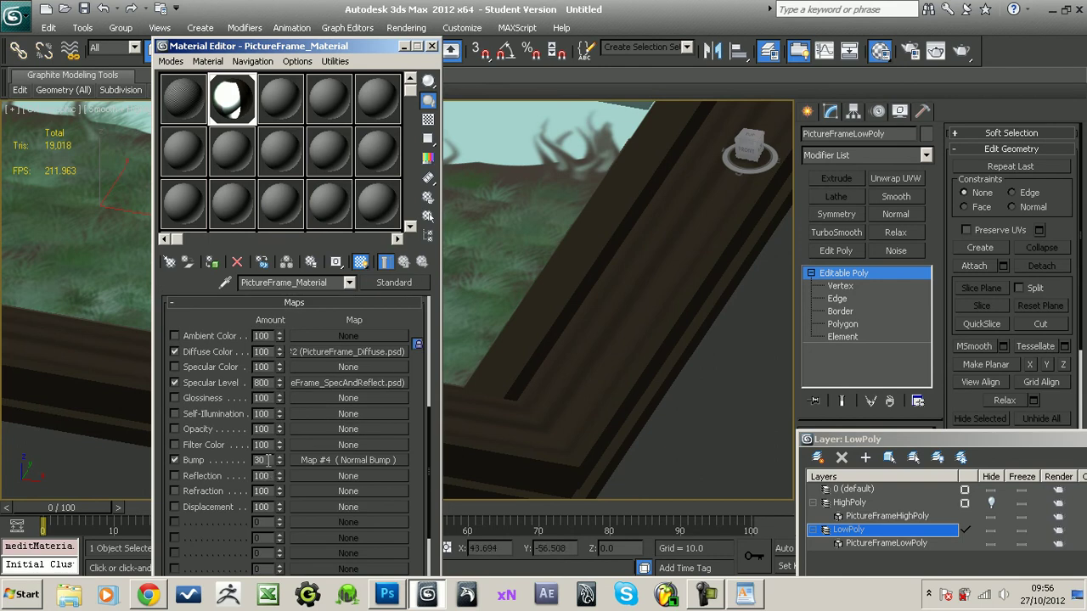
{"action": "double_click", "coordinate": [261, 459]}
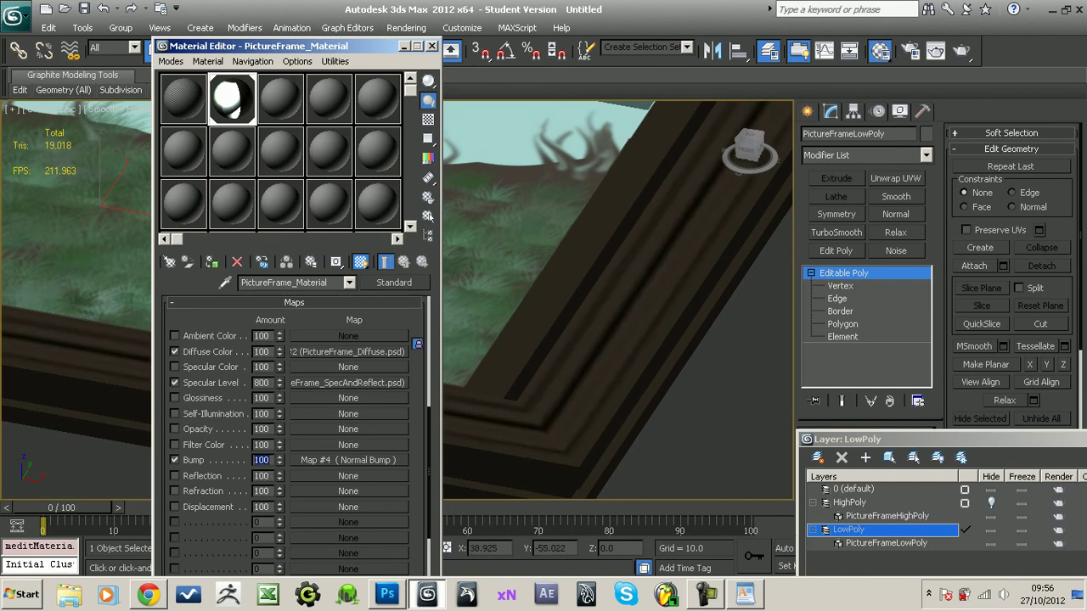
{"action": "left_click", "coordinate": [433, 47]}
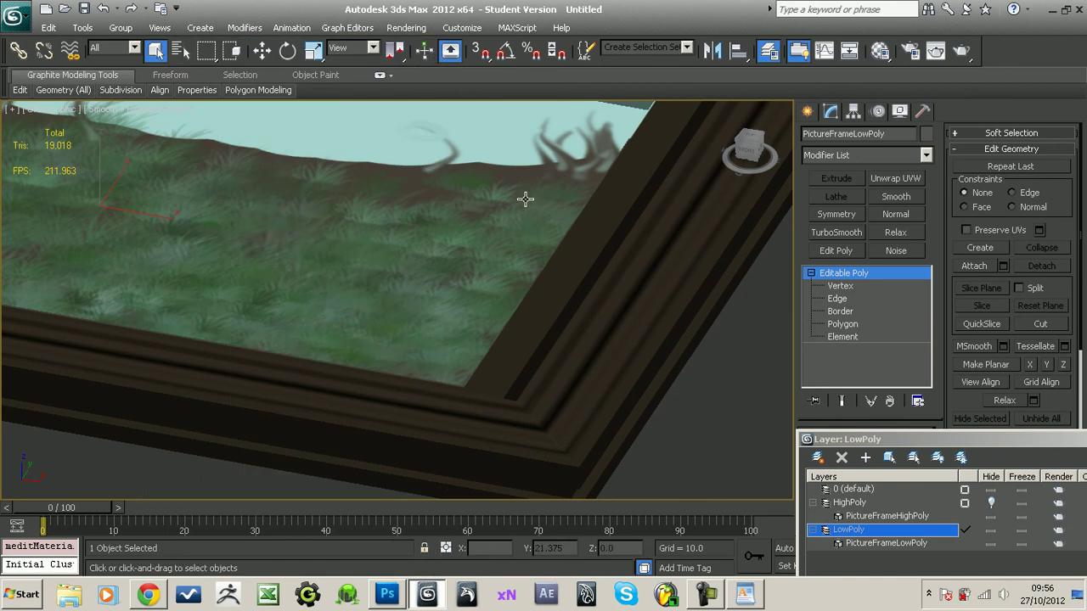
- Orbit around the normal-mapped frame, toggling Edged Faces (F4) on and off to inspect it
{"action": "scroll", "coordinate": [558, 270], "scroll_direction": "down", "scroll_amount": 5}
{"action": "mouse_move", "coordinate": [360, 206]}
{"action": "middle_mouse_down", "text": "alt"}
{"action": "mouse_move", "coordinate": [475, 357]}
{"action": "mouse_move", "coordinate": [432, 267]}
{"action": "mouse_move", "coordinate": [634, 383]}
{"action": "mouse_move", "coordinate": [468, 317]}
{"action": "mouse_move", "coordinate": [594, 329]}
{"action": "mouse_move", "coordinate": [623, 328]}
{"action": "mouse_move", "coordinate": [628, 312]}
{"action": "mouse_move", "coordinate": [626, 405]}
{"action": "mouse_move", "coordinate": [585, 265]}
{"action": "middle_mouse_up", "text": "alt"}
{"action": "key", "text": "F4"}
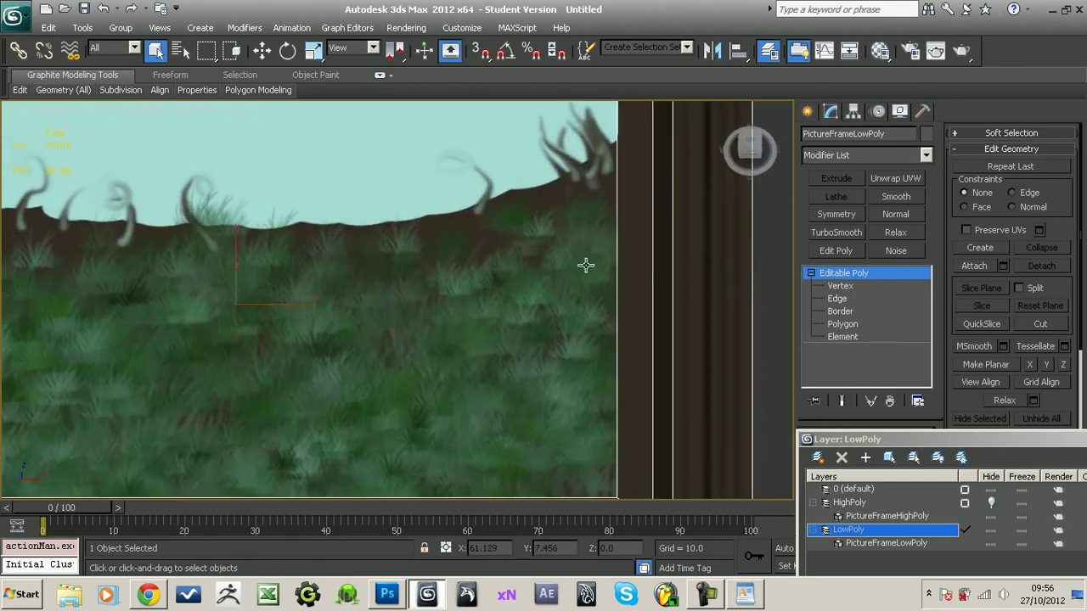
{"action": "scroll", "coordinate": [585, 264], "scroll_direction": "down", "scroll_amount": 5}
{"action": "middle_click_drag", "start_coordinate": [623, 306], "coordinate": [679, 297]}
{"action": "scroll", "coordinate": [711, 290], "scroll_direction": "up", "scroll_amount": 1}
{"action": "key", "text": "F4"}
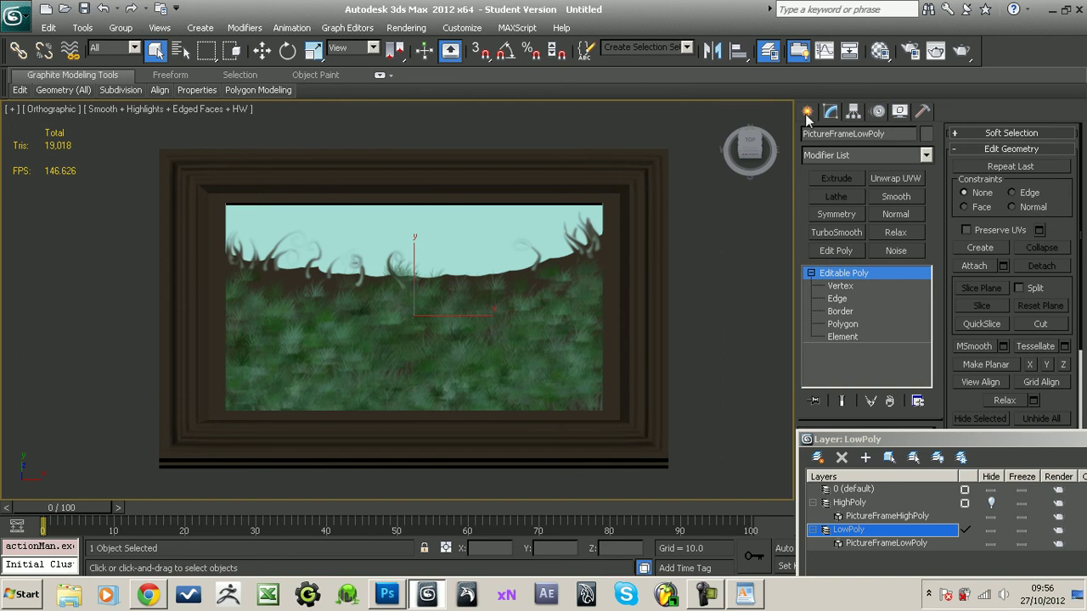
- Keep Standard Primitives as the Create panel category, close the layer list and pan left
{"action": "left_click", "coordinate": [807, 113]}
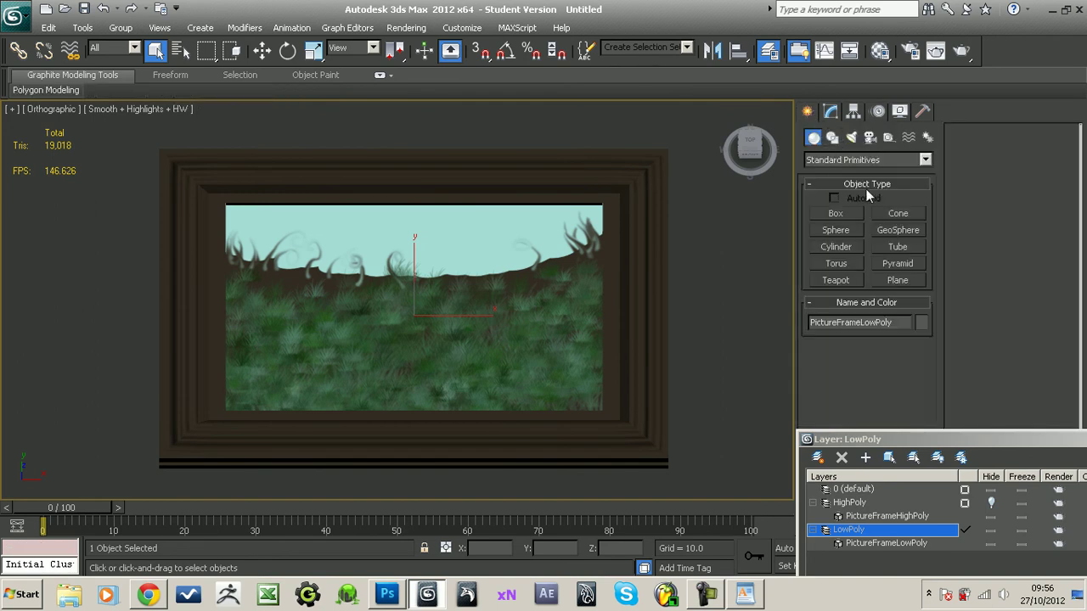
{"action": "left_click", "coordinate": [929, 159]}
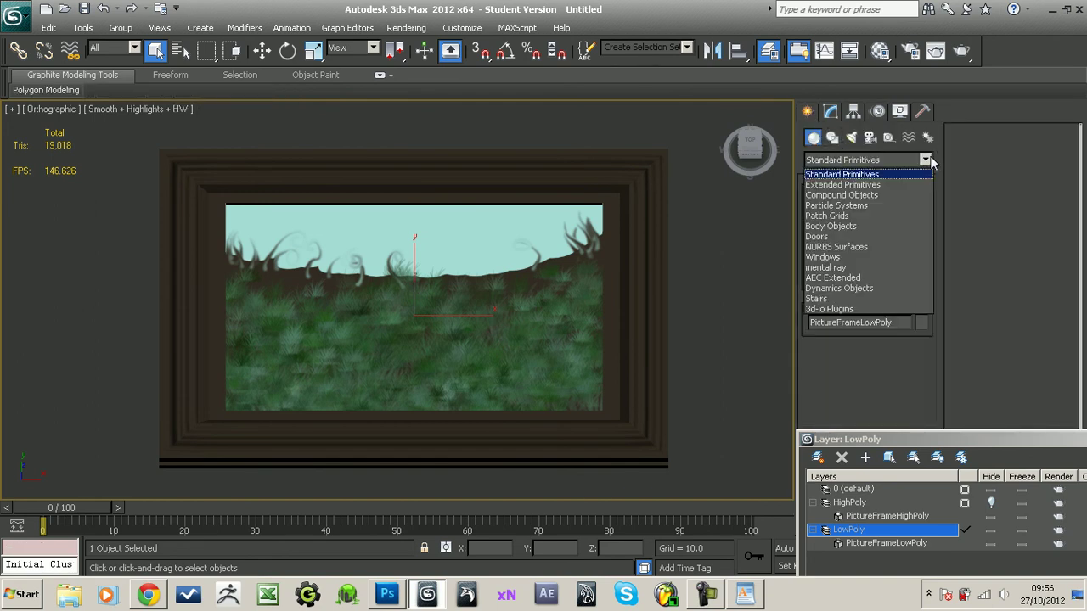
{"action": "left_click", "coordinate": [930, 170]}
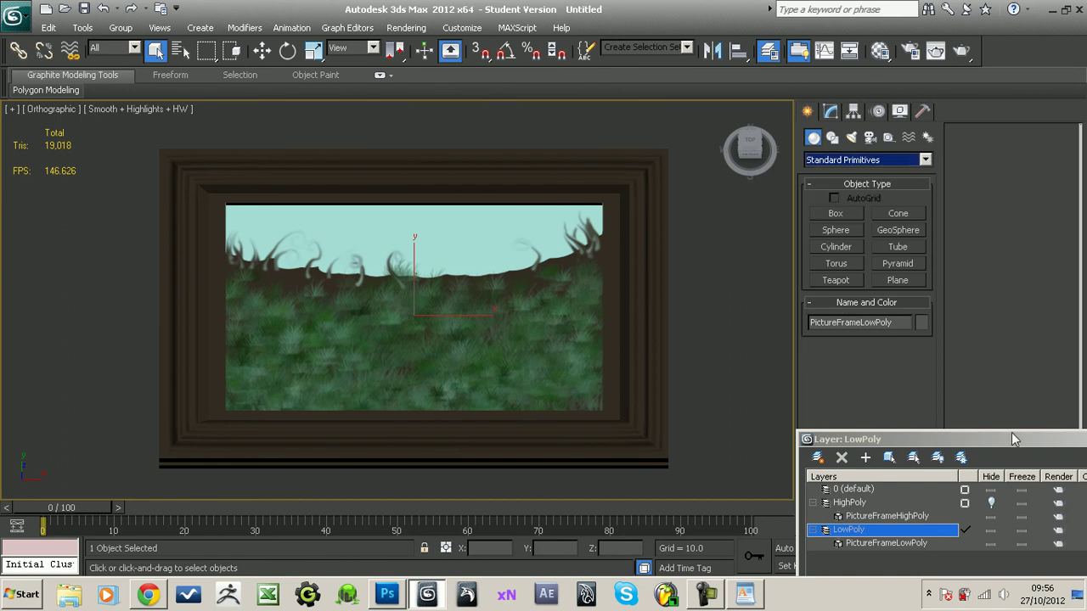
{"action": "left_click_drag", "start_coordinate": [1011, 439], "coordinate": [831, 345]}
{"action": "left_click", "coordinate": [710, 606]}
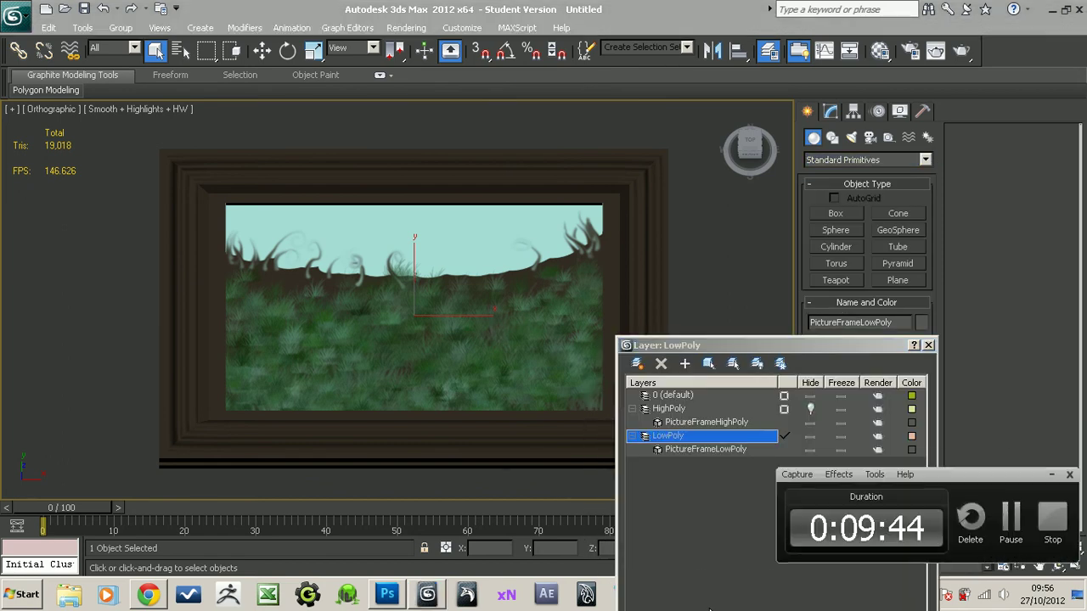
{"action": "left_click", "coordinate": [1051, 474]}
{"action": "left_click", "coordinate": [931, 345]}
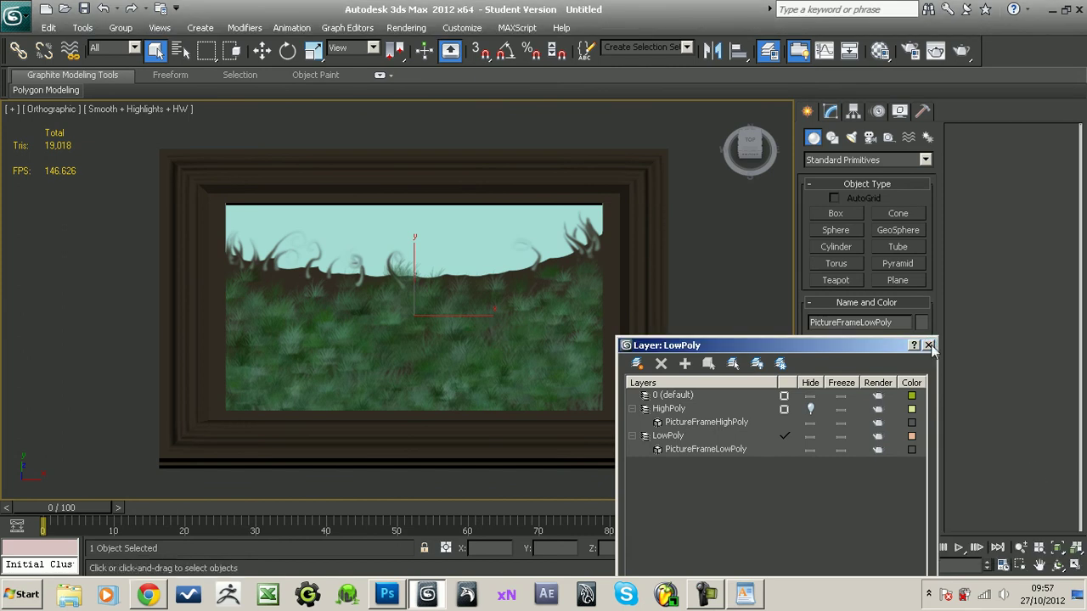
{"action": "middle_click_drag", "start_coordinate": [687, 343], "coordinate": [546, 337]}
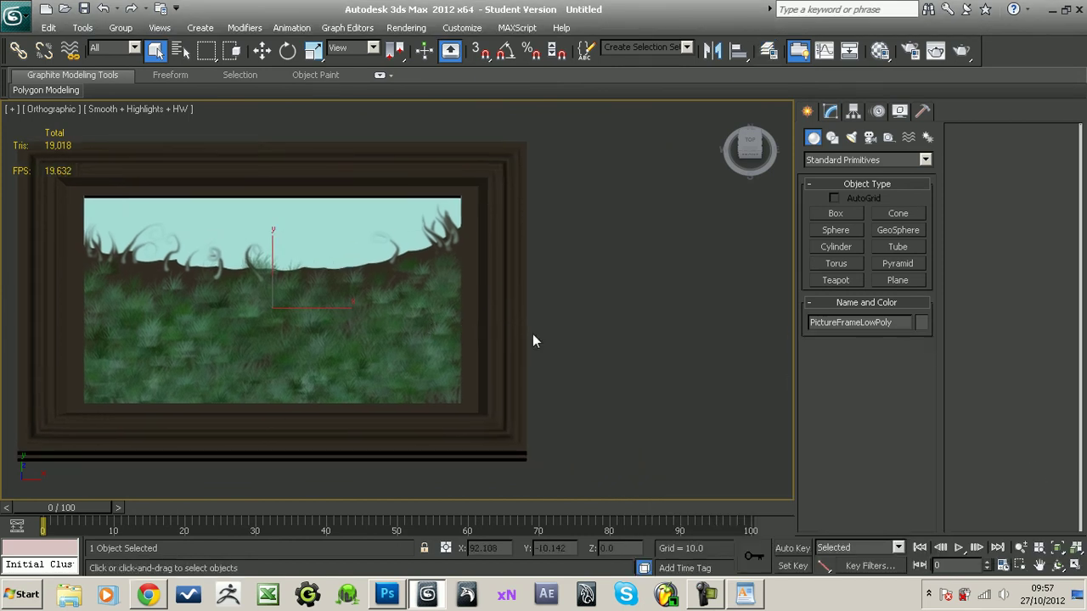
- Unhide the HighPoly layer and select PictureFrameHighPoly with the Move tool active
{"action": "left_click", "coordinate": [770, 51]}
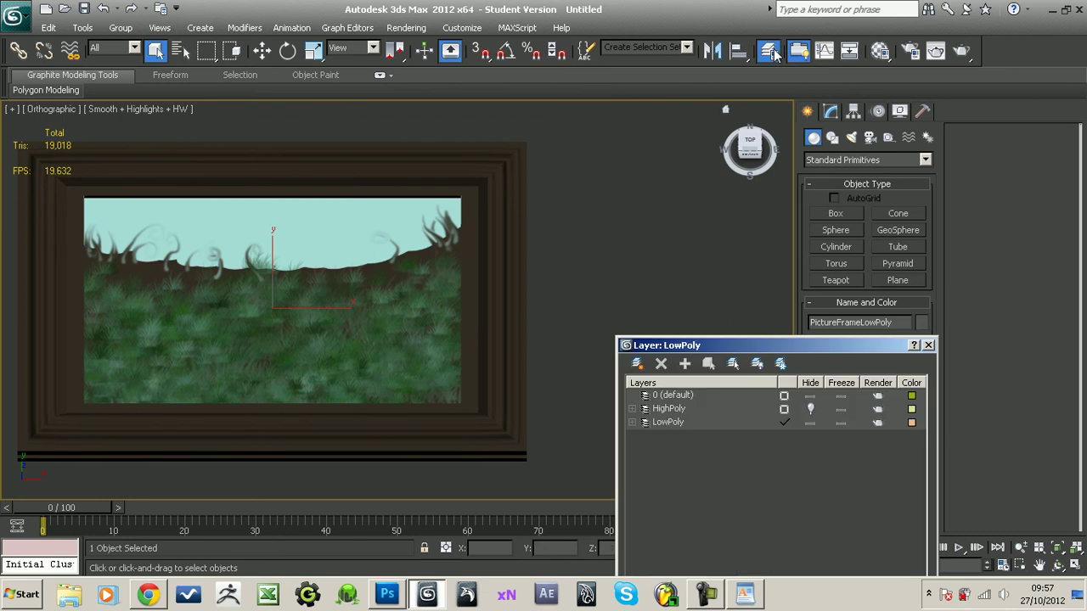
{"action": "left_click", "coordinate": [811, 410]}
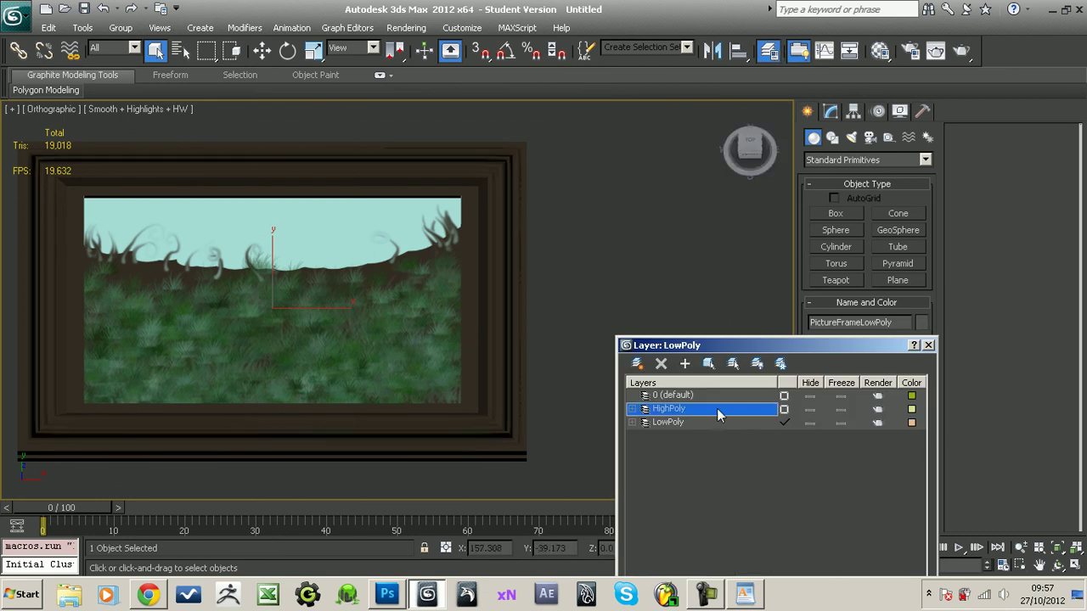
{"action": "left_click", "coordinate": [708, 363]}
{"action": "key", "text": "w"}
{"action": "middle_click_drag", "start_coordinate": [540, 287], "coordinate": [358, 284]}
- Move the high-poly frame to X 186.702 beside the low-poly one and close the layer list
{"action": "left_click_drag", "start_coordinate": [225, 306], "coordinate": [815, 308], "text": "shift"}
{"action": "left_click_drag", "start_coordinate": [788, 309], "coordinate": [744, 315]}
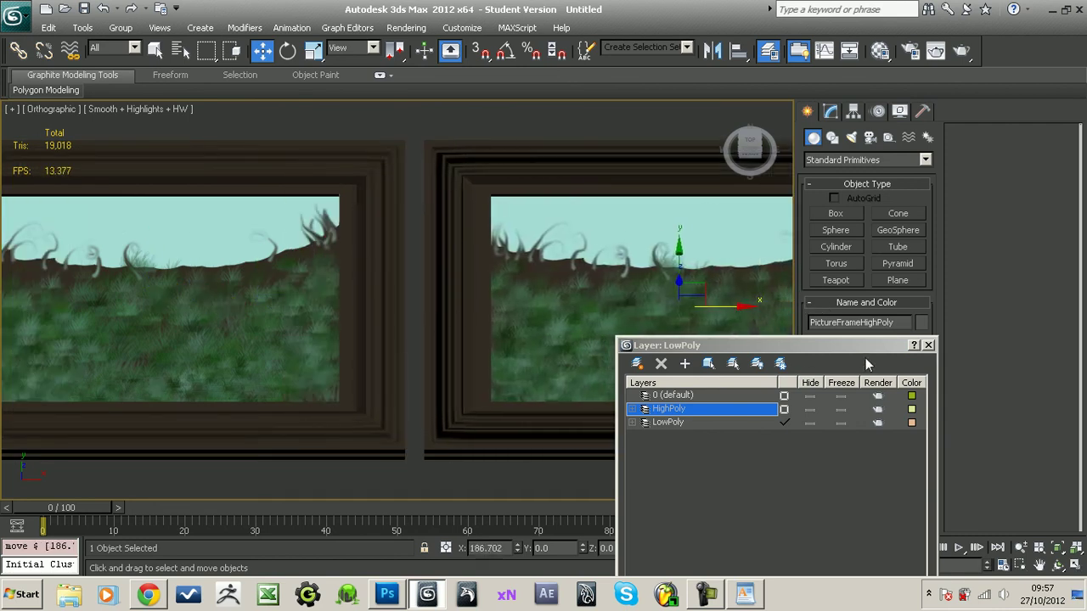
{"action": "left_click", "coordinate": [928, 349]}
- Orbit and zoom to look down on both frames, then select the low-poly frame
{"action": "scroll", "coordinate": [563, 348], "scroll_direction": "down", "scroll_amount": 1}
{"action": "scroll", "coordinate": [570, 343], "scroll_direction": "down", "scroll_amount": 2}
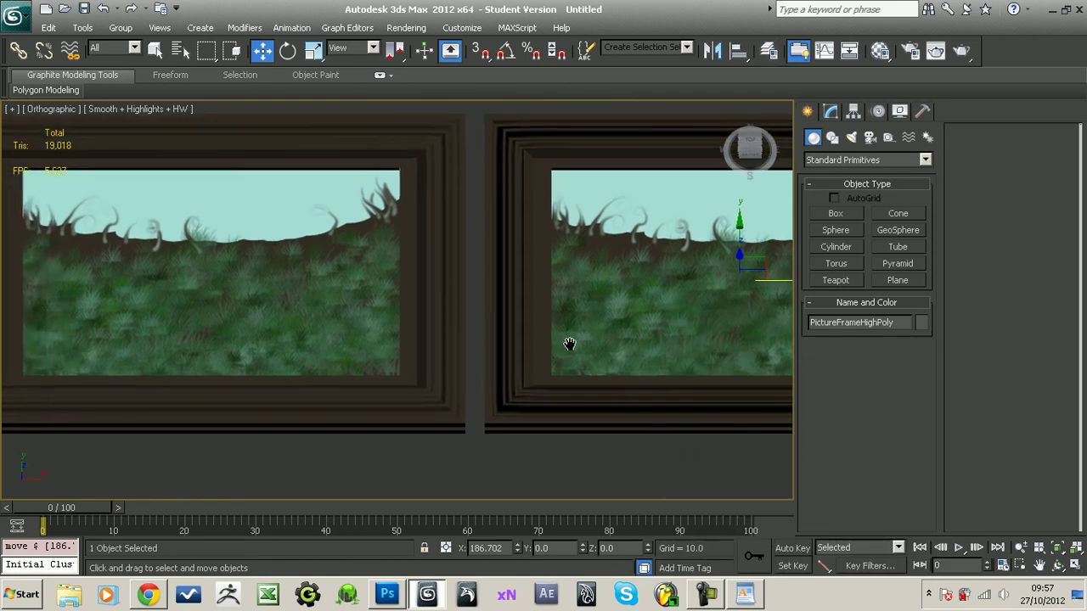
{"action": "mouse_move", "coordinate": [569, 381]}
{"action": "middle_mouse_down", "text": "alt"}
{"action": "mouse_move", "coordinate": [567, 284]}
{"action": "mouse_move", "coordinate": [517, 299]}
{"action": "mouse_move", "coordinate": [478, 339]}
{"action": "mouse_move", "coordinate": [509, 347]}
{"action": "mouse_move", "coordinate": [509, 468]}
{"action": "mouse_move", "coordinate": [490, 365]}
{"action": "mouse_move", "coordinate": [485, 376]}
{"action": "middle_mouse_up", "text": "alt"}
{"action": "scroll", "coordinate": [563, 331], "scroll_direction": "up", "scroll_amount": 3}
{"action": "scroll", "coordinate": [509, 468], "scroll_direction": "down", "scroll_amount": 3}
{"action": "left_click", "coordinate": [400, 332]}
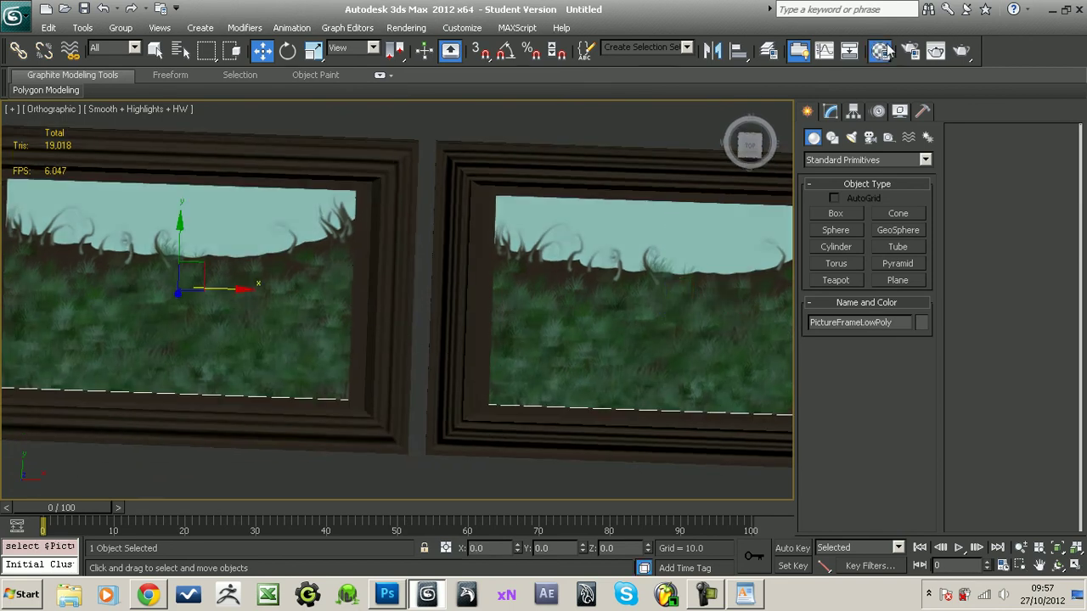
{"action": "left_click", "coordinate": [880, 50]}
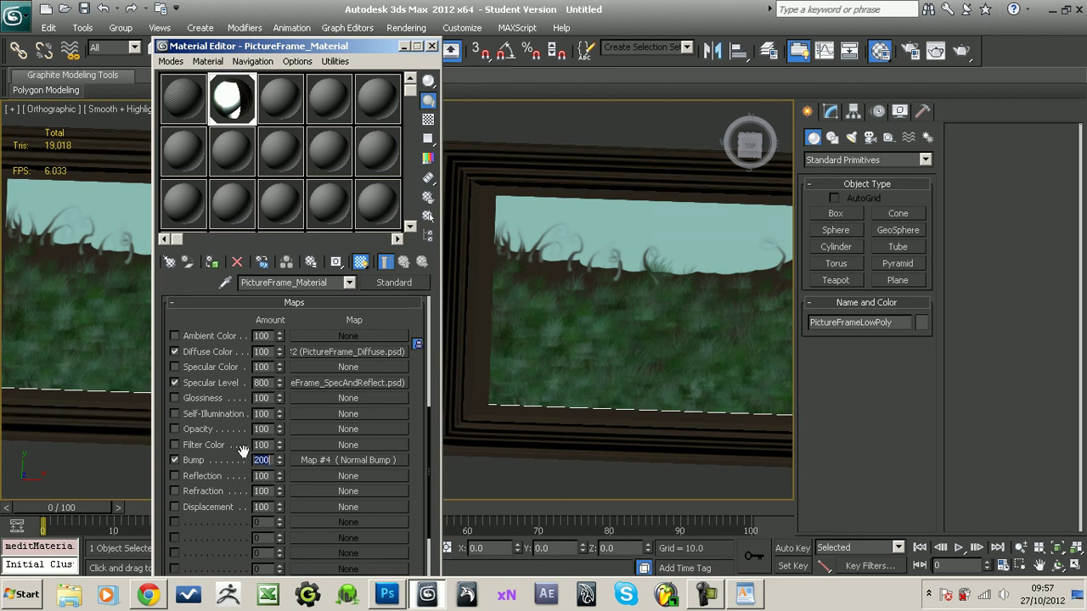
{"action": "mouse_move", "coordinate": [331, 47]}
{"action": "left_mouse_down"}
{"action": "mouse_move", "coordinate": [643, 268]}
{"action": "mouse_move", "coordinate": [747, 104]}
{"action": "left_mouse_up"}
{"action": "type", "text": "400"}
{"action": "key", "text": "Return"}
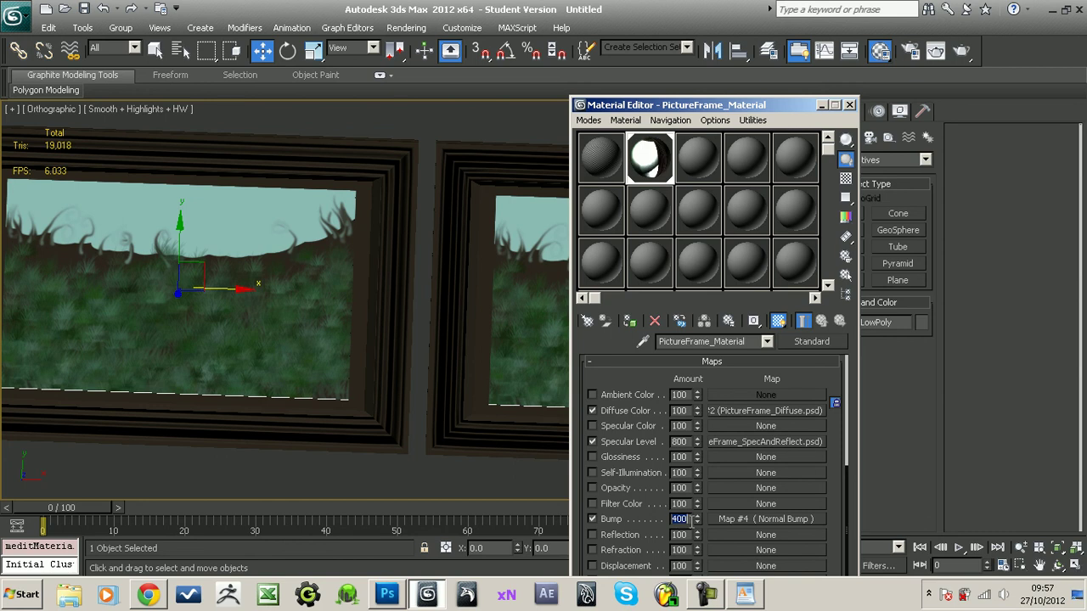
{"action": "type", "text": "100"}
{"action": "key", "text": "Return"}
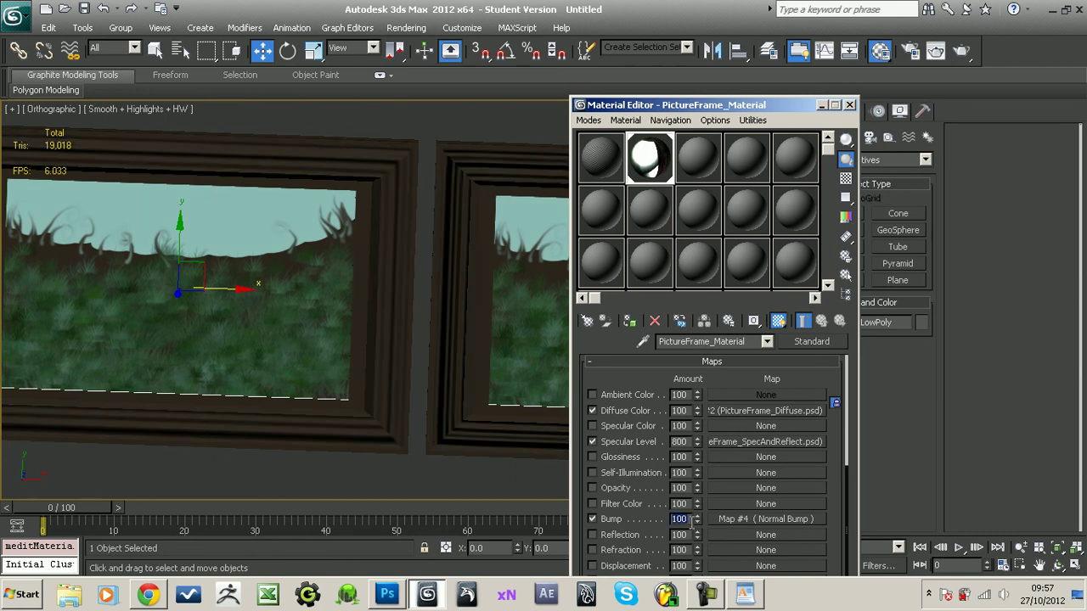
{"action": "left_click", "coordinate": [853, 104]}
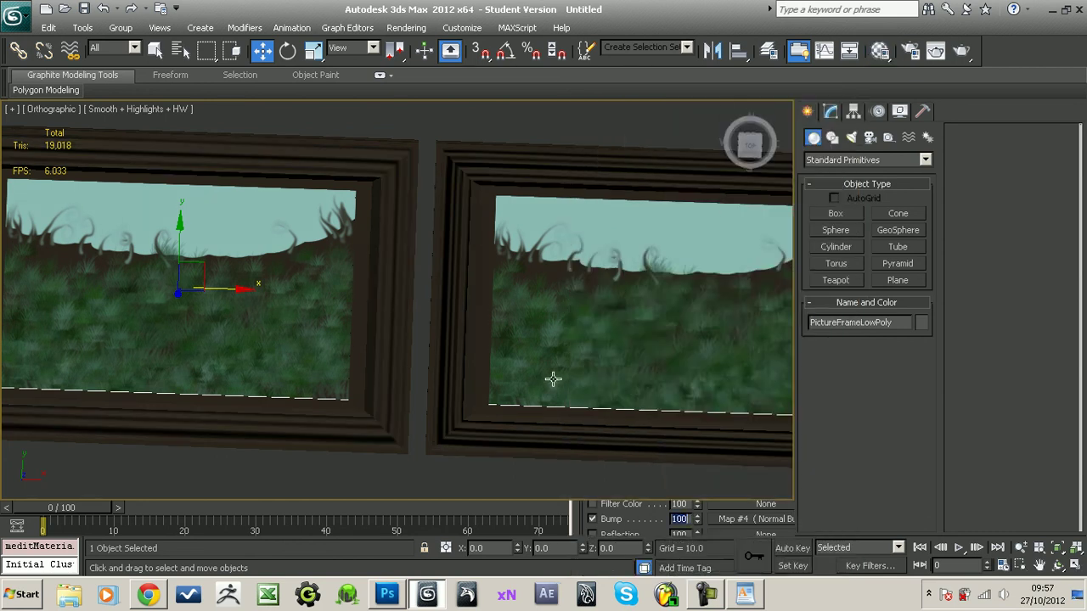
{"action": "left_click", "coordinate": [553, 376]}
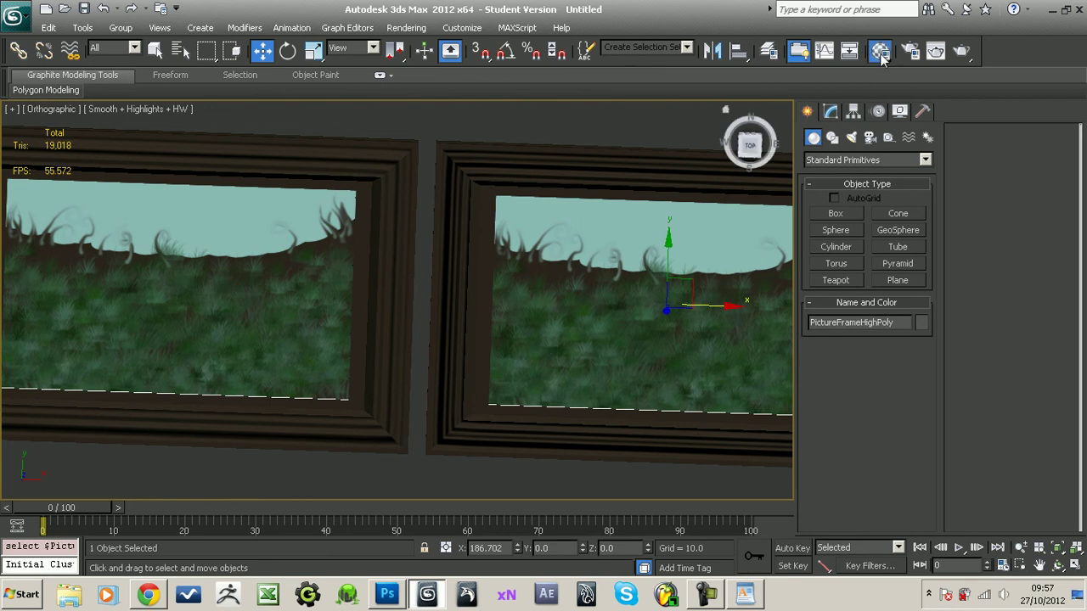
- Eyedrop the frame's material into an empty slot as PictureFrame_Material2, toggling its Bump off and on
{"action": "left_click", "coordinate": [879, 50]}
{"action": "left_click", "coordinate": [703, 159]}
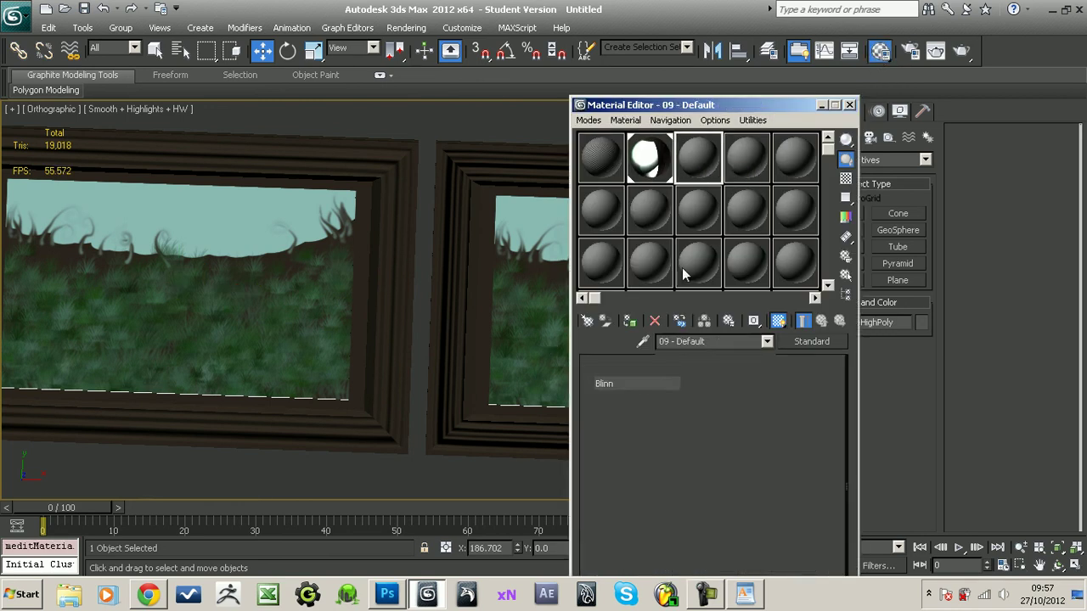
{"action": "left_click", "coordinate": [643, 341]}
{"action": "left_click", "coordinate": [439, 341]}
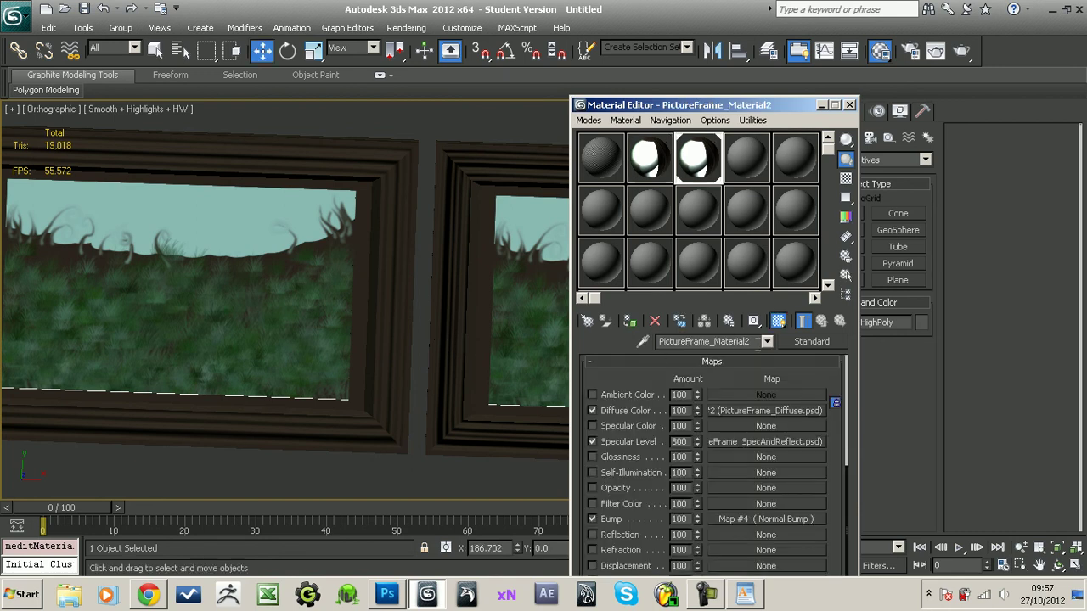
{"action": "left_click", "coordinate": [593, 518]}
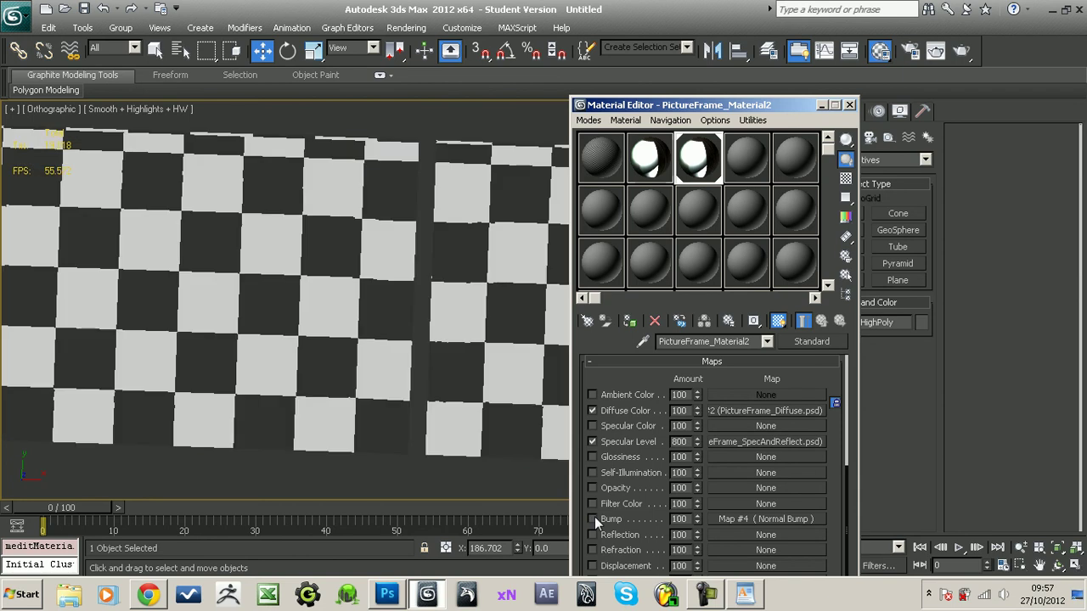
{"action": "left_click", "coordinate": [594, 518]}
- Reassign the original PictureFrame_Material to the low-poly frame and close the Material Editor
{"action": "left_click", "coordinate": [649, 161]}
{"action": "left_click", "coordinate": [388, 281]}
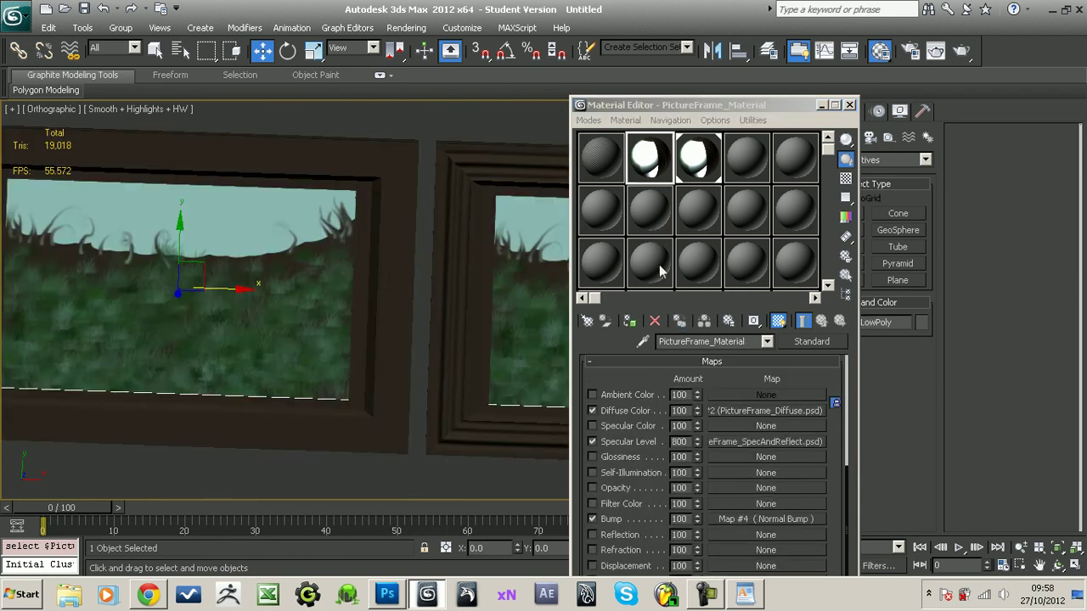
{"action": "left_click", "coordinate": [636, 328]}
{"action": "left_click", "coordinate": [520, 314]}
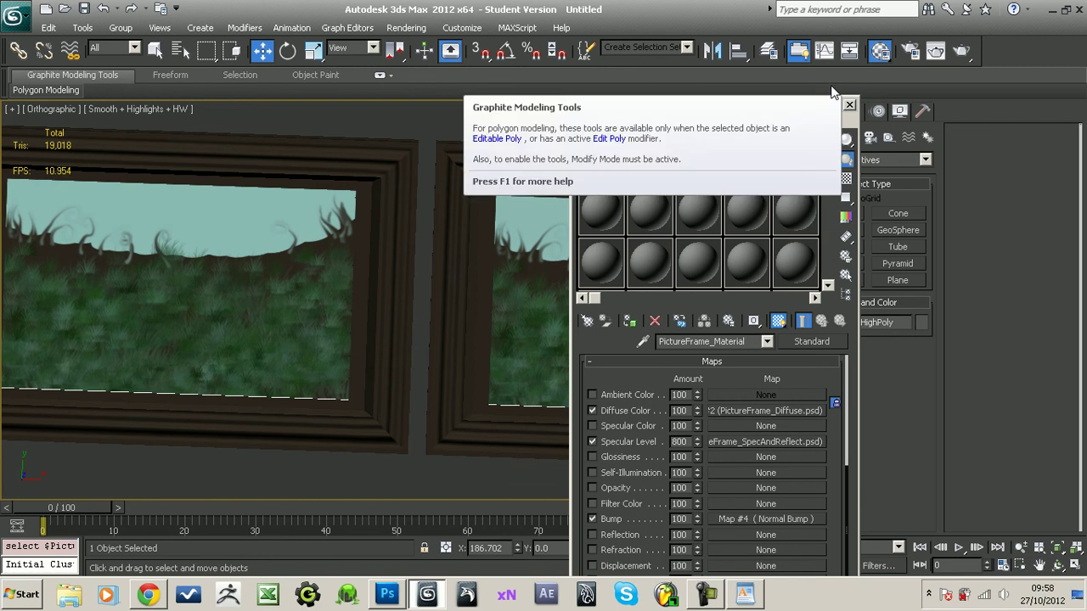
{"action": "left_click", "coordinate": [849, 105]}
- Orbit, zoom and pan the viewport to face the two frames more directly
{"action": "mouse_move", "coordinate": [515, 357]}
{"action": "middle_mouse_down", "text": "alt"}
{"action": "mouse_move", "coordinate": [527, 357]}
{"action": "mouse_move", "coordinate": [535, 285]}
{"action": "middle_mouse_up", "text": "alt"}
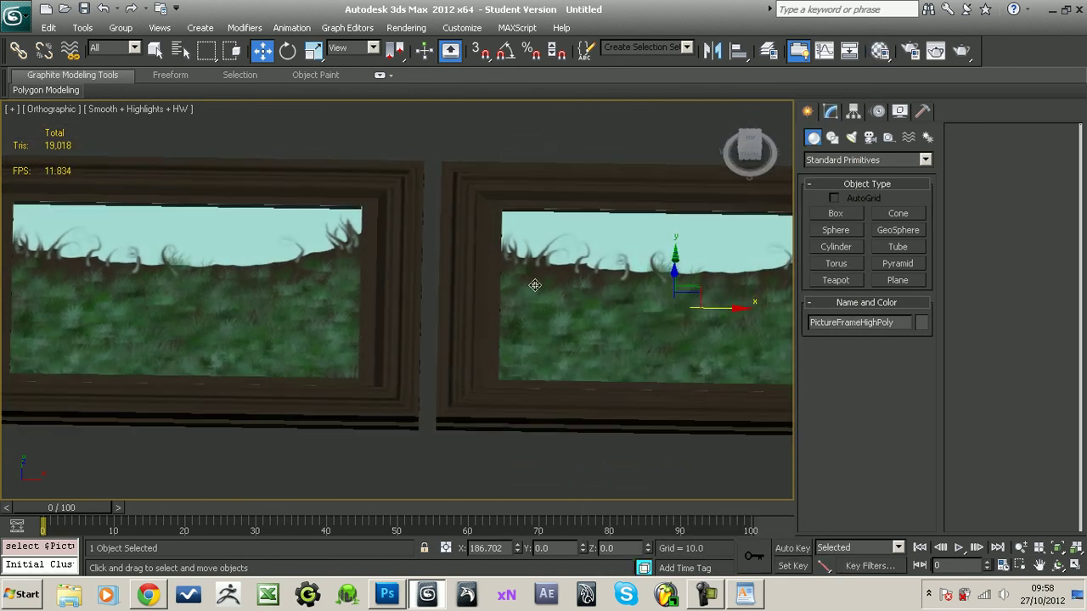
{"action": "scroll", "coordinate": [535, 286], "scroll_direction": "up", "scroll_amount": 2}
{"action": "scroll", "coordinate": [522, 263], "scroll_direction": "up", "scroll_amount": 4}
{"action": "scroll", "coordinate": [495, 240], "scroll_direction": "up", "scroll_amount": 2}
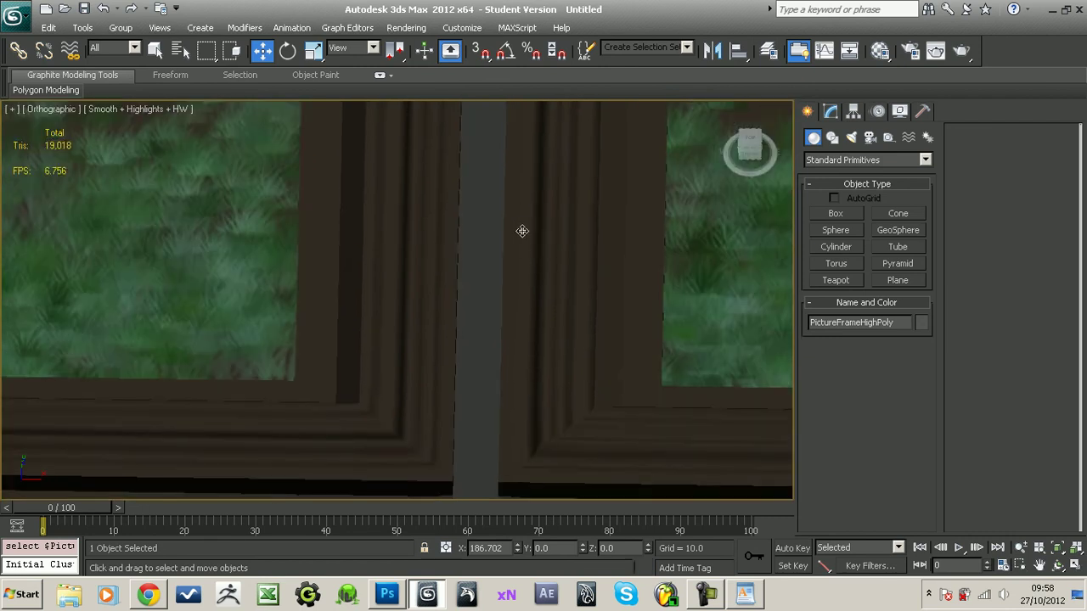
{"action": "scroll", "coordinate": [523, 323], "scroll_direction": "down", "scroll_amount": 2}
{"action": "scroll", "coordinate": [524, 352], "scroll_direction": "down", "scroll_amount": 1}
{"action": "scroll", "coordinate": [524, 382], "scroll_direction": "down", "scroll_amount": 1}
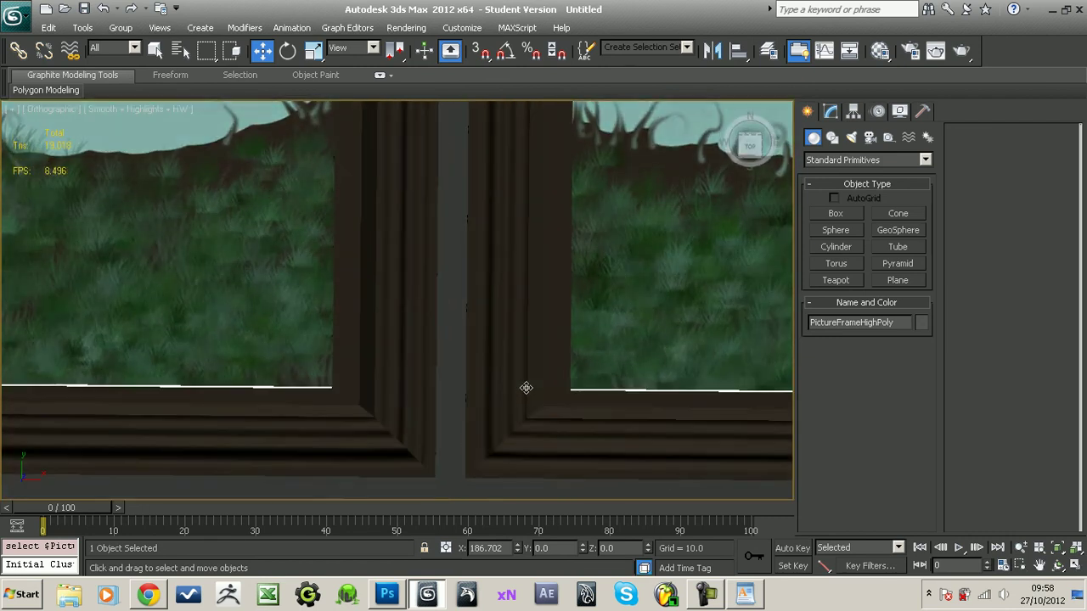
{"action": "scroll", "coordinate": [526, 319], "scroll_direction": "down", "scroll_amount": 4}
{"action": "scroll", "coordinate": [534, 410], "scroll_direction": "down", "scroll_amount": 2}
{"action": "scroll", "coordinate": [437, 302], "scroll_direction": "up", "scroll_amount": 1}
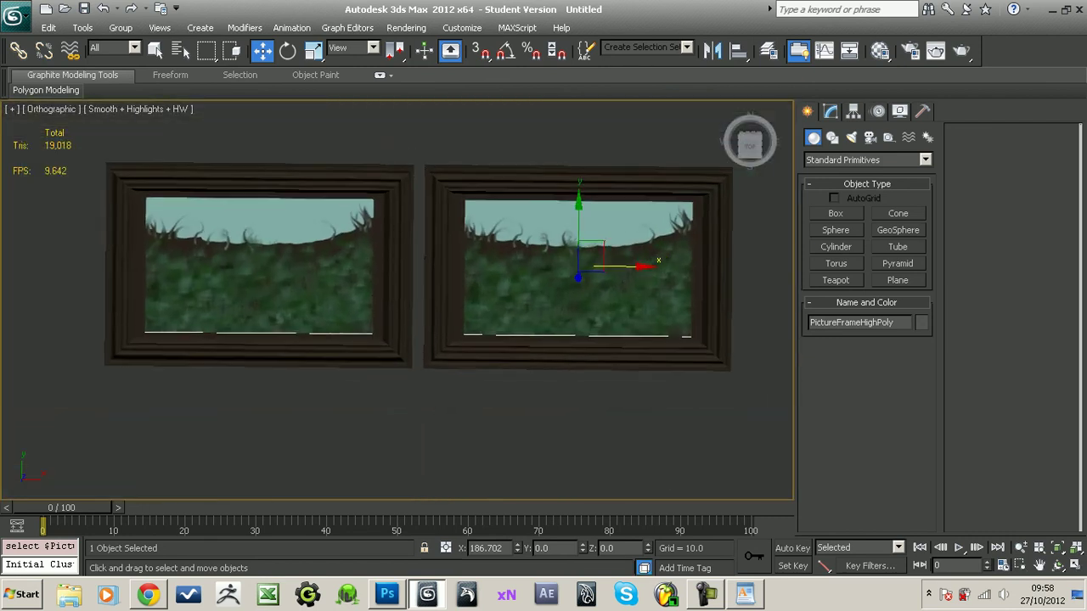
{"action": "scroll", "coordinate": [429, 272], "scroll_direction": "up", "scroll_amount": 4}
{"action": "scroll", "coordinate": [421, 245], "scroll_direction": "up", "scroll_amount": 1}
{"action": "middle_click_drag", "start_coordinate": [462, 254], "coordinate": [459, 263]}
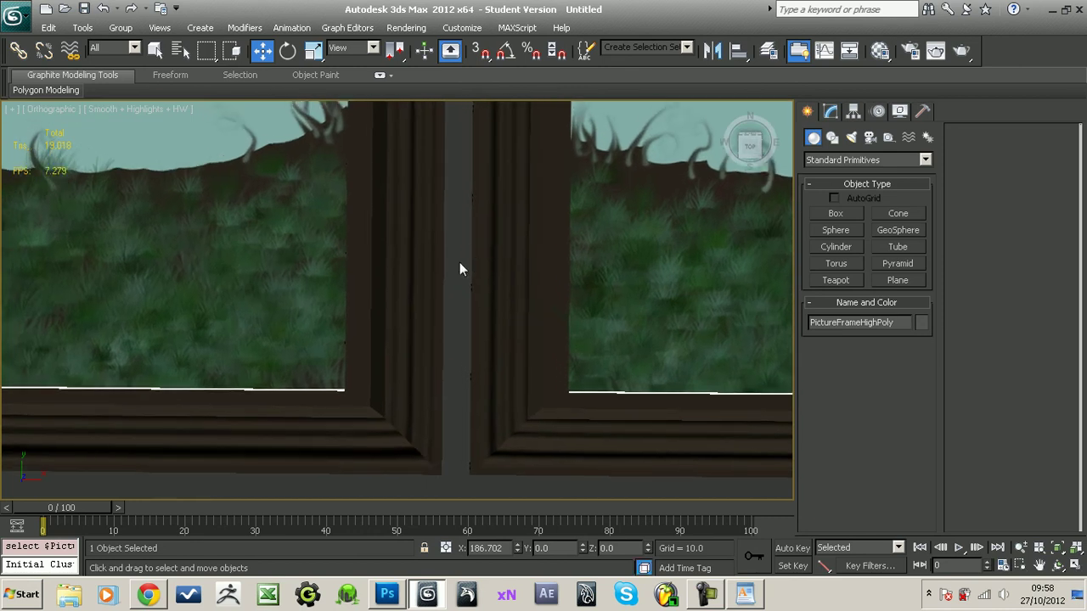
- Lower the frame material's Bump amount to 80, orbit to check it, and close the editor
{"action": "left_click", "coordinate": [879, 51]}
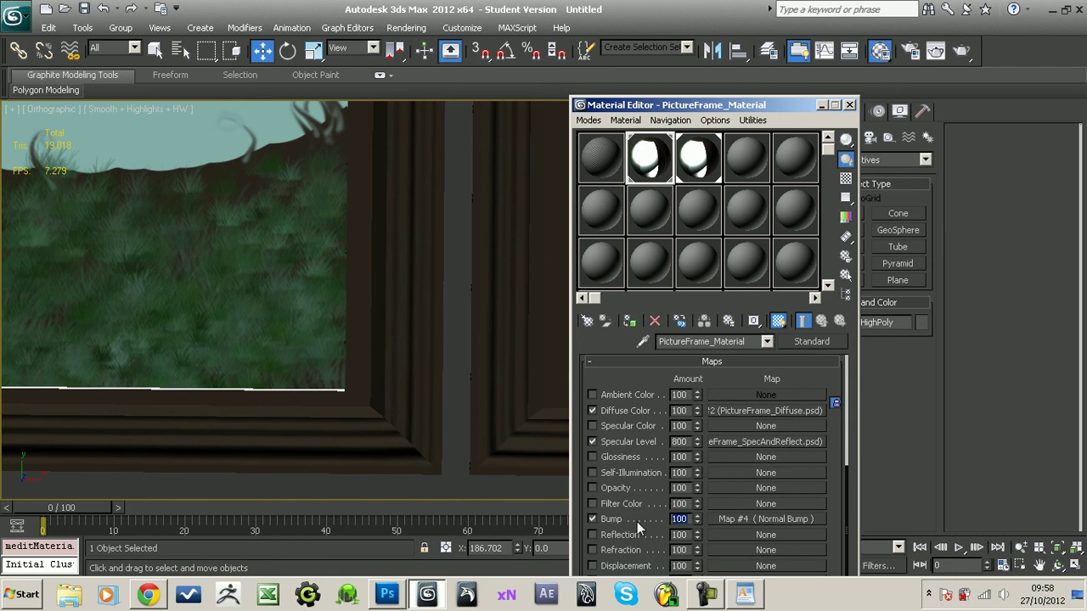
{"action": "type", "text": "50"}
{"action": "key", "text": "Return"}
{"action": "scroll", "coordinate": [367, 282], "scroll_direction": "down", "scroll_amount": 5}
{"action": "mouse_move", "coordinate": [367, 282]}
{"action": "middle_mouse_down", "text": "alt"}
{"action": "mouse_move", "coordinate": [408, 305]}
{"action": "mouse_move", "coordinate": [395, 336]}
{"action": "mouse_move", "coordinate": [468, 314]}
{"action": "mouse_move", "coordinate": [471, 236]}
{"action": "mouse_move", "coordinate": [373, 230]}
{"action": "mouse_move", "coordinate": [357, 282]}
{"action": "mouse_move", "coordinate": [394, 358]}
{"action": "mouse_move", "coordinate": [411, 259]}
{"action": "mouse_move", "coordinate": [414, 376]}
{"action": "middle_mouse_up", "text": "alt"}
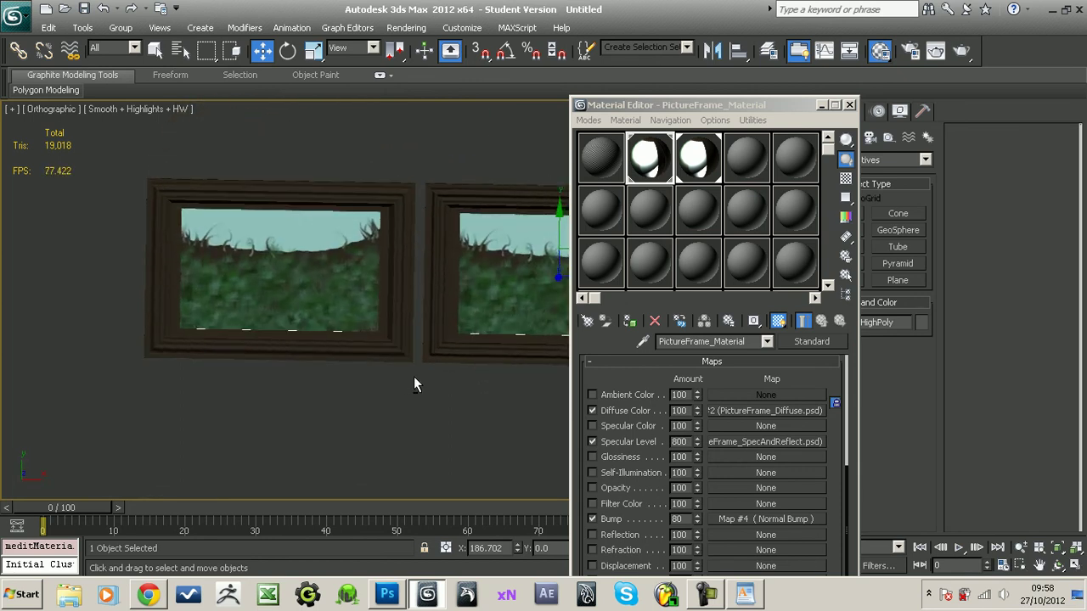
{"action": "left_click", "coordinate": [850, 104]}
{"action": "mouse_move", "coordinate": [661, 273]}
{"action": "middle_mouse_down"}
{"action": "mouse_move", "coordinate": [621, 336]}
{"action": "mouse_move", "coordinate": [727, 375]}
{"action": "middle_mouse_up"}
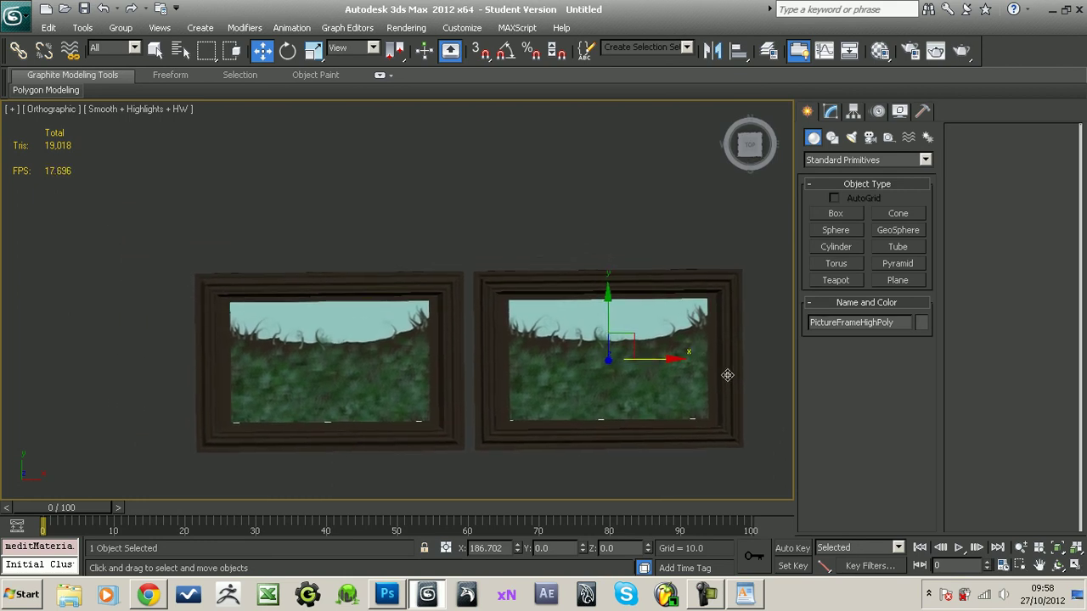
- Hide the HighPoly layer in the layer list, leaving only the low-poly frame visible
{"action": "left_click", "coordinate": [358, 218]}
{"action": "left_click", "coordinate": [495, 323]}
{"action": "left_click", "coordinate": [780, 52]}
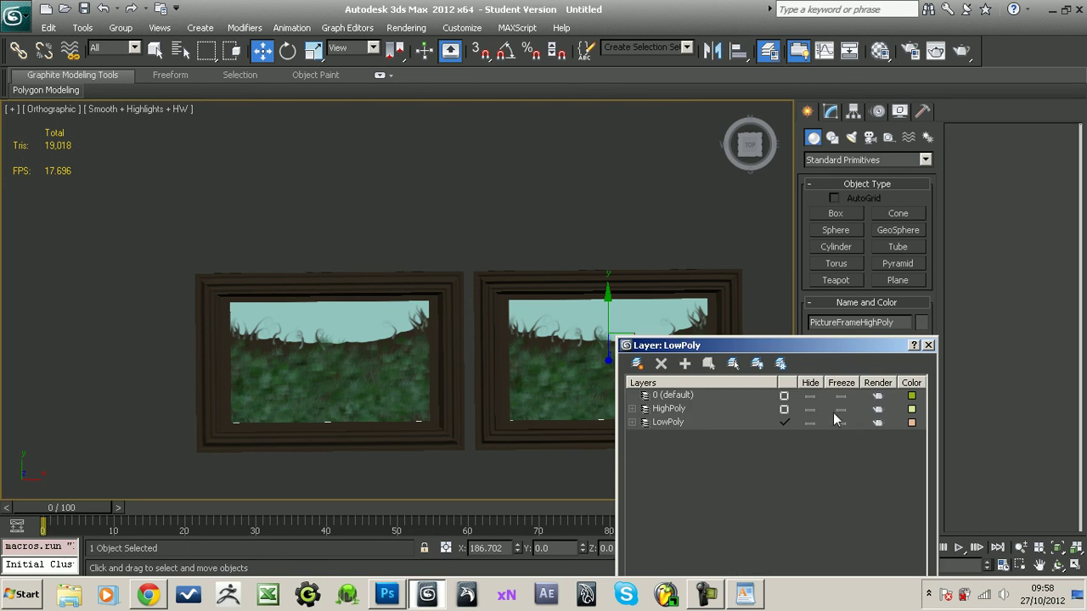
{"action": "left_click", "coordinate": [809, 410]}
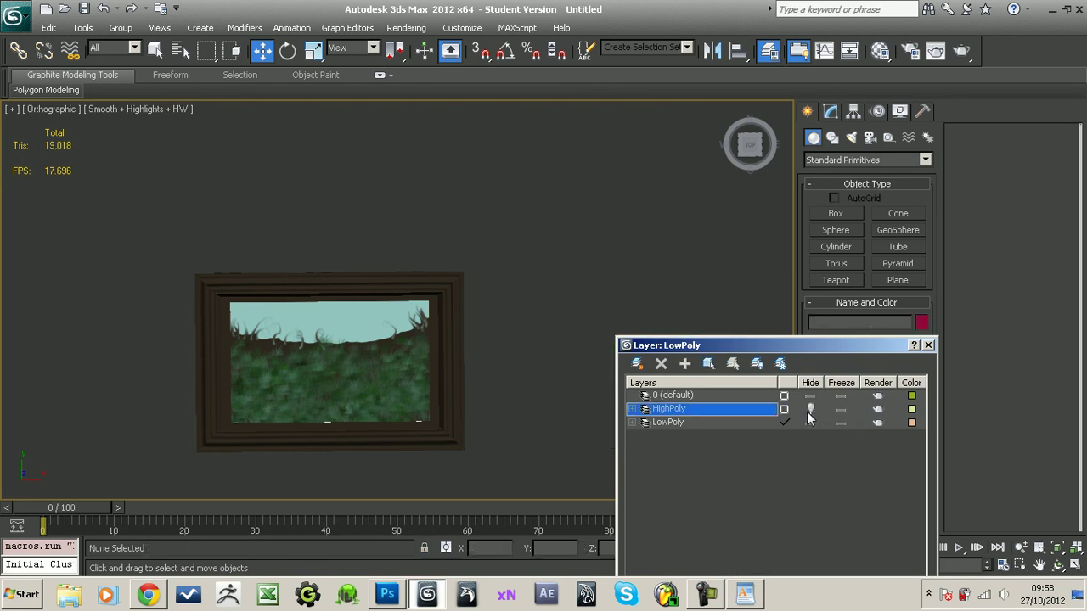
{"action": "left_click", "coordinate": [929, 346]}
- Zoom in on the remaining low-poly frame, then switch over to Photoshop
{"action": "scroll", "coordinate": [354, 310], "scroll_direction": "up", "scroll_amount": 1}
{"action": "scroll", "coordinate": [354, 311], "scroll_direction": "up", "scroll_amount": 4}
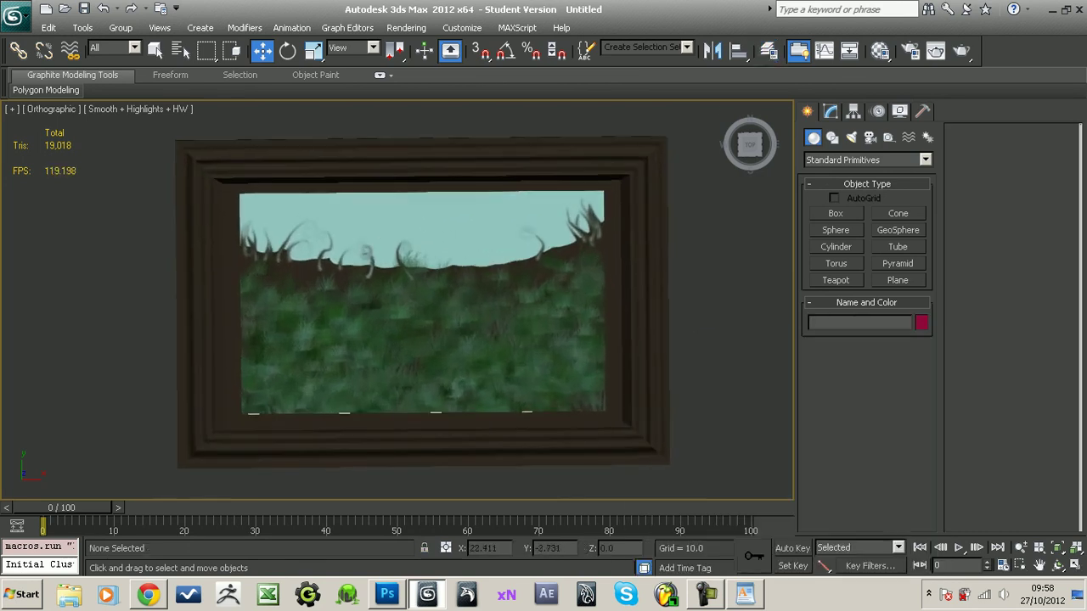
{"action": "middle_click_drag", "start_coordinate": [549, 385], "coordinate": [553, 383]}
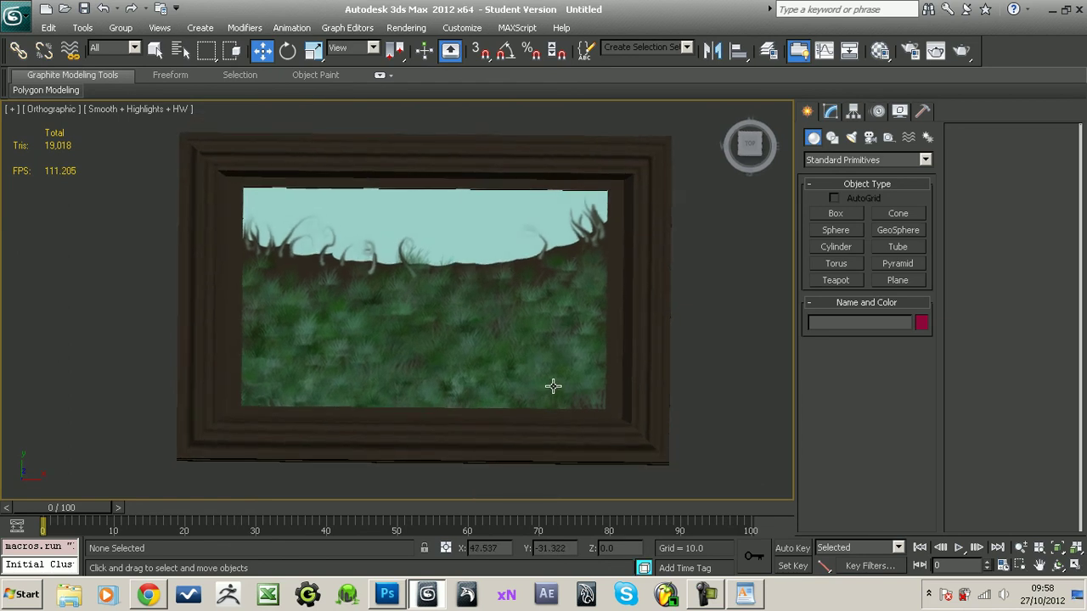
{"action": "left_click", "coordinate": [704, 599]}
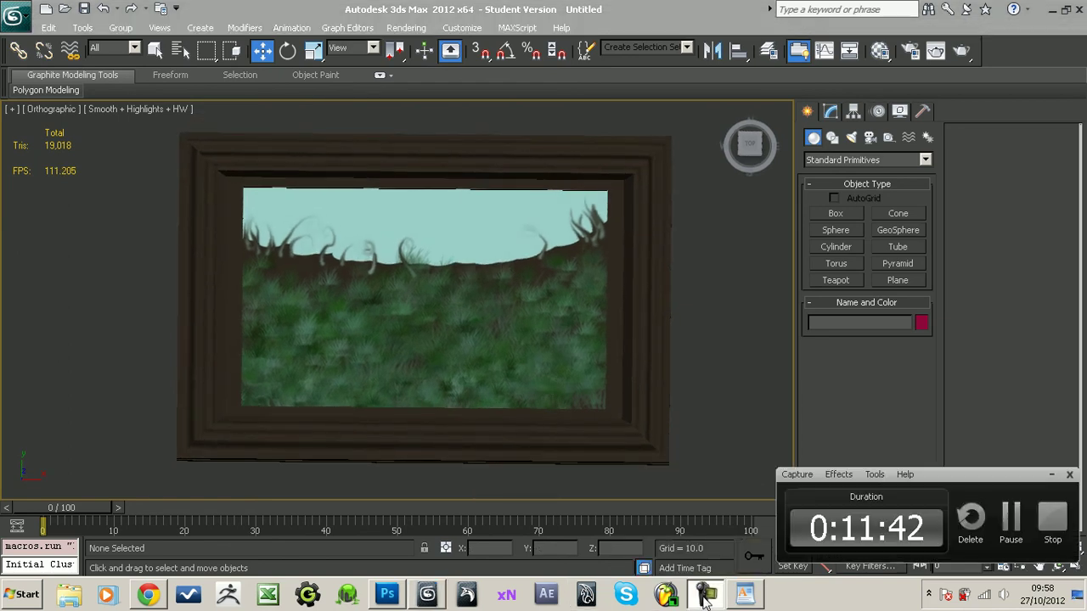
{"action": "left_click", "coordinate": [392, 601]}
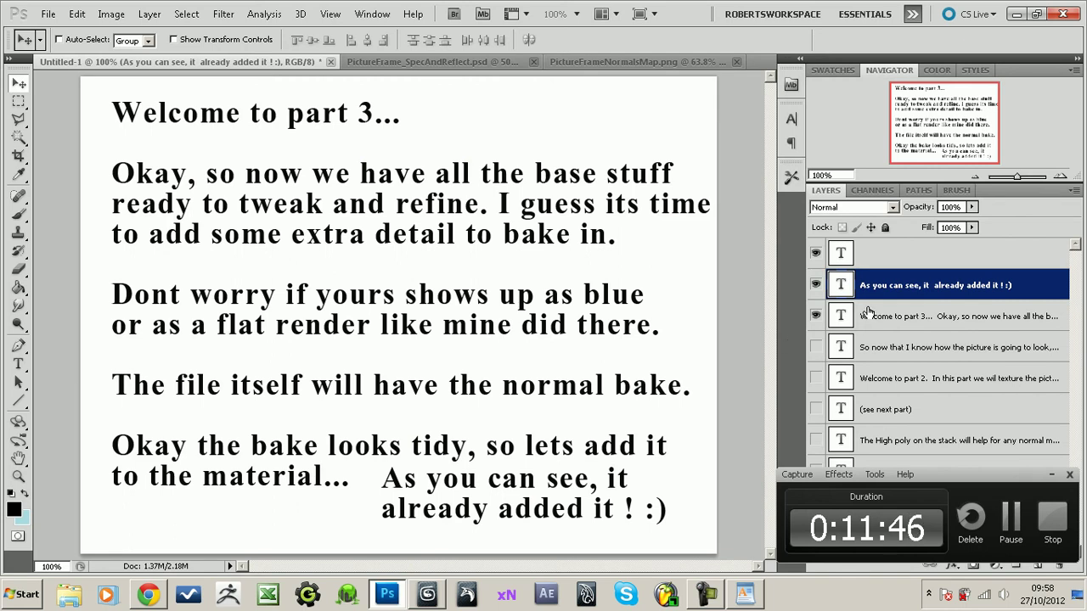
- Hide the 'Welcome to part 3' and 'As you can see' text layers
{"action": "left_click", "coordinate": [18, 363]}
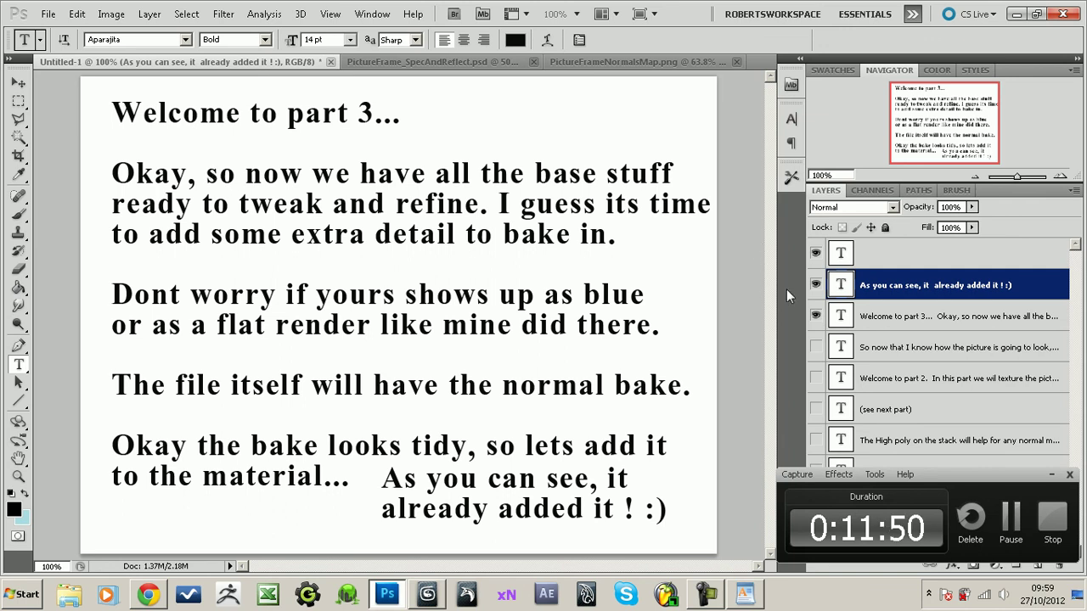
{"action": "left_click", "coordinate": [136, 148]}
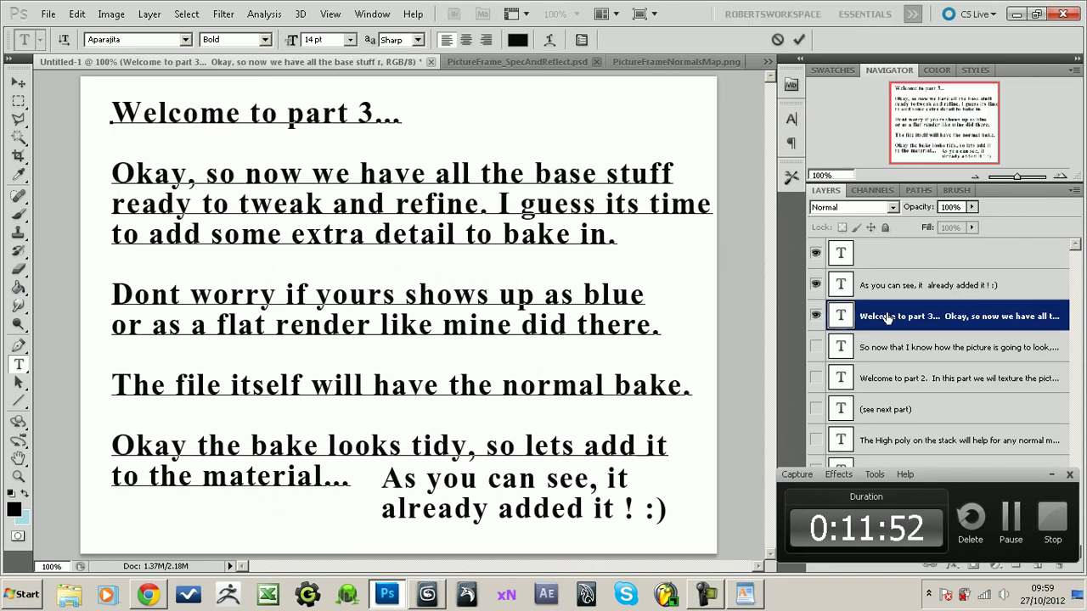
{"action": "left_click", "coordinate": [921, 289]}
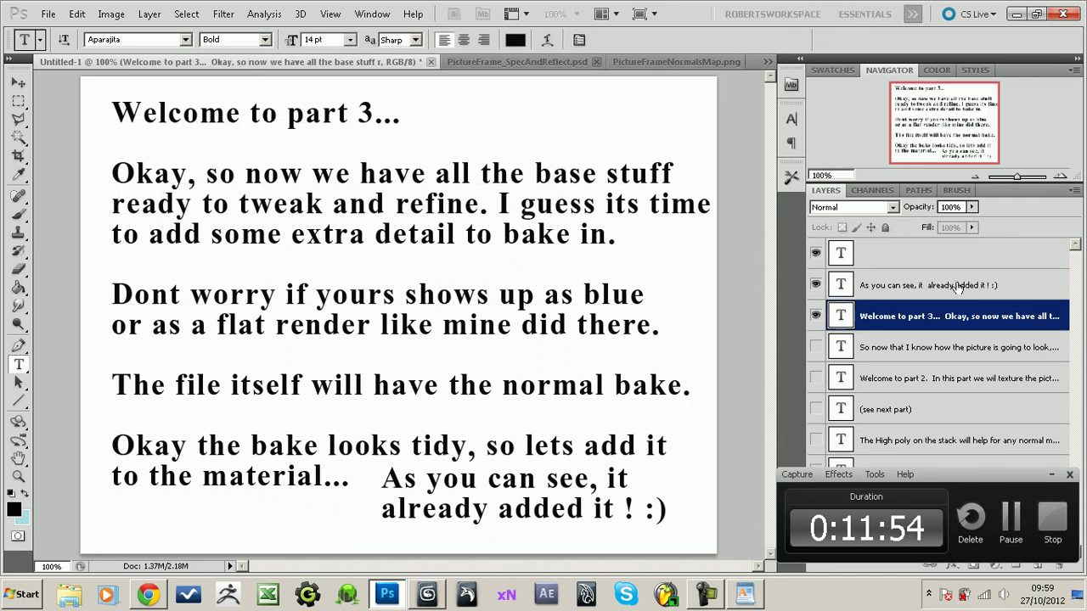
{"action": "left_click", "coordinate": [815, 315]}
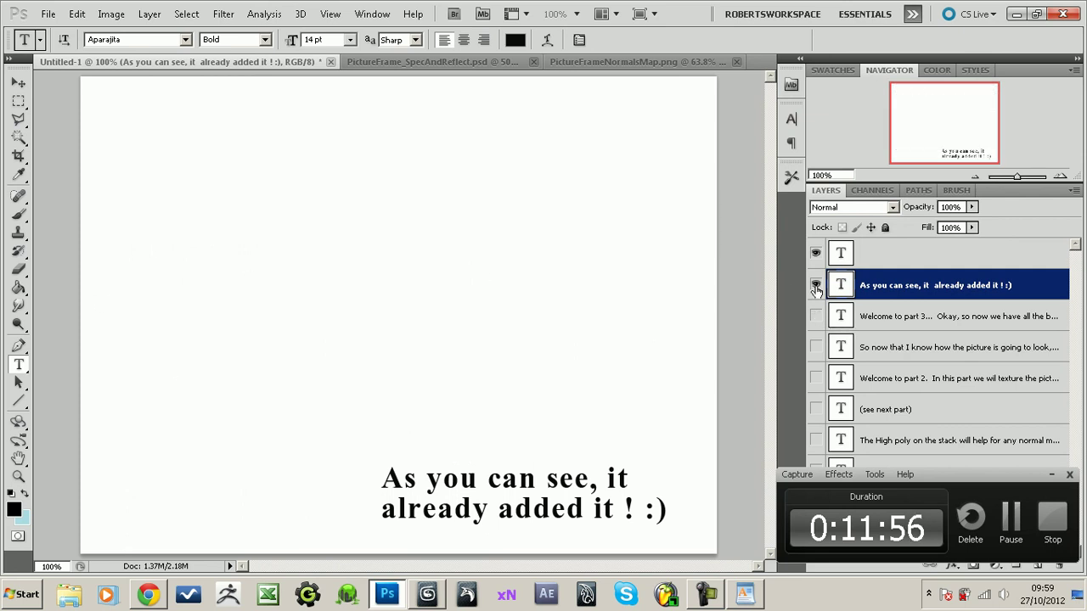
{"action": "left_click", "coordinate": [815, 285]}
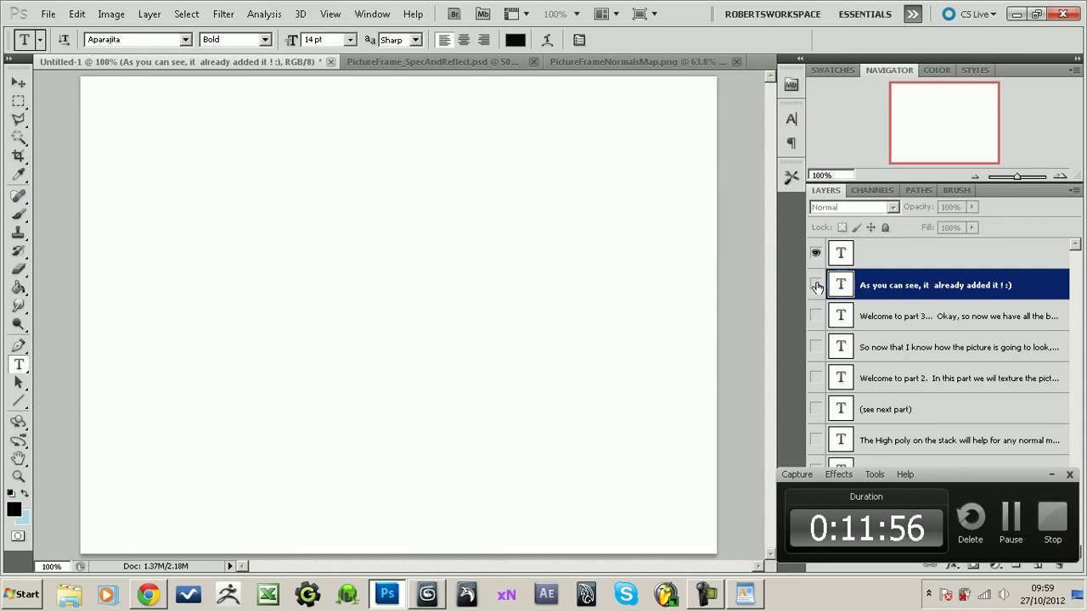
- Write and commit the closing note about adding textures to spice up the base textures
{"action": "left_click", "coordinate": [119, 132]}
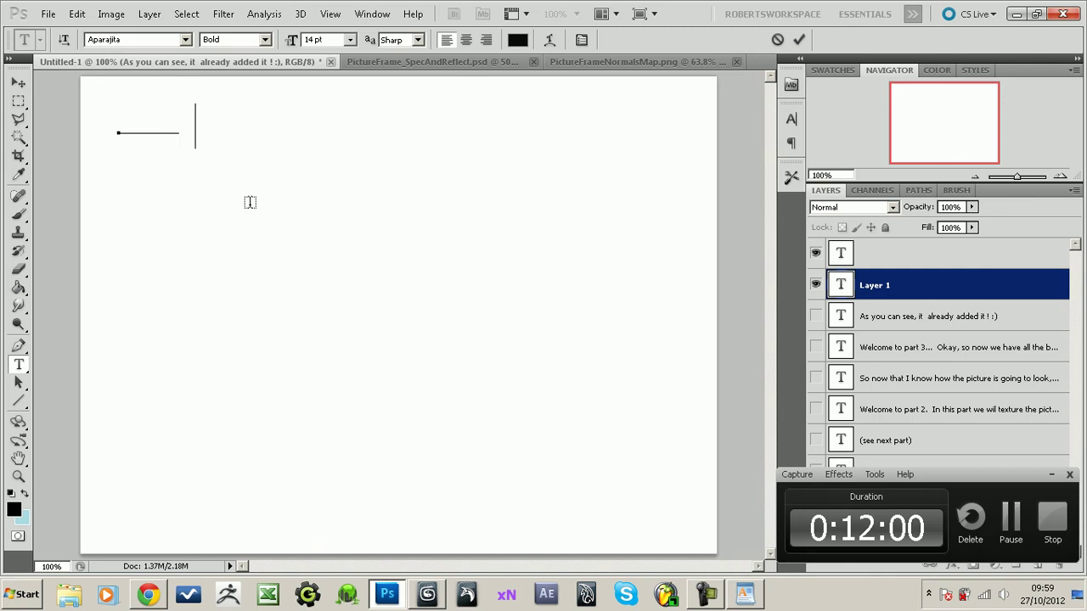
{"action": "type", "text": "Okay in the next (final "}
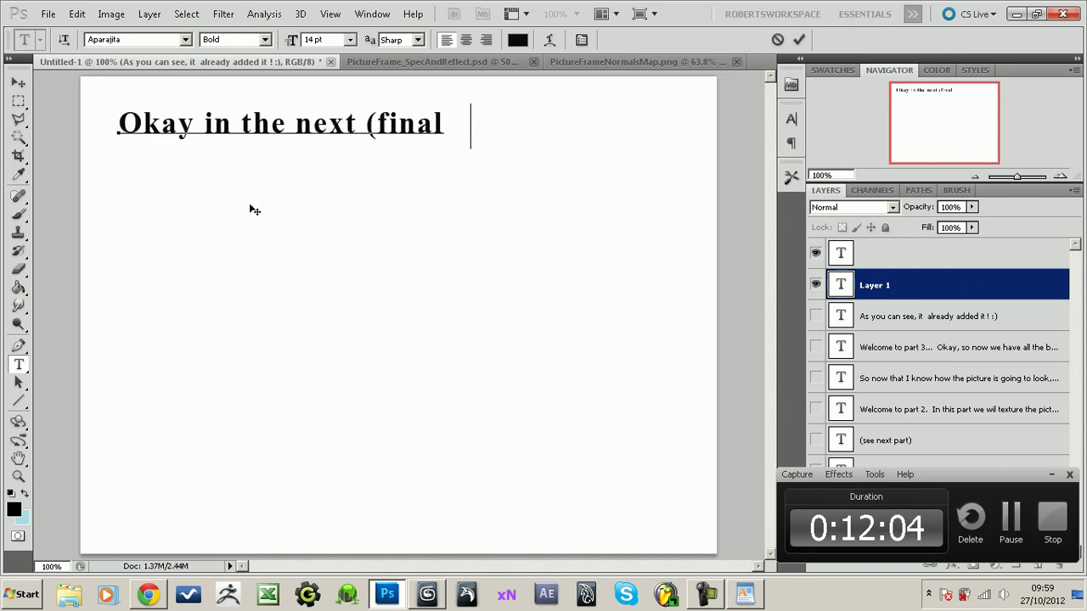
{"action": "type", "text": "part) I willshowyo"}
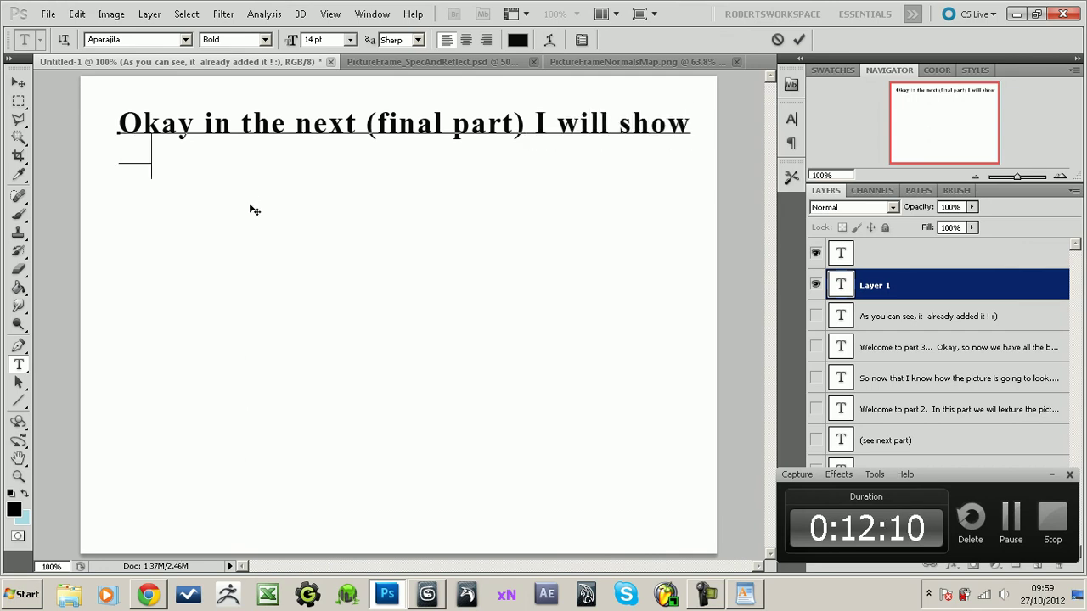
{"action": "type", "text": "u how to ad d some textures"}
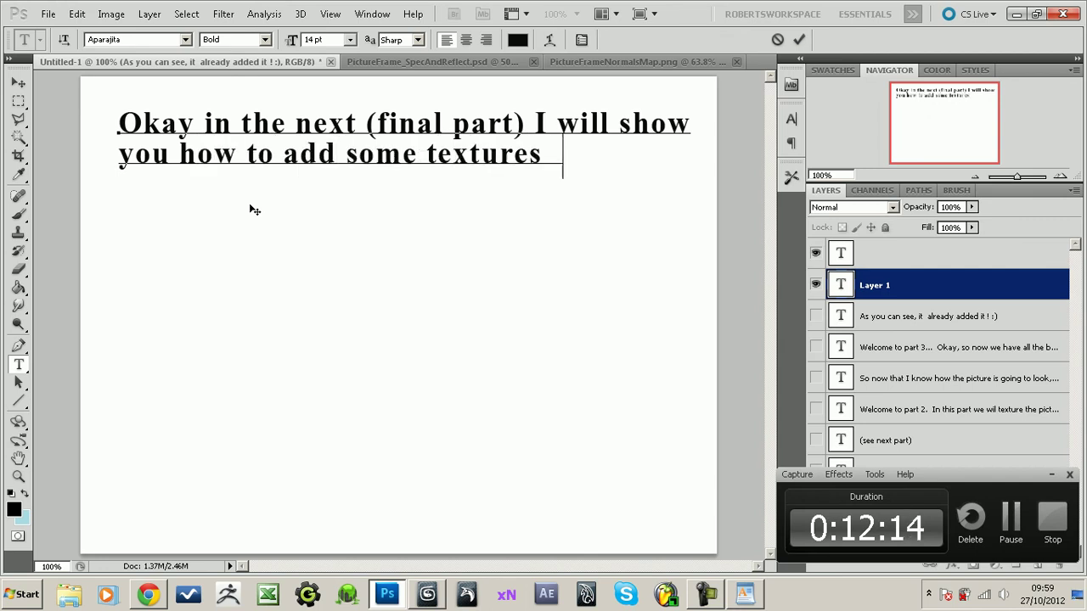
{"action": "type", "text": " to help spic"}
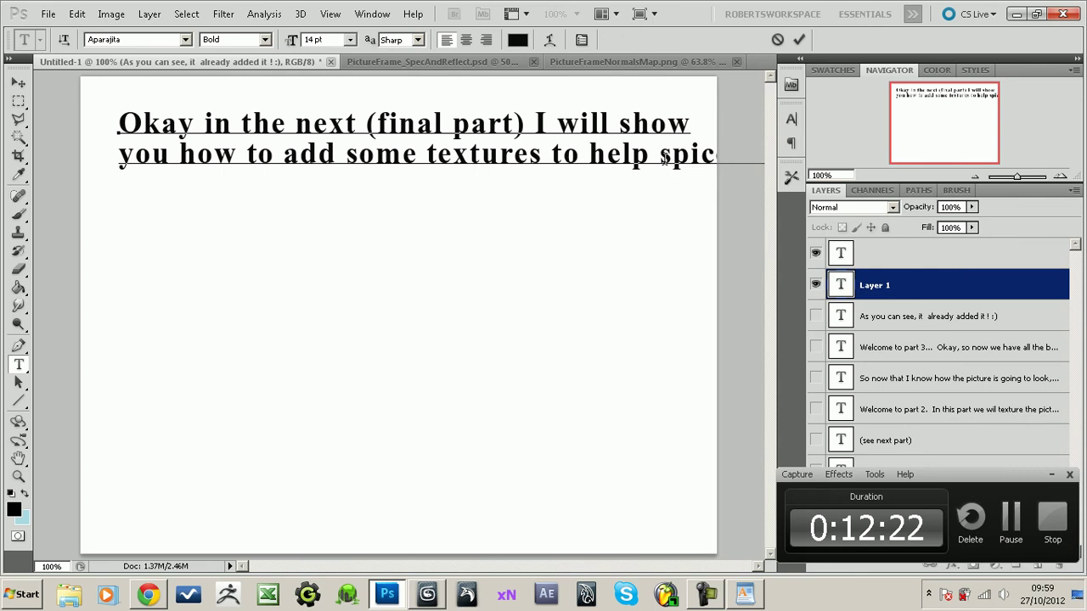
{"action": "type", "text": "e up the base "}
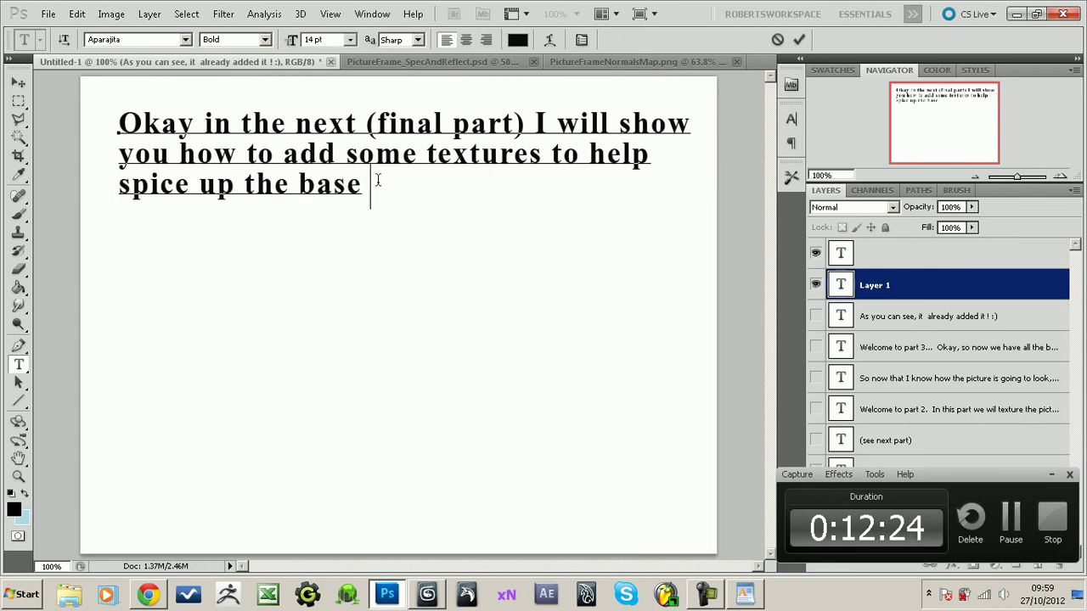
{"action": "type", "text": "textures a bit"}
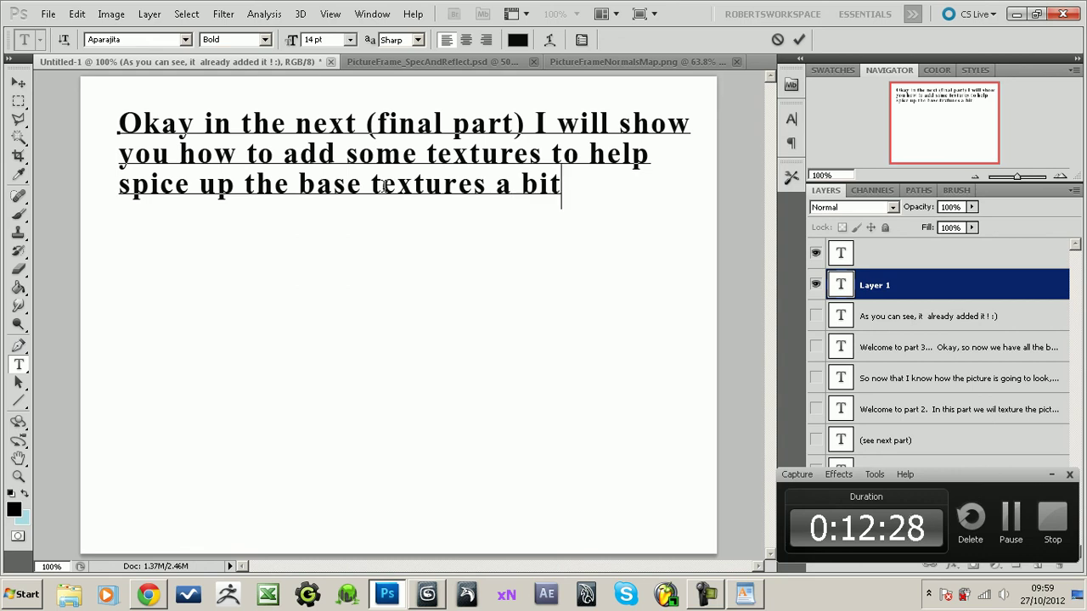
{"action": "type", "text": "..."}
{"action": "left_click", "coordinate": [18, 83]}
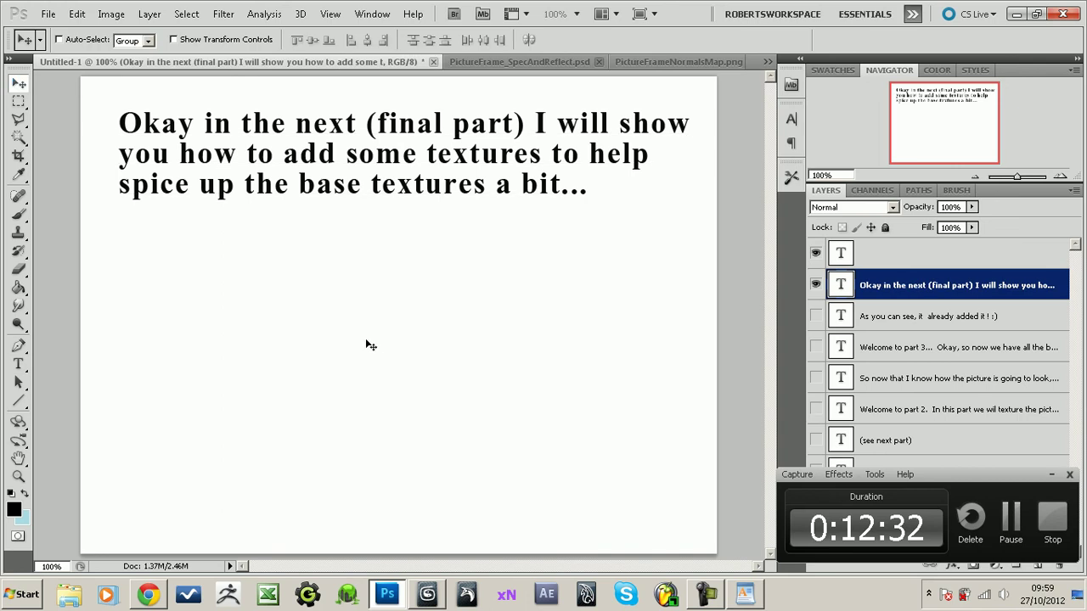